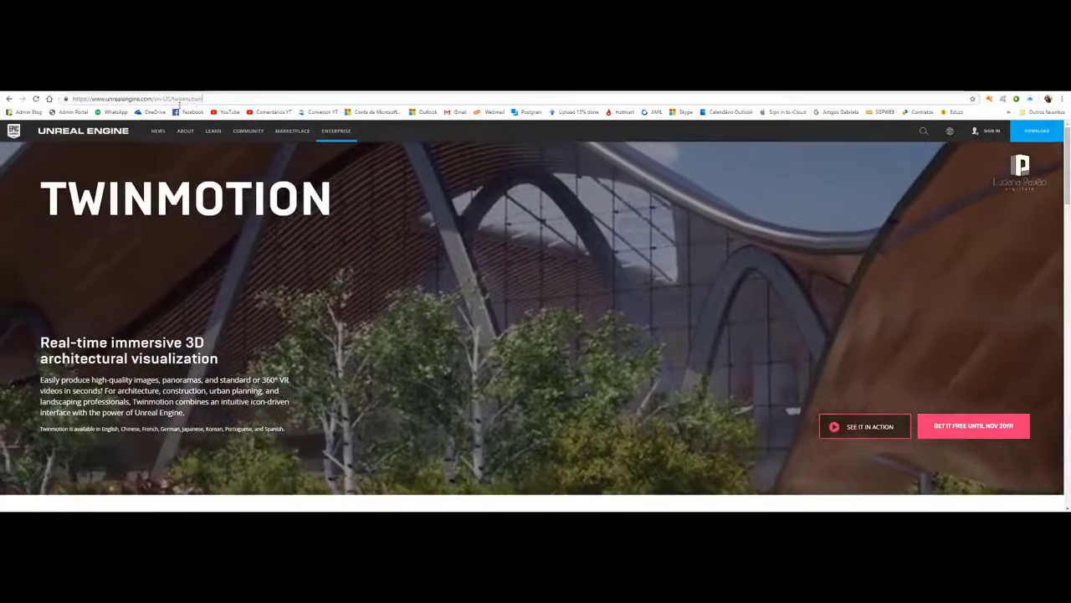
Begin claiming Twinmotion free until Nov 2019 from the Unreal Engine website
click(178, 101)
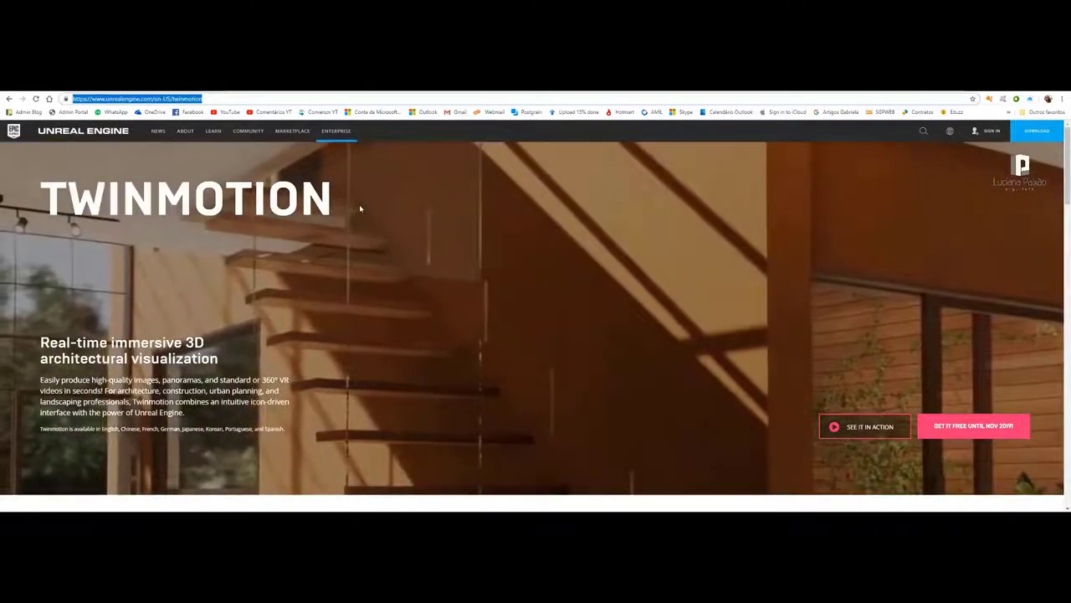
click(727, 305)
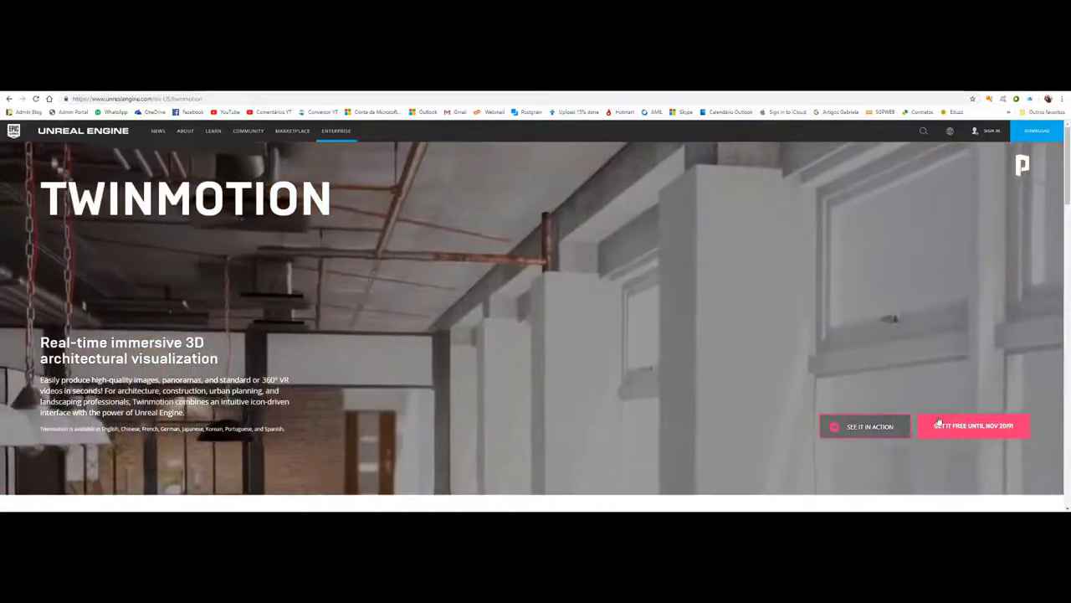
click(939, 424)
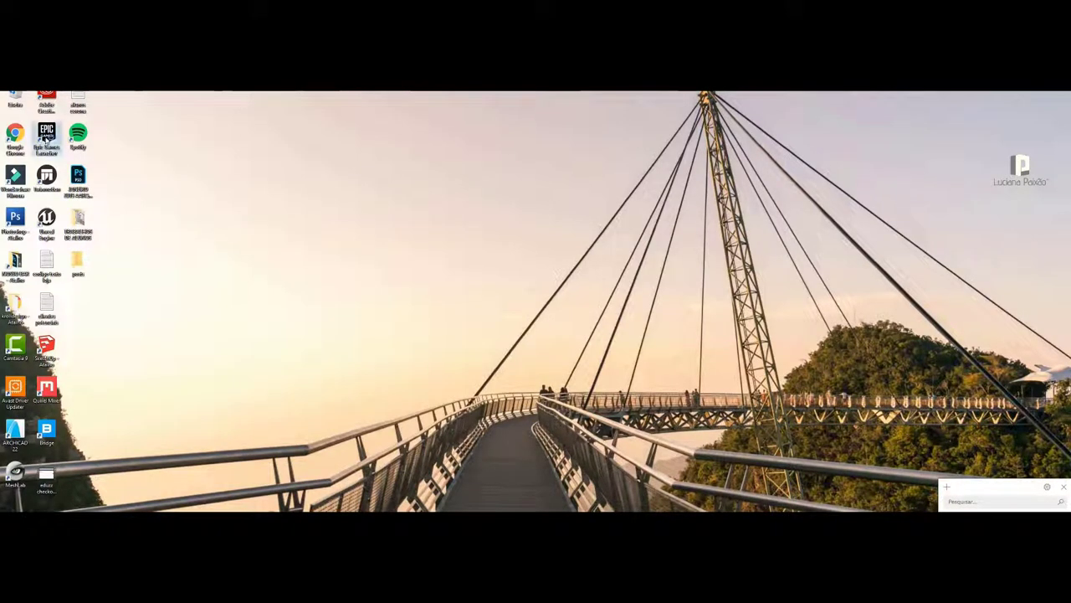
Launch the Epic Games Launcher from its desktop icon and maximize the window
double_click(46, 137)
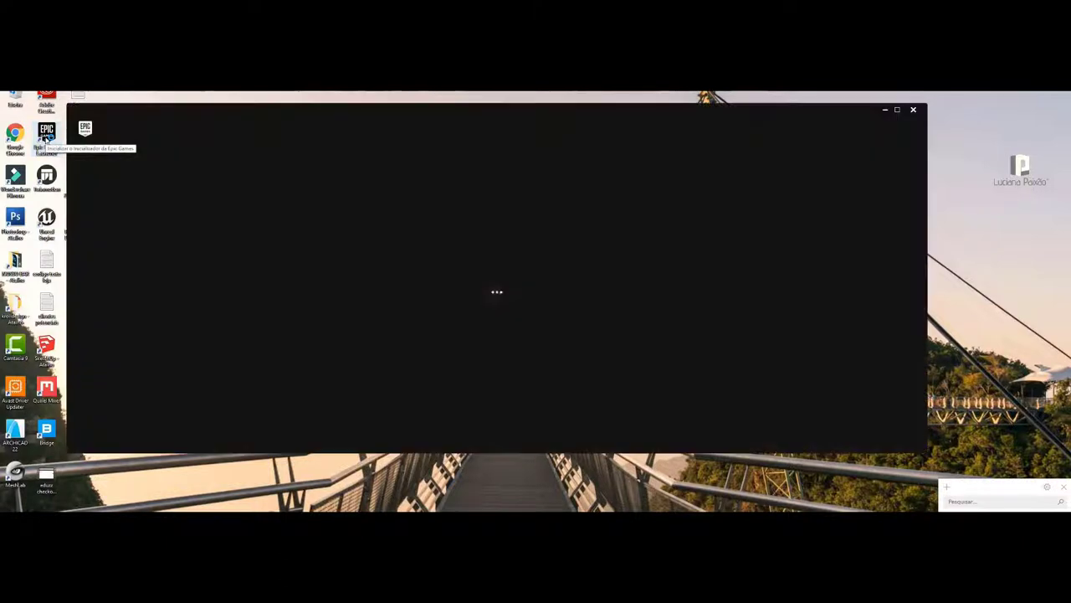
click(896, 110)
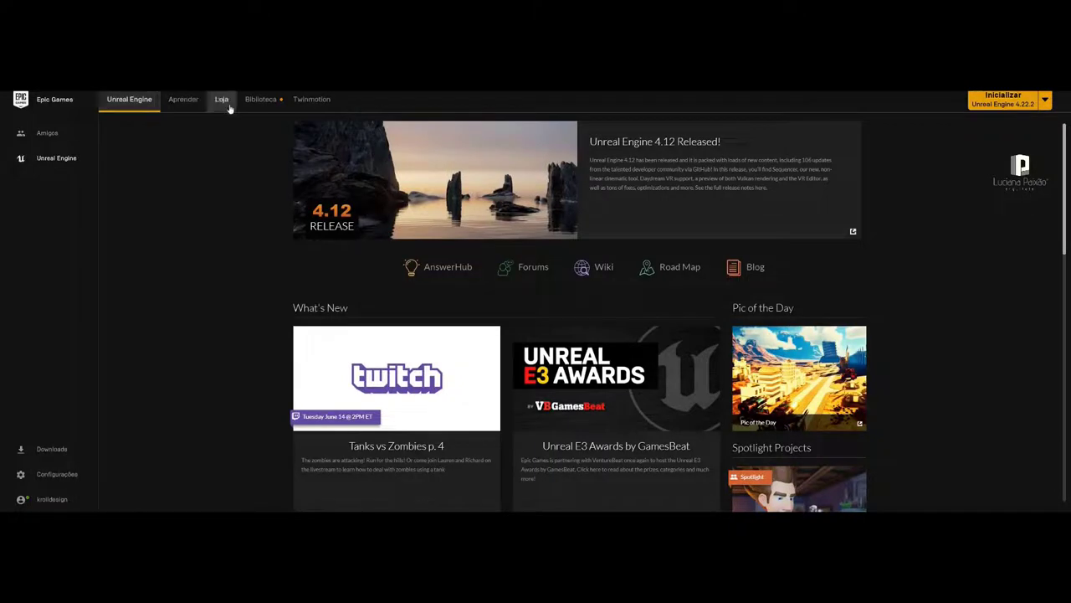
From the launcher's Twinmotion page, go to the BAIXE OS PLUGINS downloads
click(307, 102)
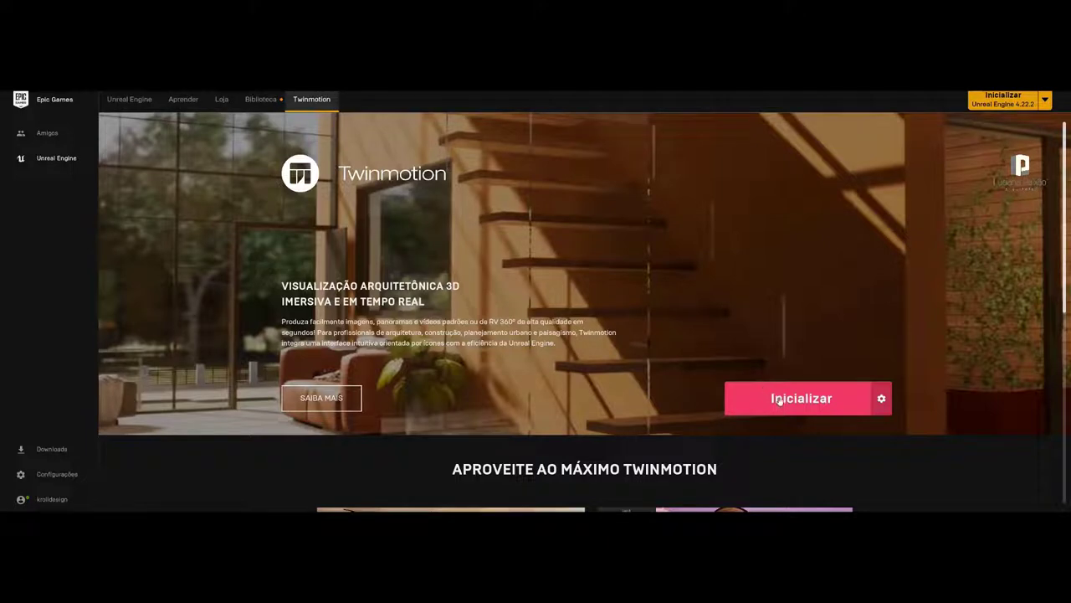
scroll(612, 377, down, 5)
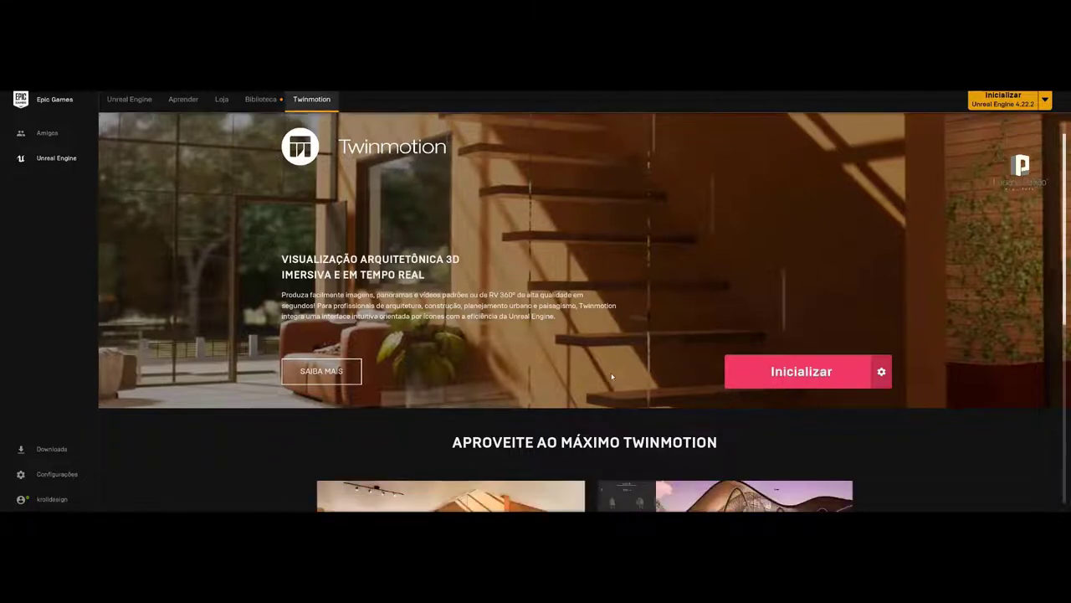
scroll(611, 377, down, 2)
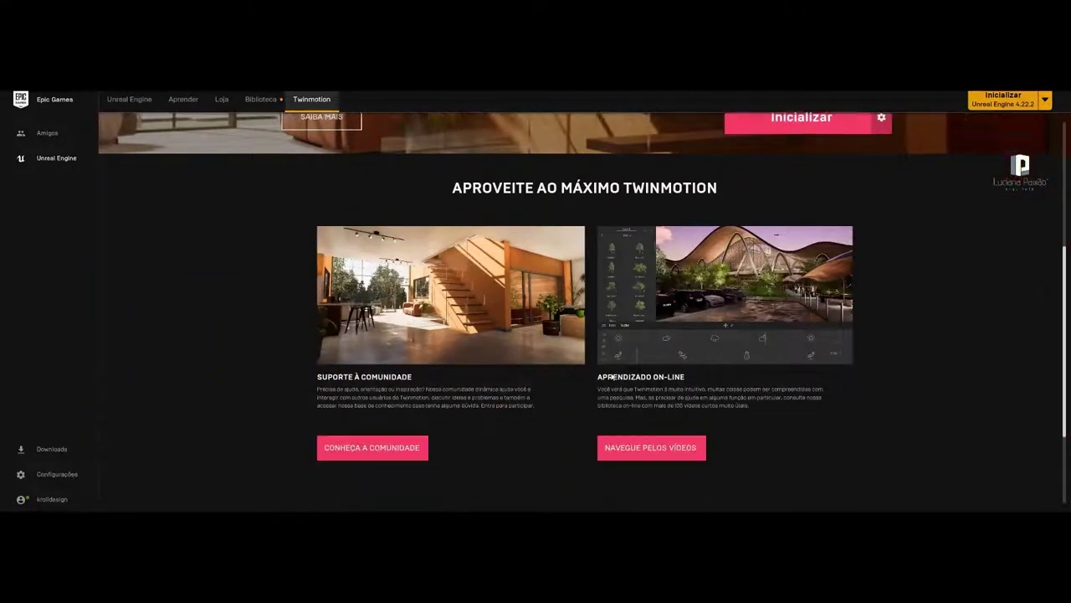
scroll(607, 376, down, 2)
scroll(601, 377, down, 2)
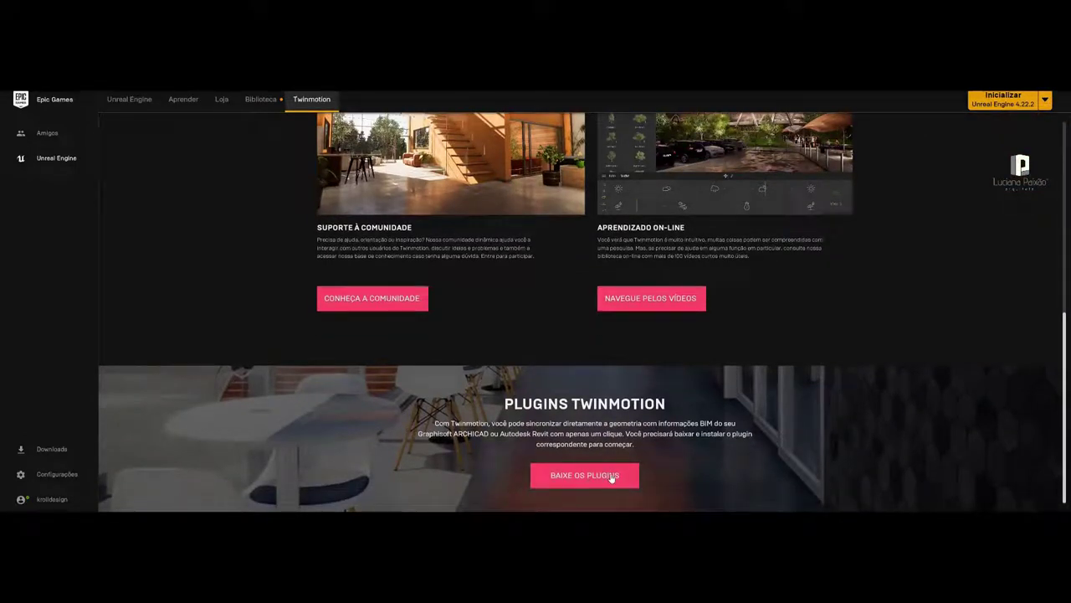
click(611, 478)
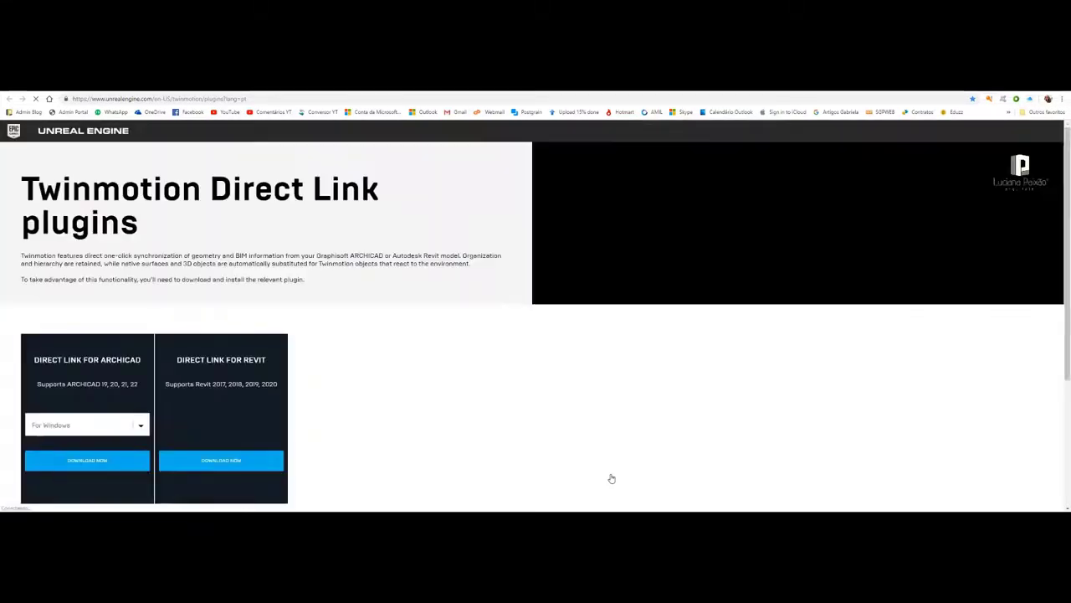
Keep the ARCHICAD Direct Link plugin set to For Windows on the plugins page
scroll(36, 350, down, 1)
scroll(36, 349, down, 1)
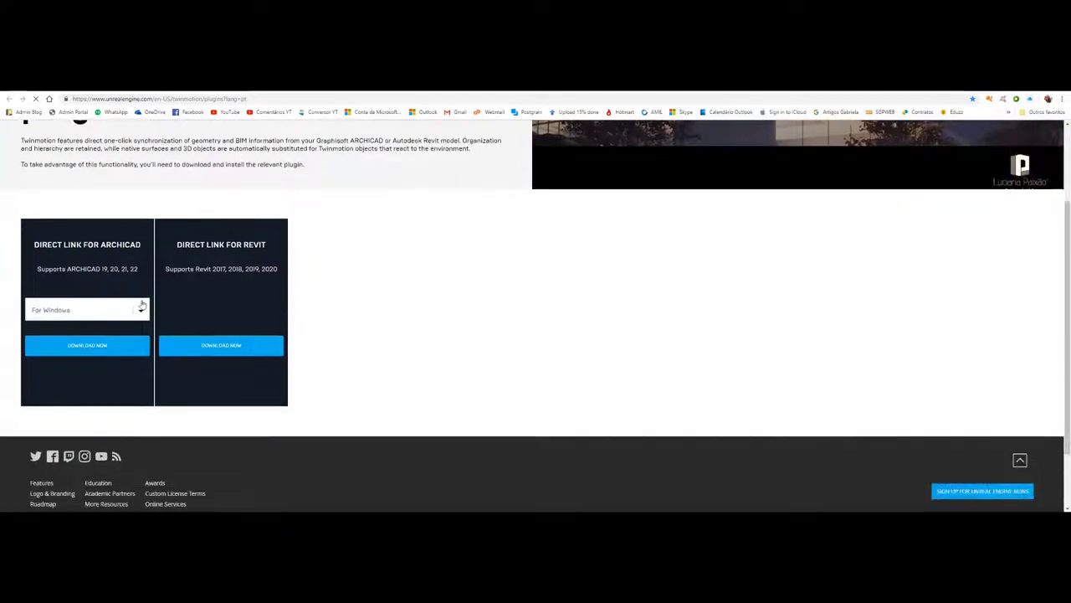
click(138, 309)
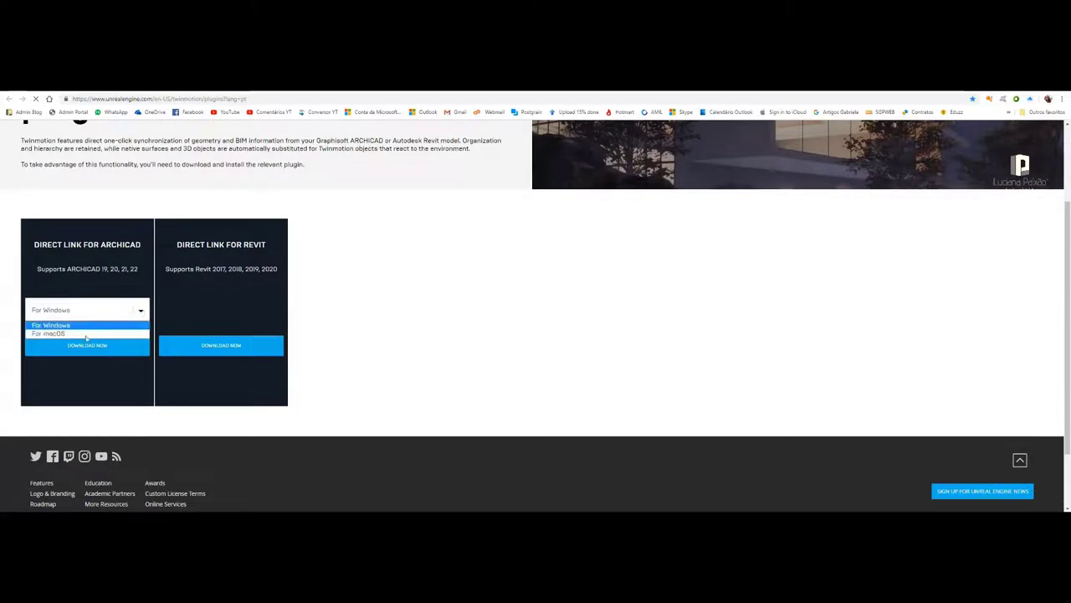
click(94, 285)
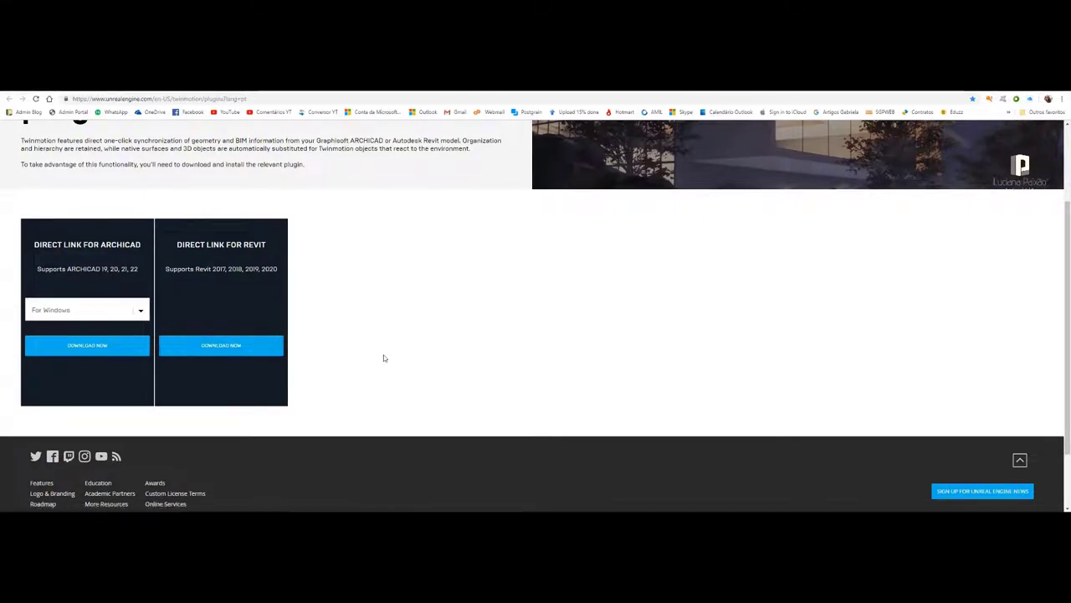
scroll(385, 358, up, 1)
scroll(384, 359, up, 2)
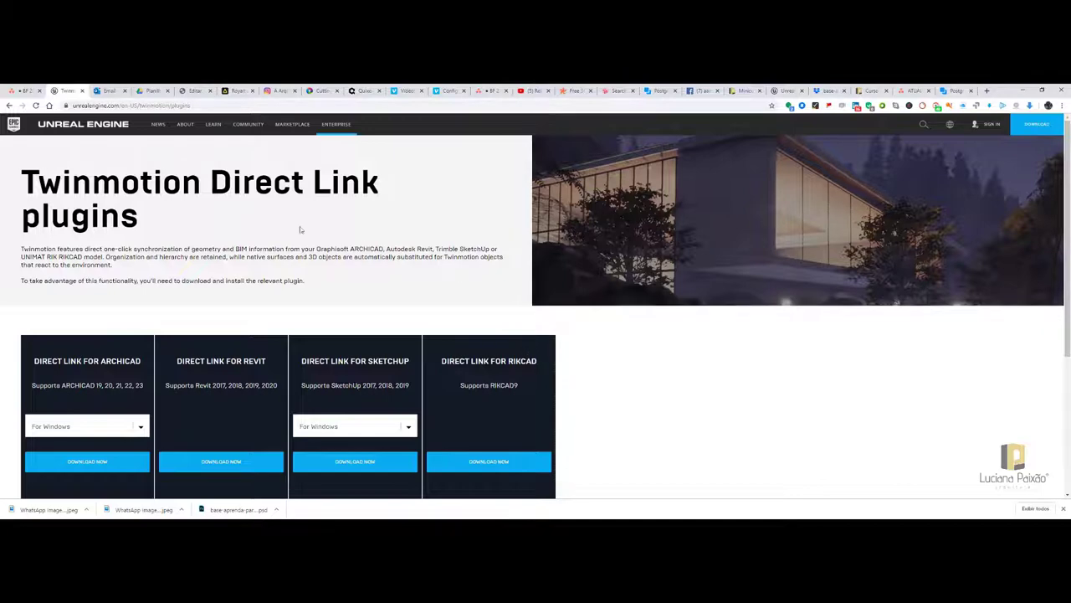
Reconfirm the ARCHICAD Direct Link plugin download is the For Windows version
click(128, 106)
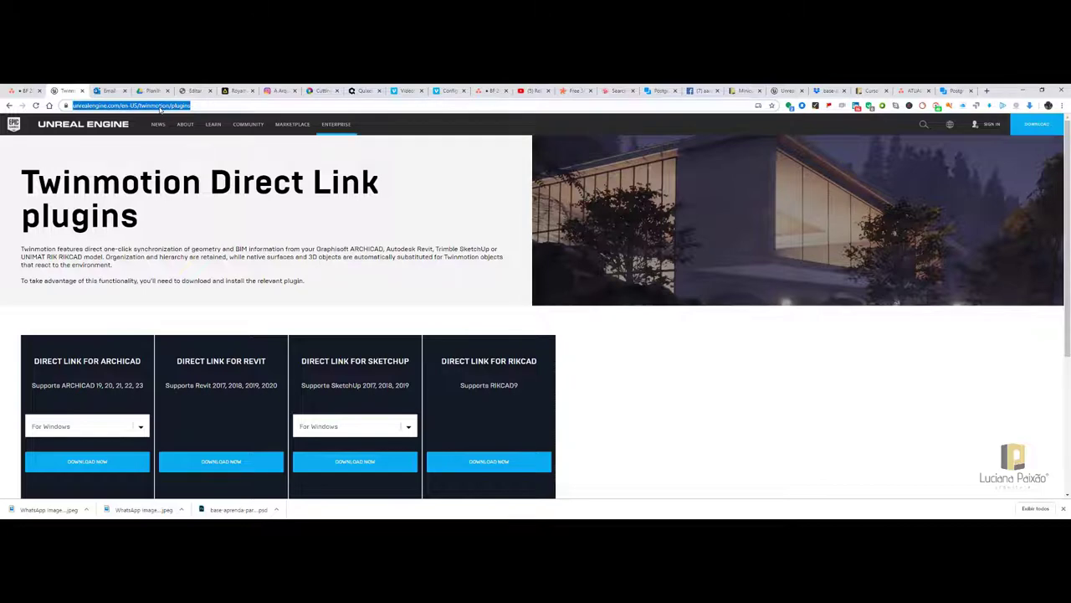
scroll(138, 291, down, 2)
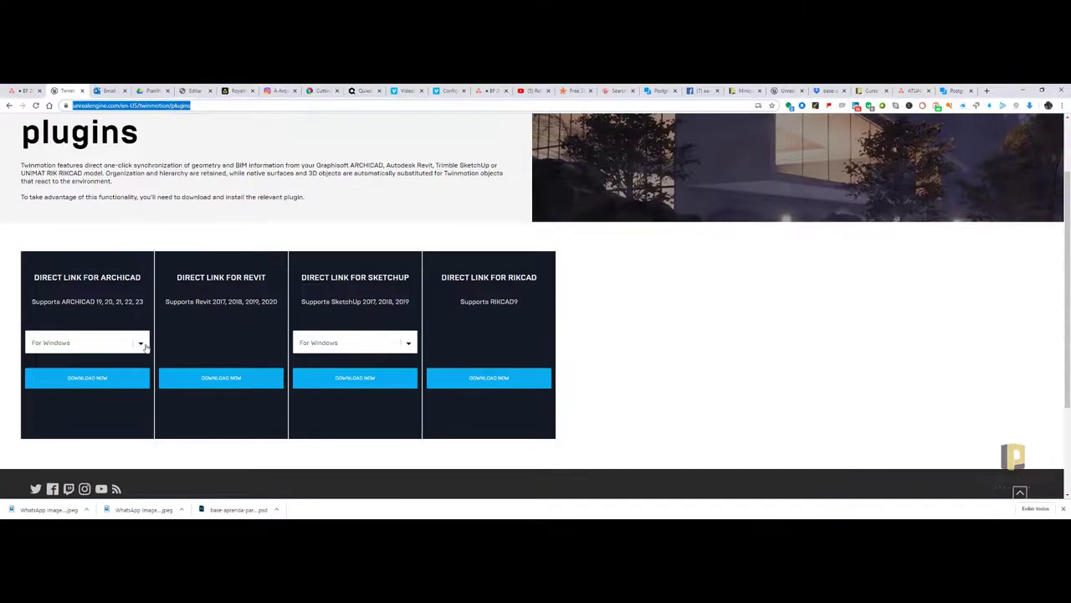
click(143, 345)
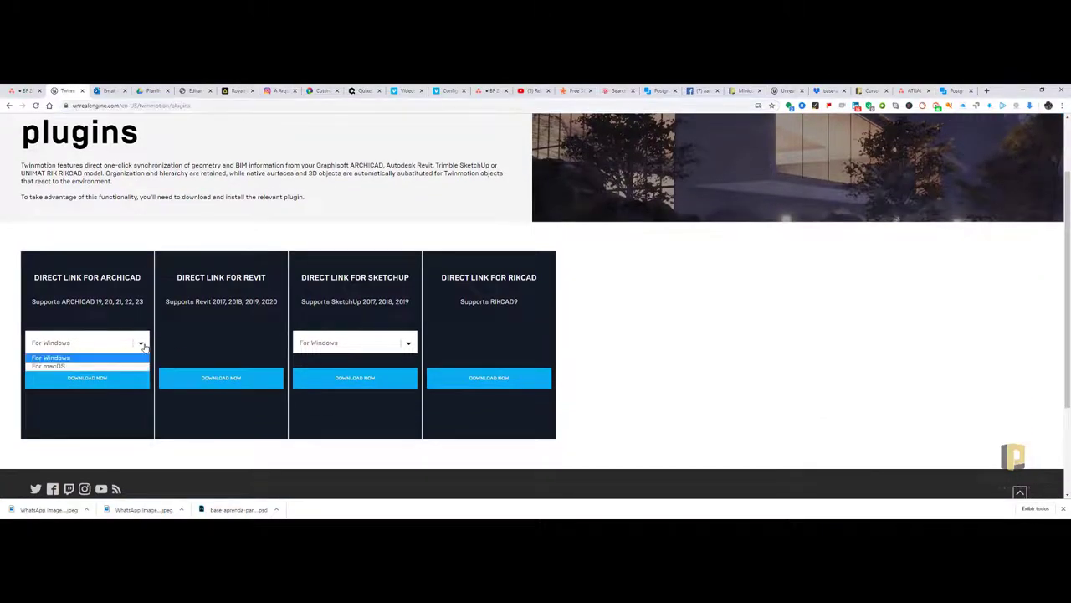
click(87, 359)
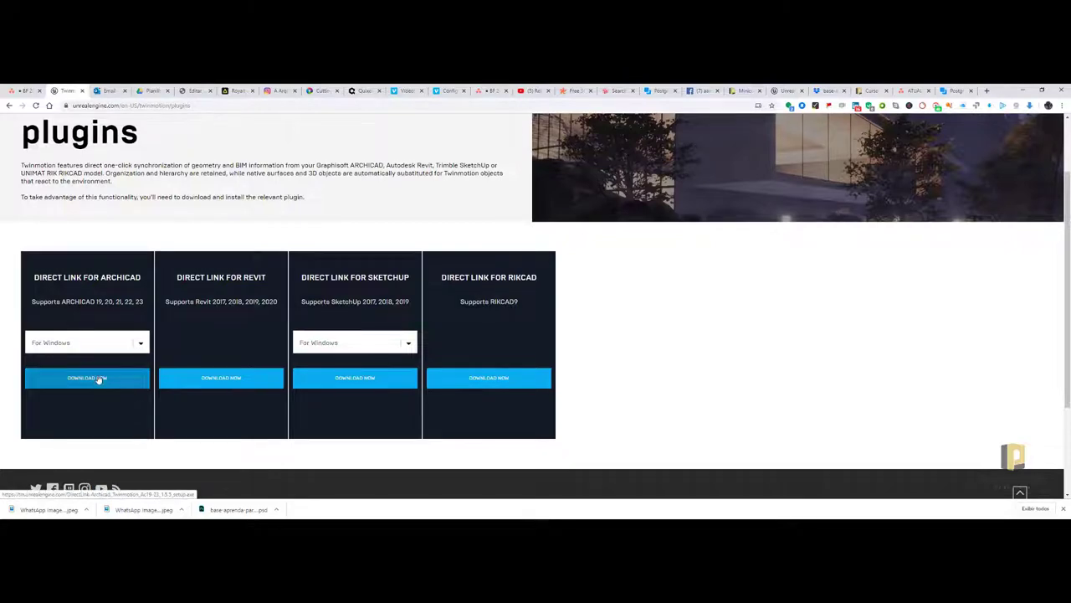
scroll(98, 378, up, 1)
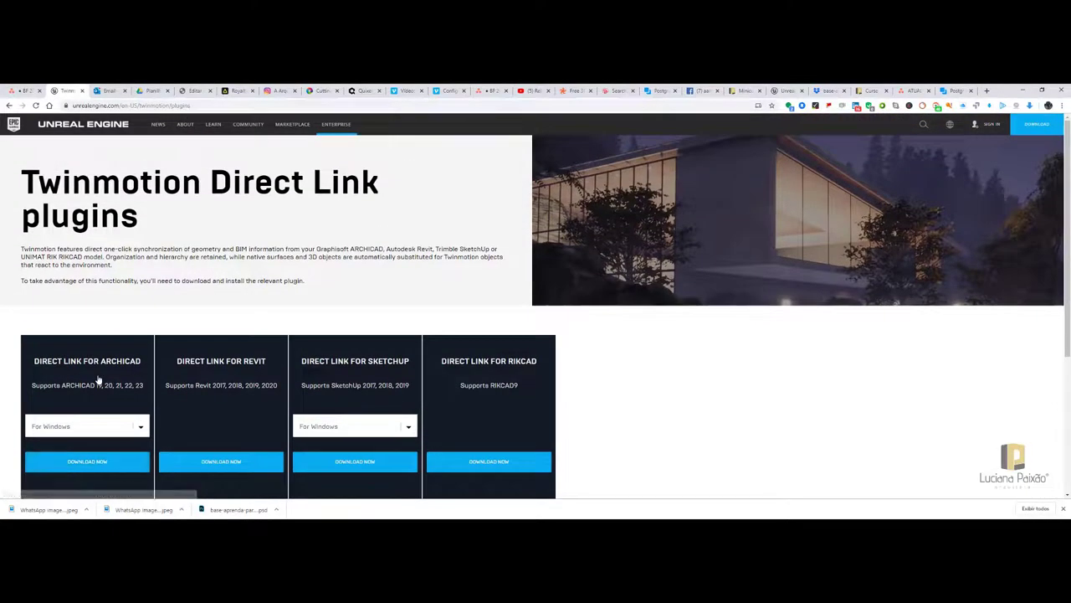
scroll(98, 378, down, 1)
scroll(165, 255, up, 1)
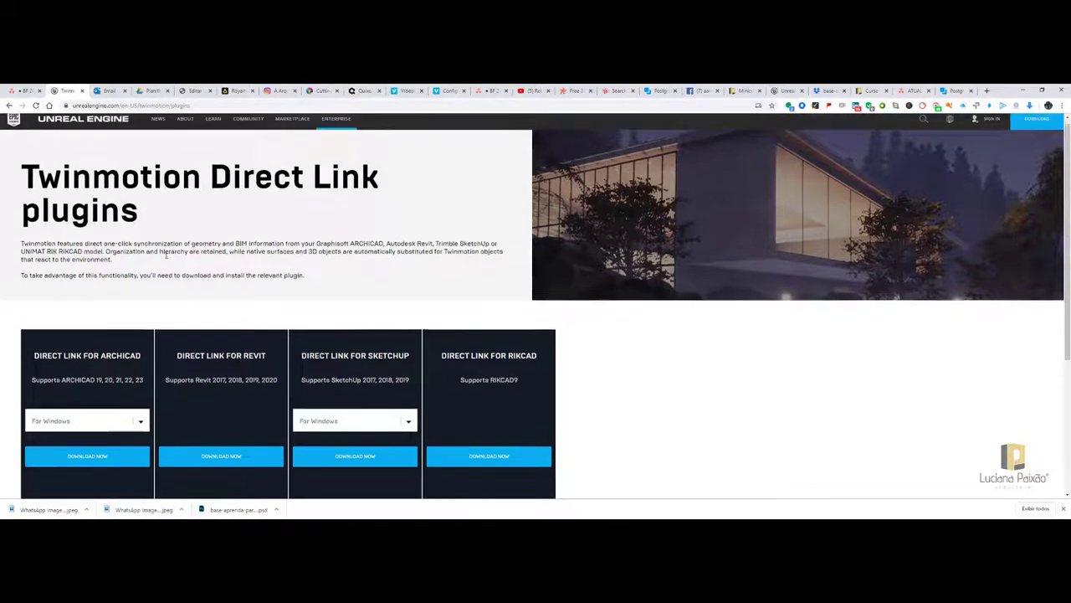
scroll(335, 255, down, 1)
scroll(619, 281, up, 1)
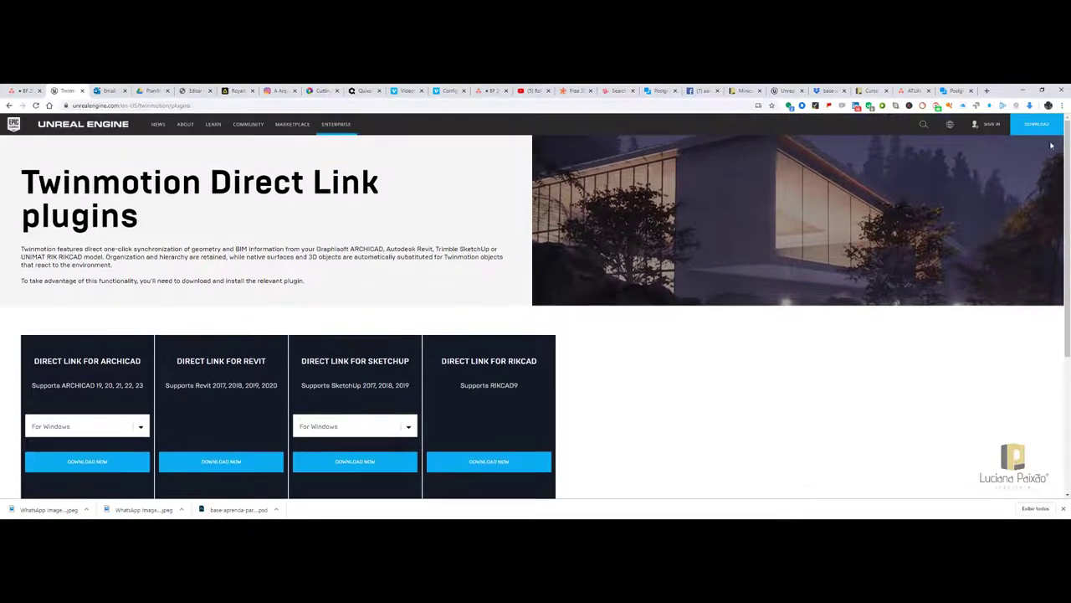
scroll(201, 345, down, 2)
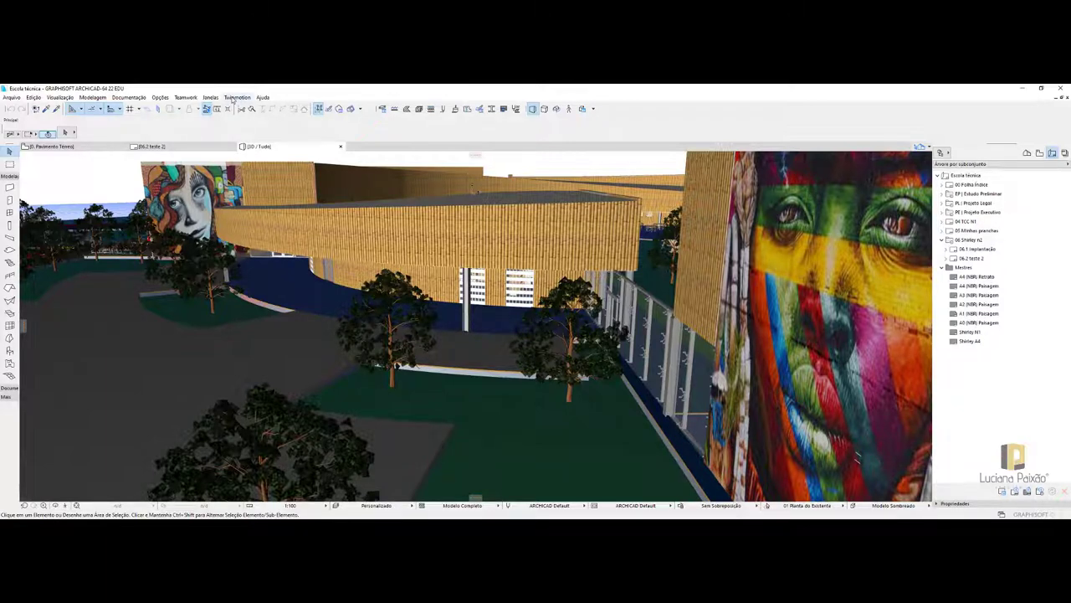
View the Twinmotion Direct Link plugin's version information under Twinmotion > Sobre
click(232, 99)
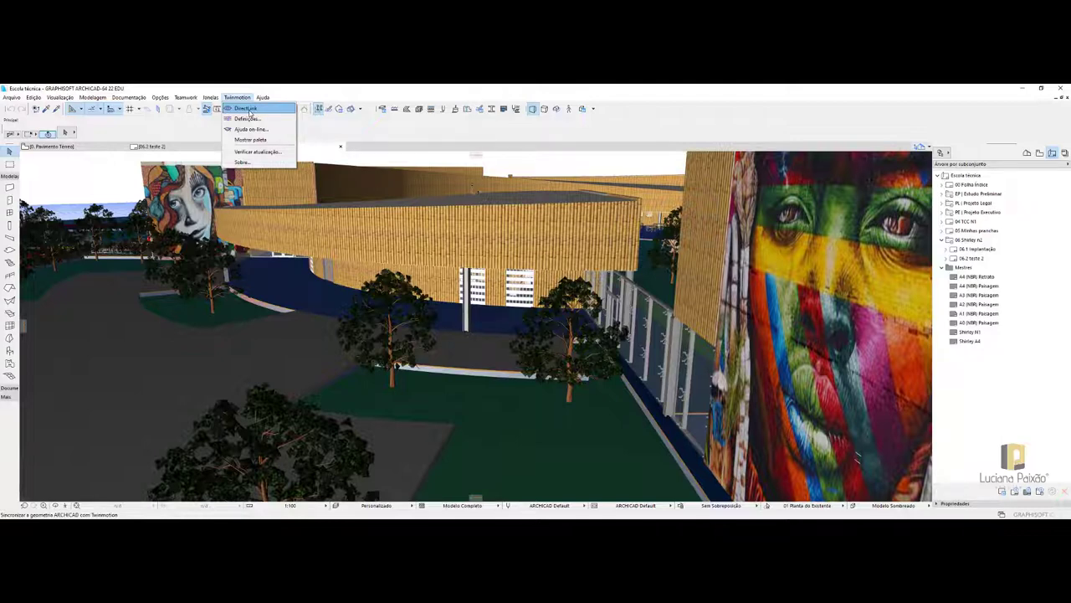
click(242, 161)
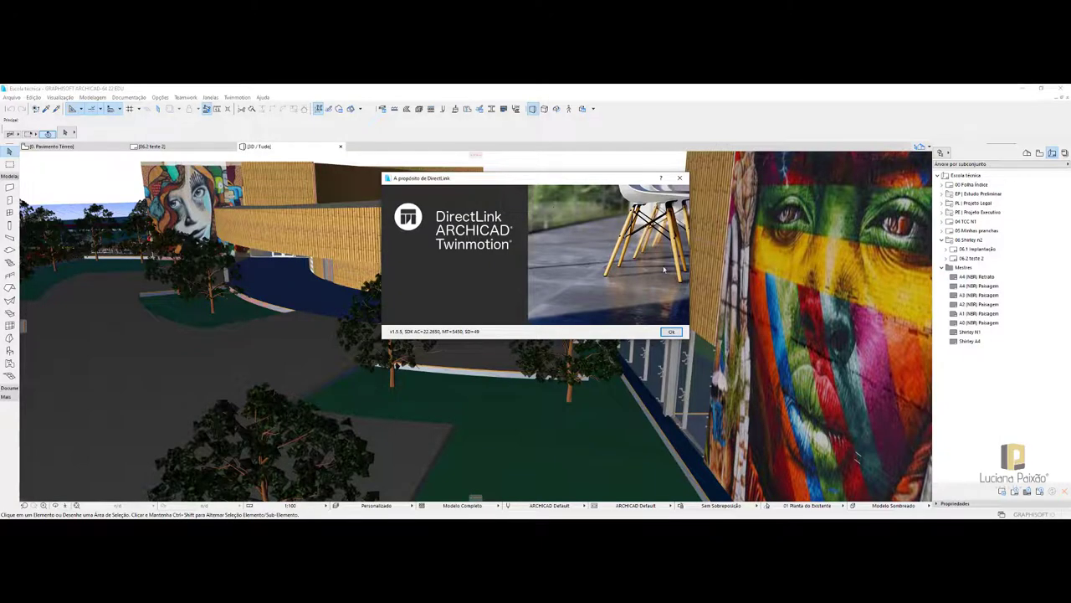
click(671, 332)
Run Verificar atualização and confirm the plugin is already the latest version
click(237, 97)
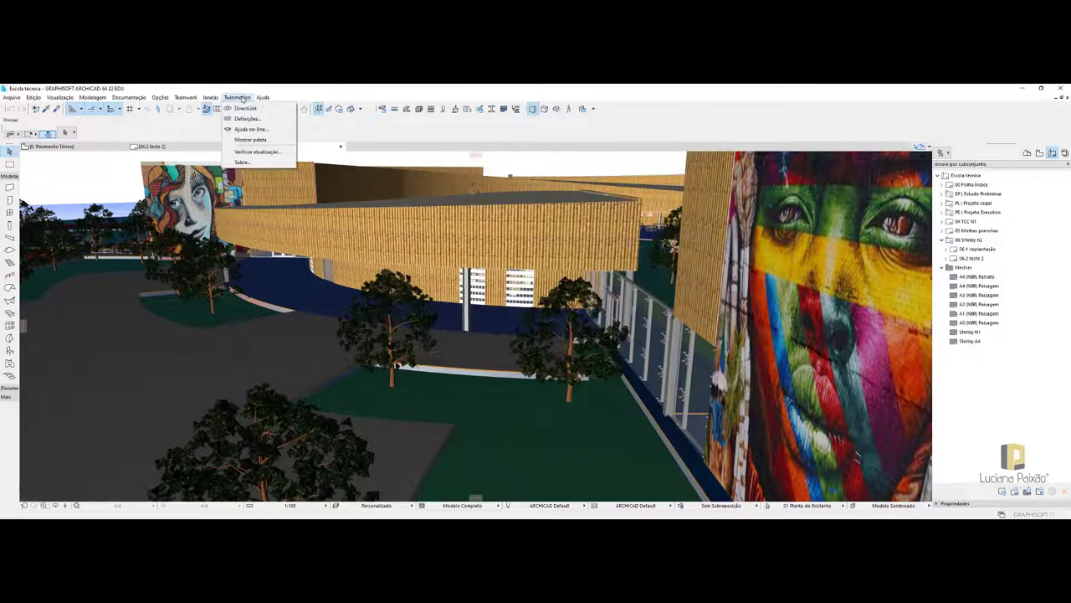
click(252, 153)
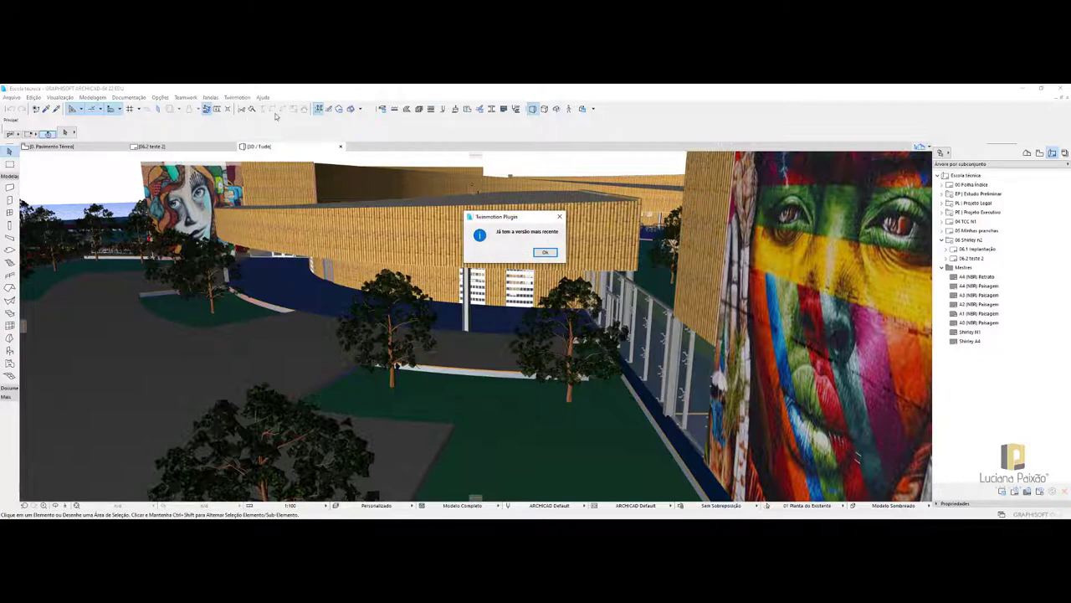
click(545, 252)
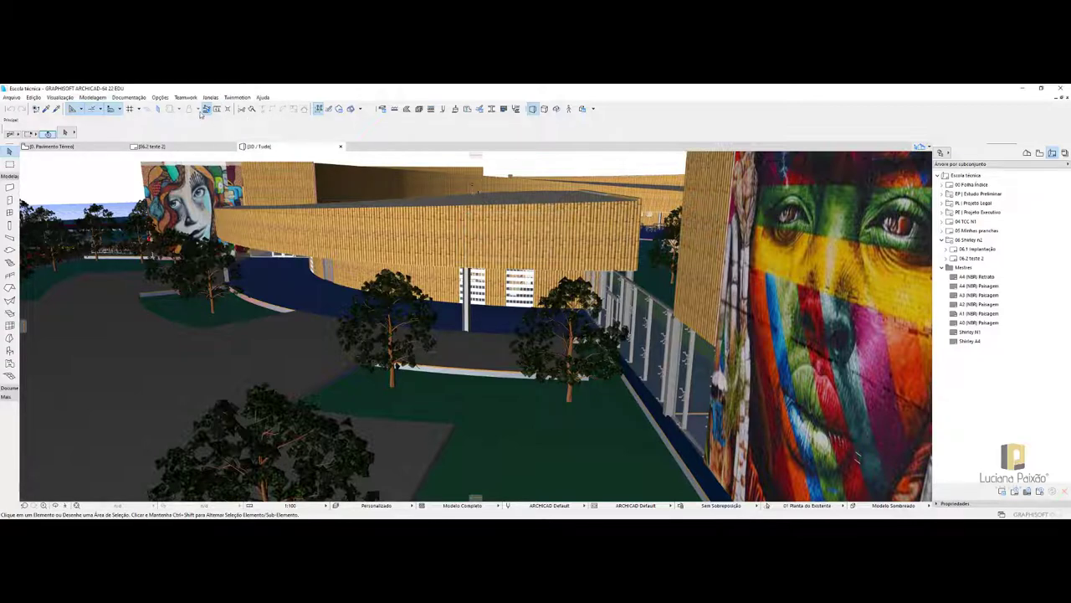
click(235, 97)
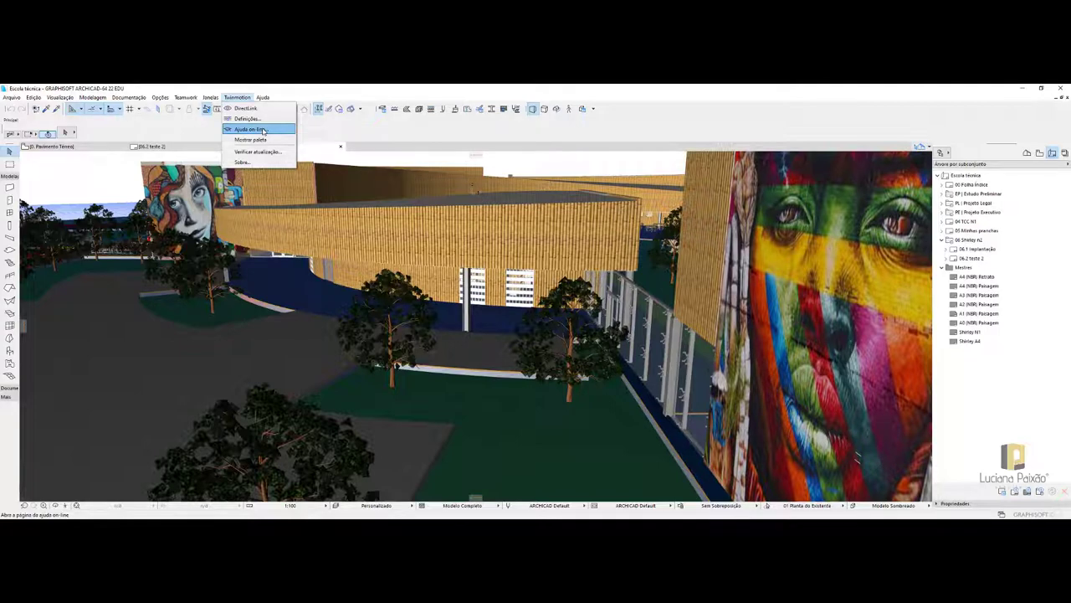
Open Twinmotion Definições and keep Fundir set to 'Por materiais (melhores desempenhos)'
click(264, 120)
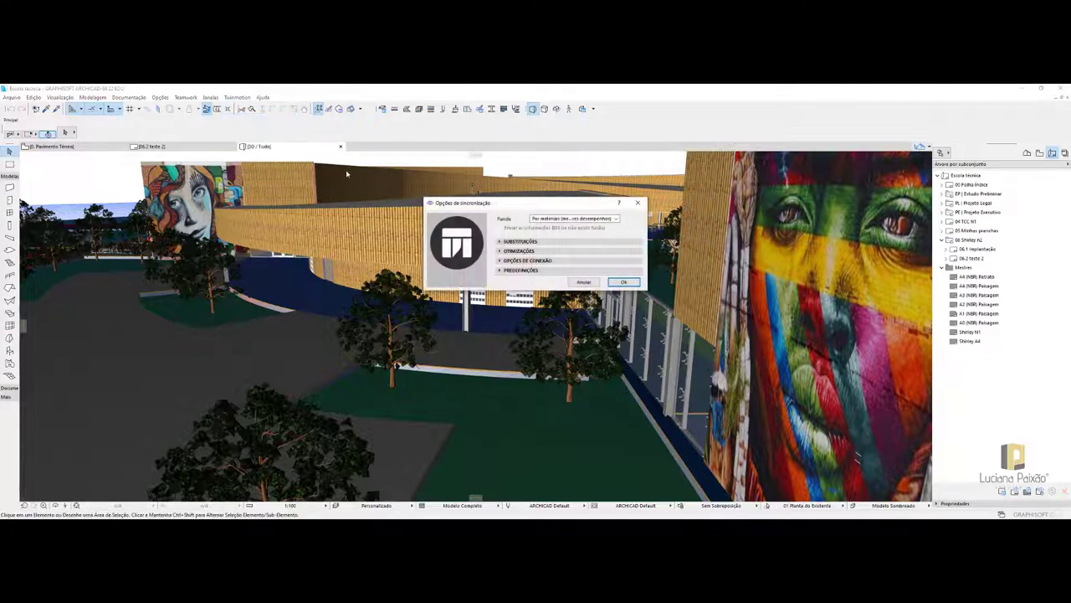
drag(519, 203, 482, 215)
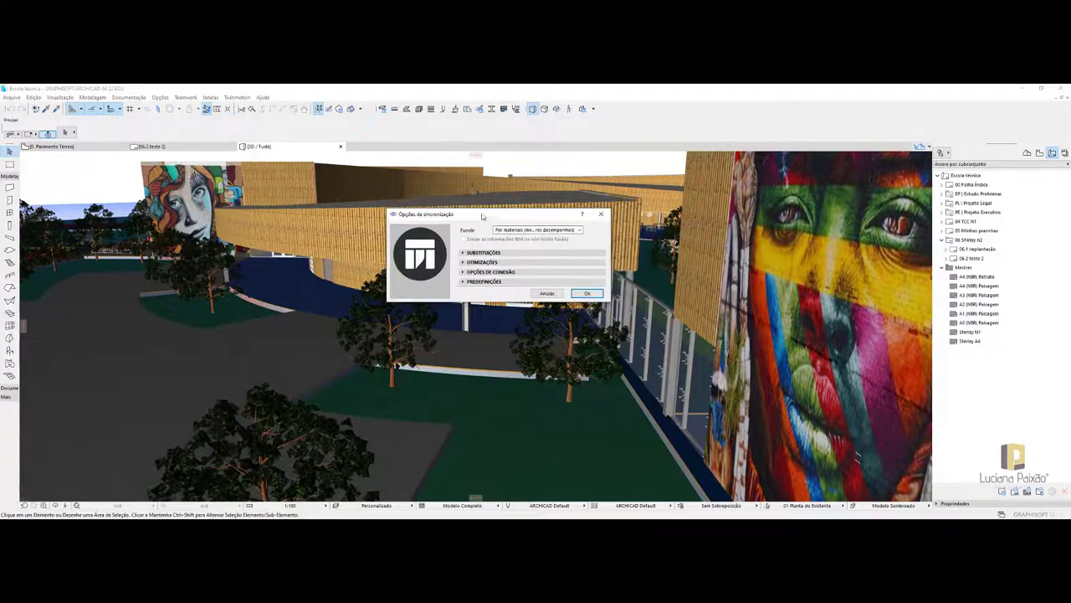
click(580, 231)
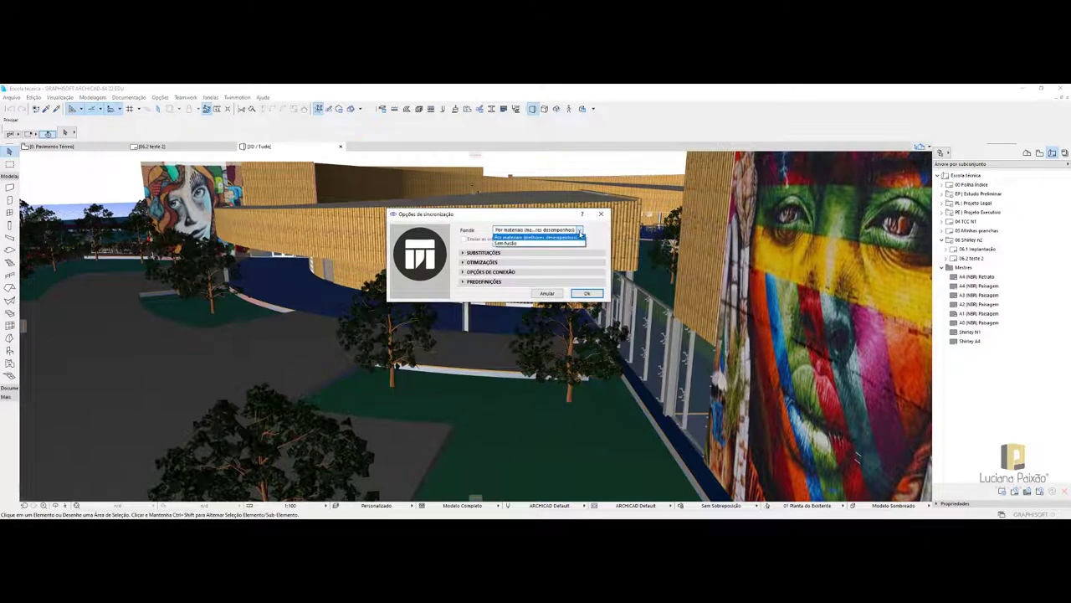
click(576, 237)
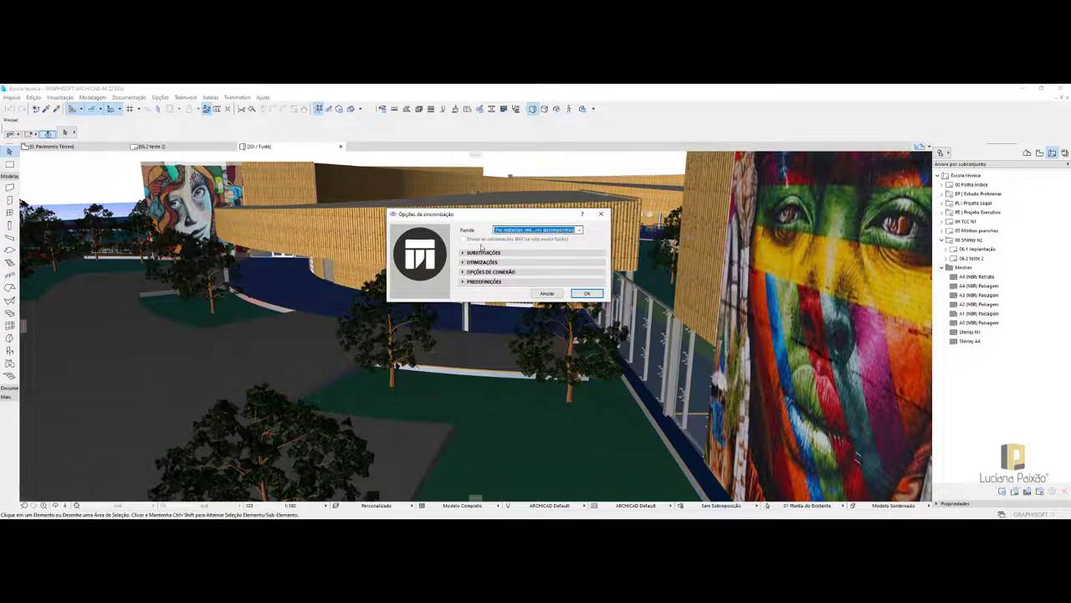
drag(469, 215, 608, 166)
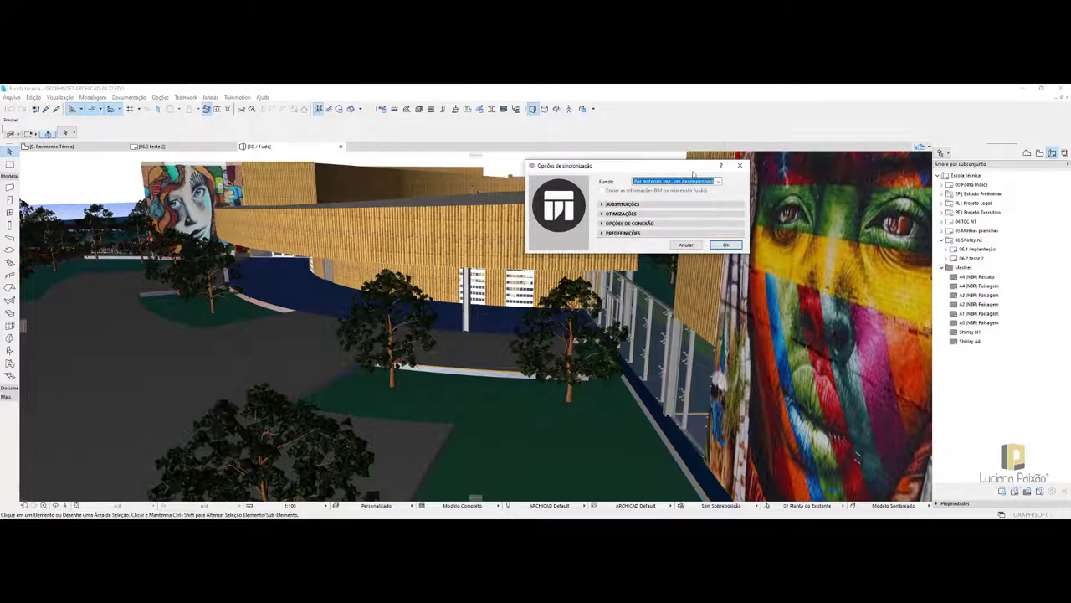
Leave Fundir on 'Por materiais' and expand the SUBSTITUIÇÕES settings
click(718, 182)
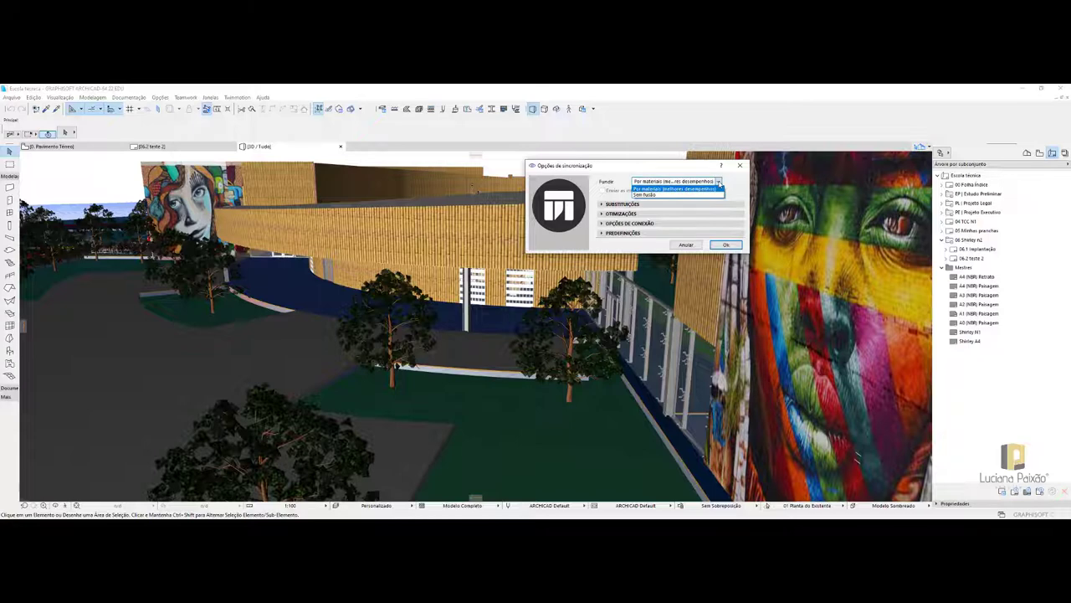
click(668, 190)
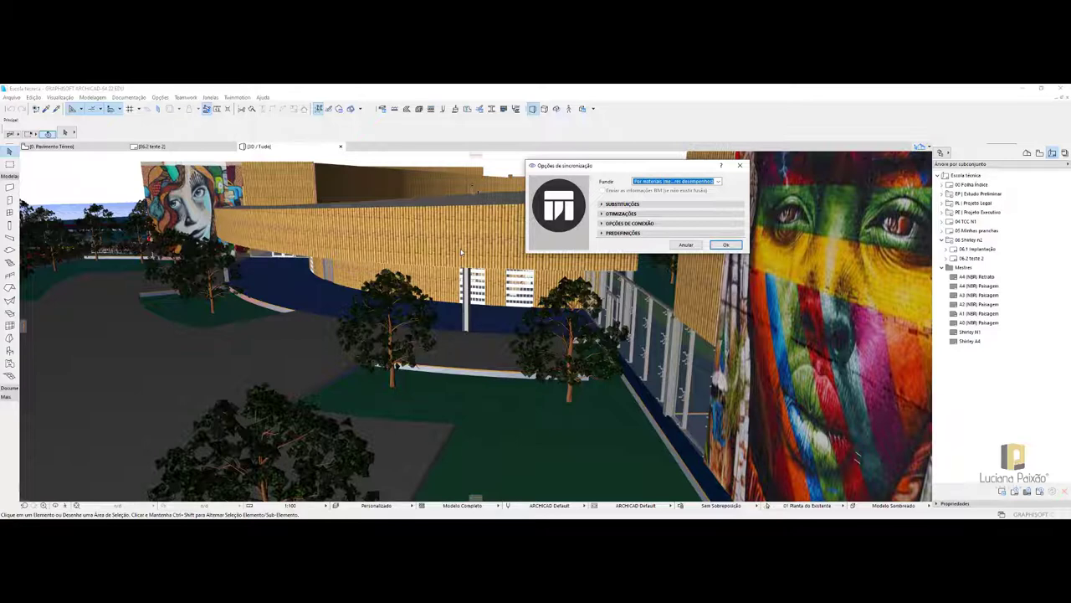
click(673, 181)
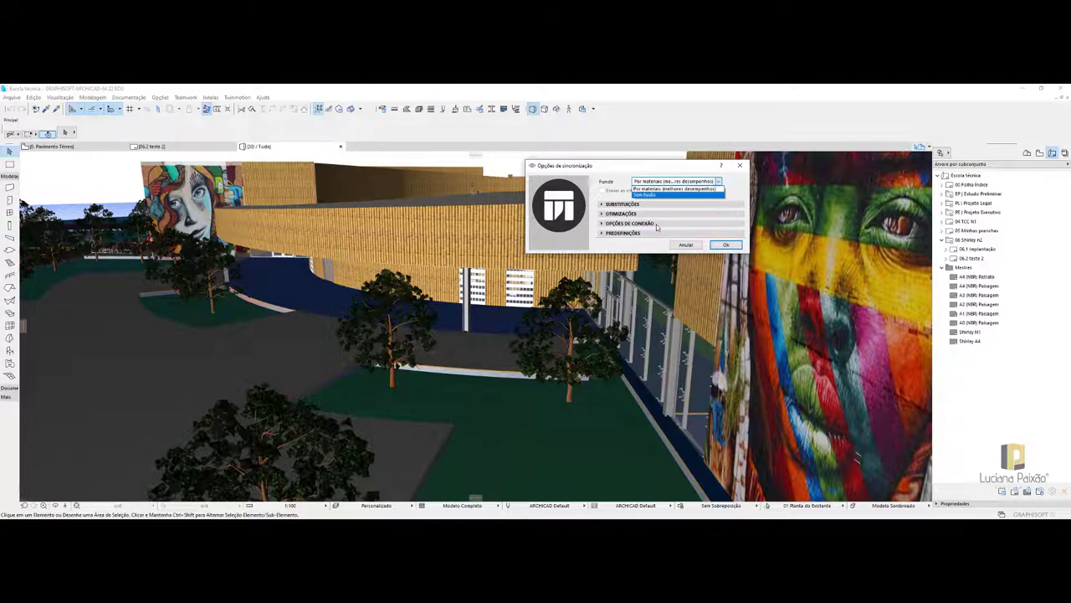
click(619, 168)
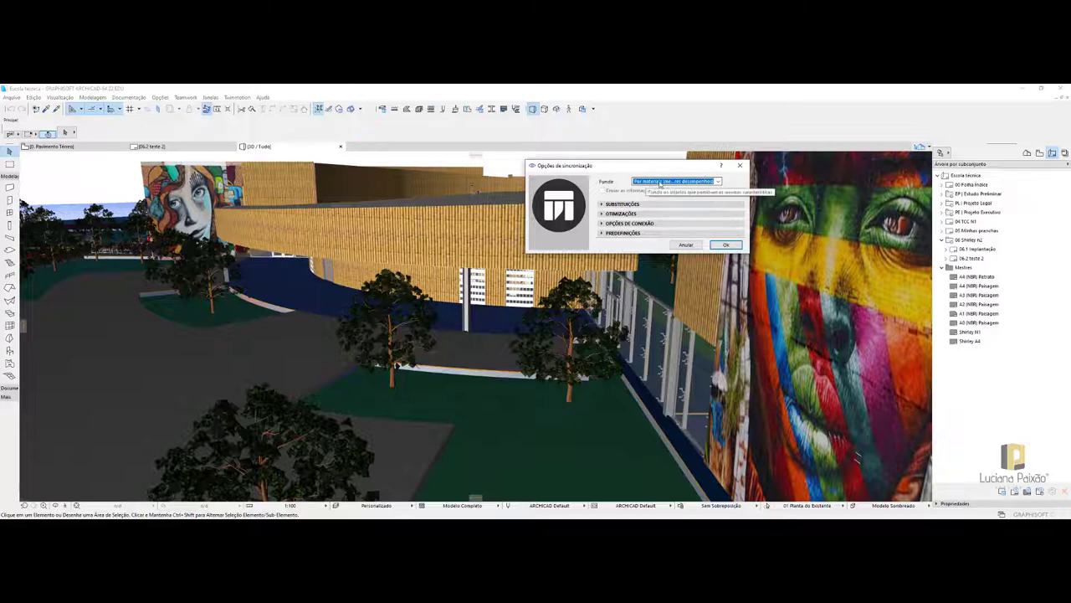
mouse_move(657, 182)
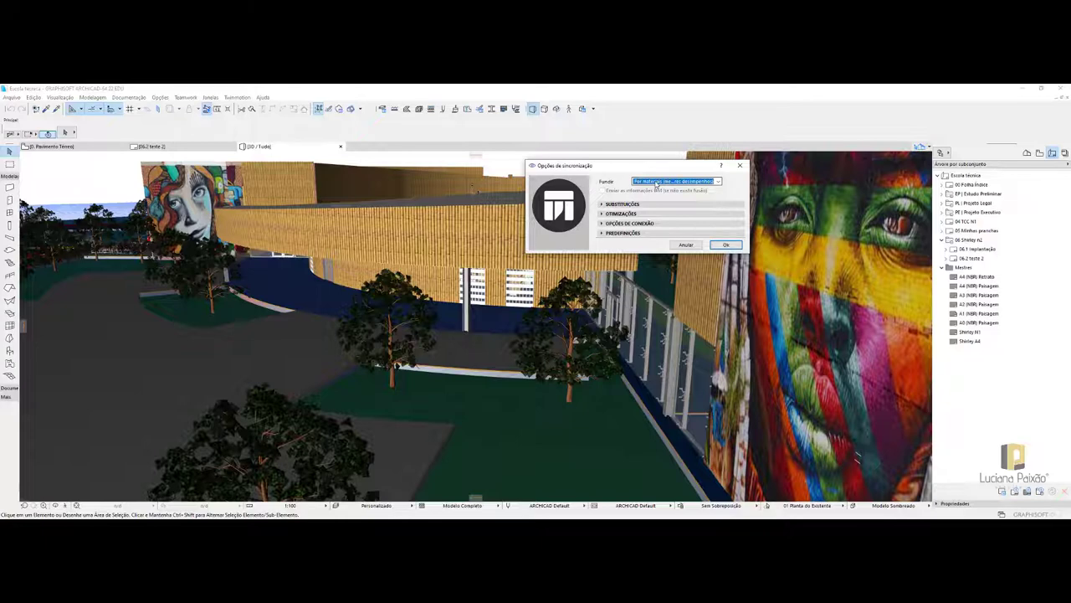
click(601, 205)
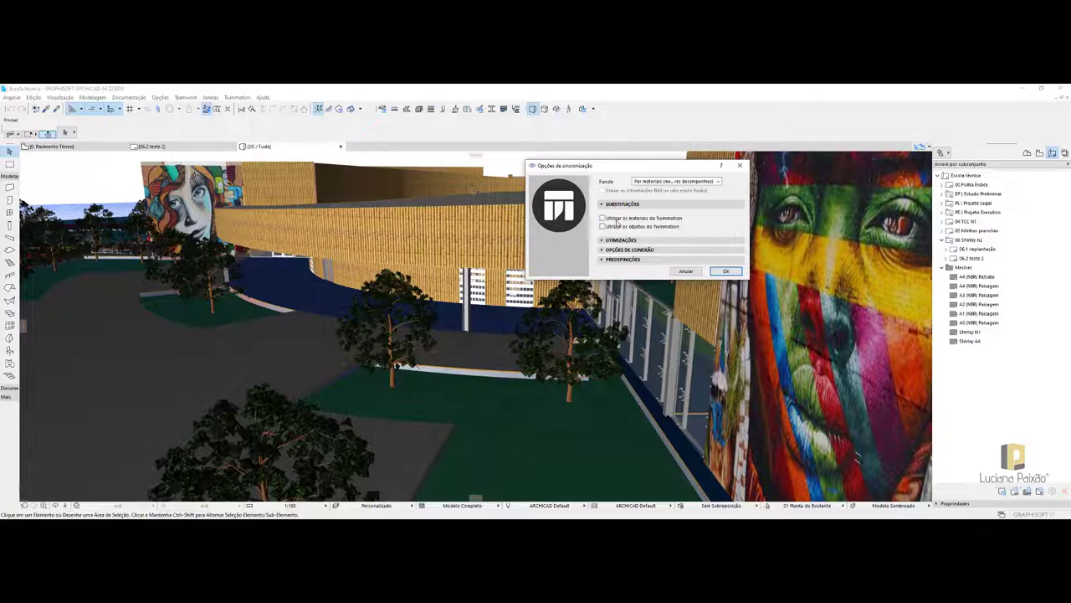
click(613, 225)
click(613, 225)
Expand OTIMIZAÇÕES, keeping 'Excluir os objetos inferiores a' 0,05 m enabled
click(603, 240)
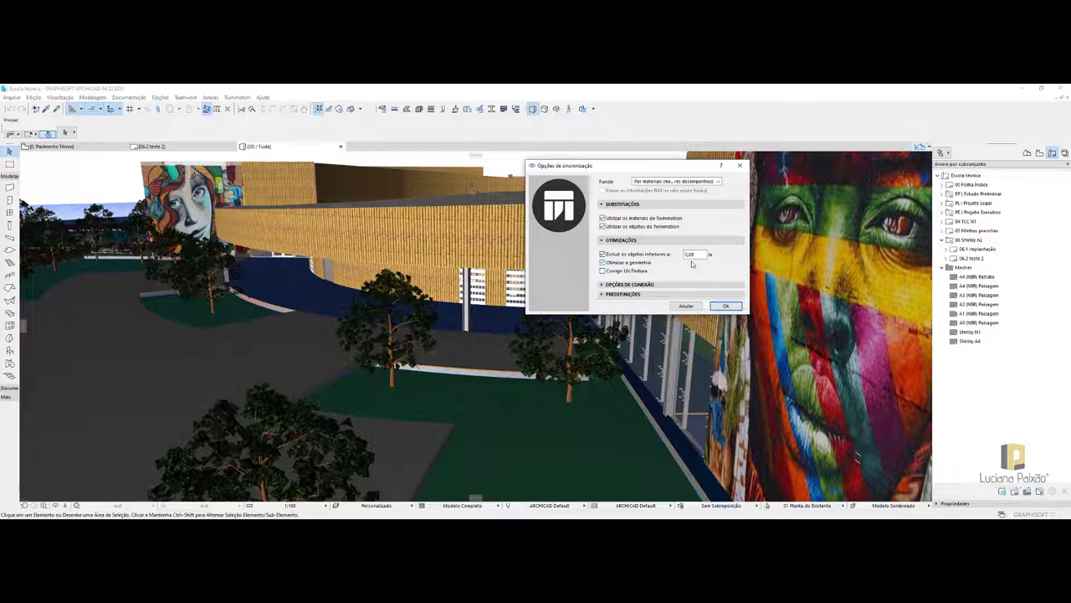
click(603, 253)
click(604, 255)
Enable 'Corrigir UV/Textura' in OTIMIZAÇÕES, leaving the 0,05 m threshold unchanged
click(693, 254)
click(623, 275)
click(637, 273)
click(603, 271)
Confirm the Twinmotion sync options with 'Corrigir UV/Textura' left enabled
click(602, 271)
click(603, 271)
click(602, 285)
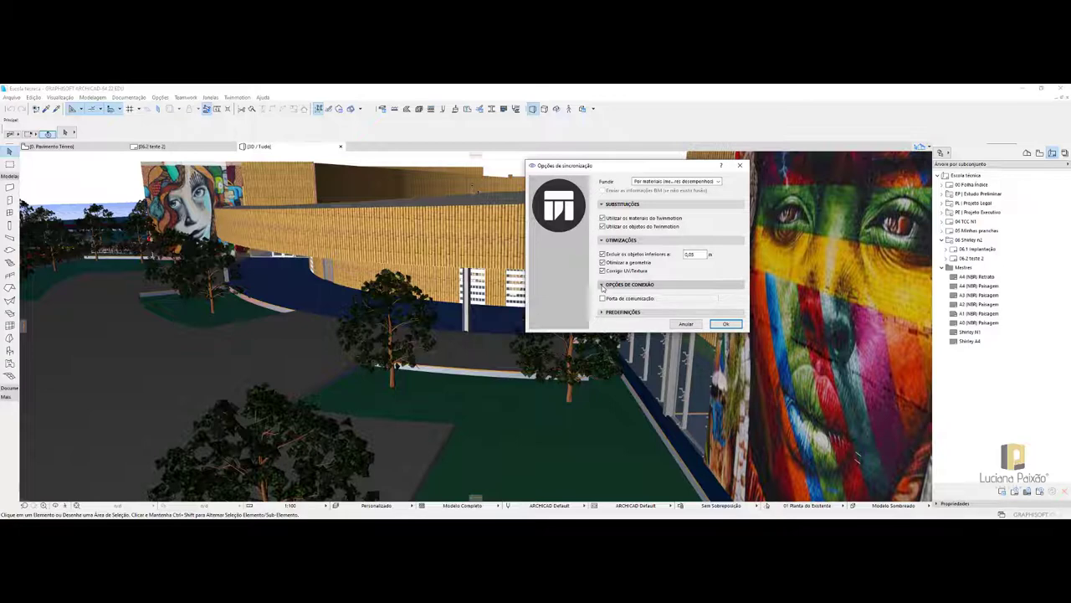
click(602, 286)
click(602, 294)
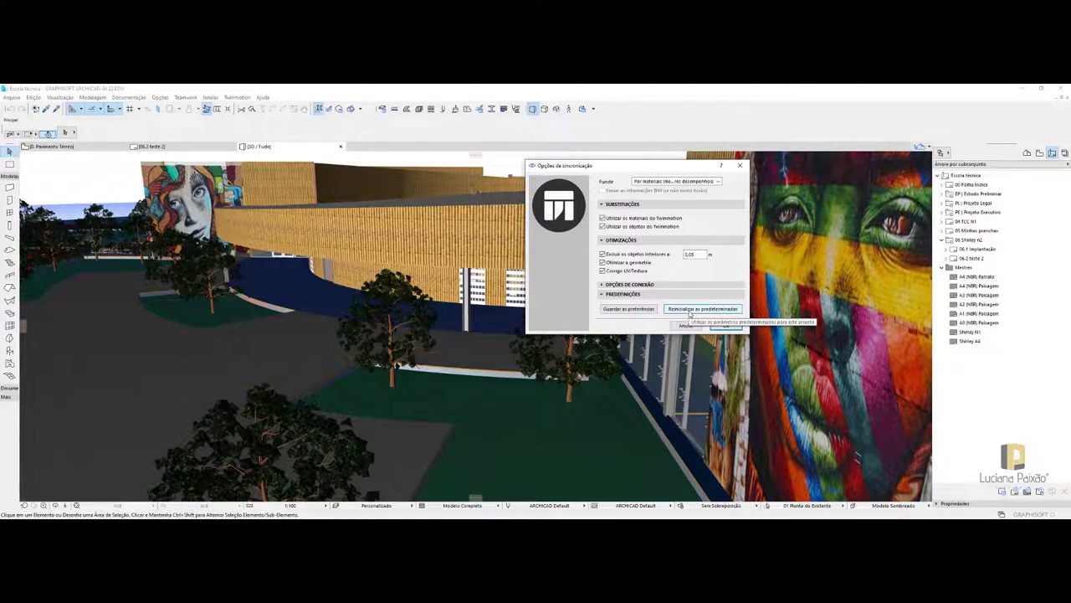
click(724, 327)
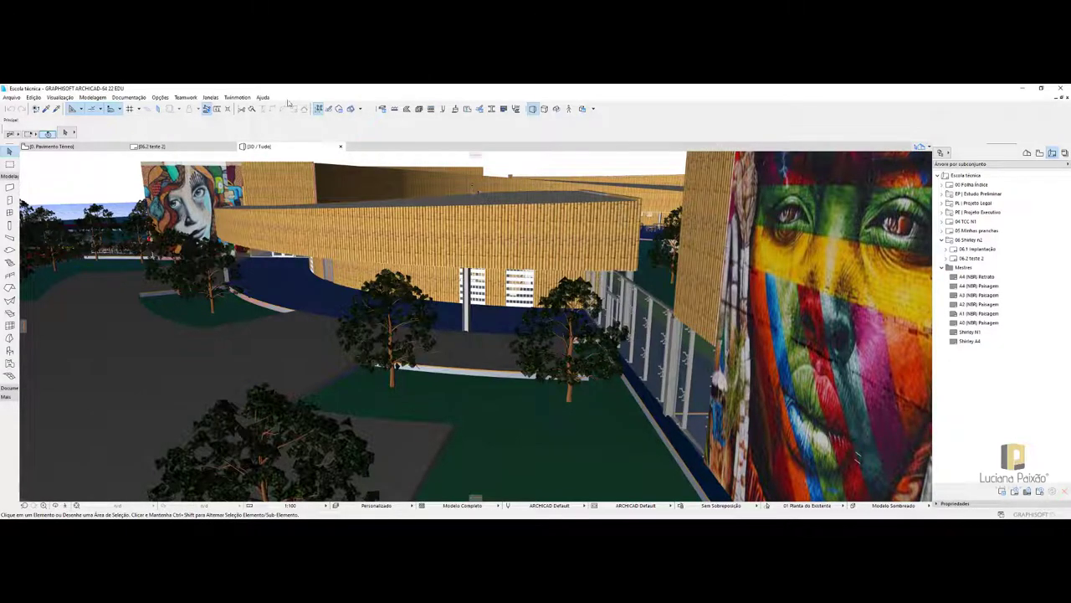
Launch Twinmotion Direct Link from ARCHICAD's Twinmotion menu
click(237, 97)
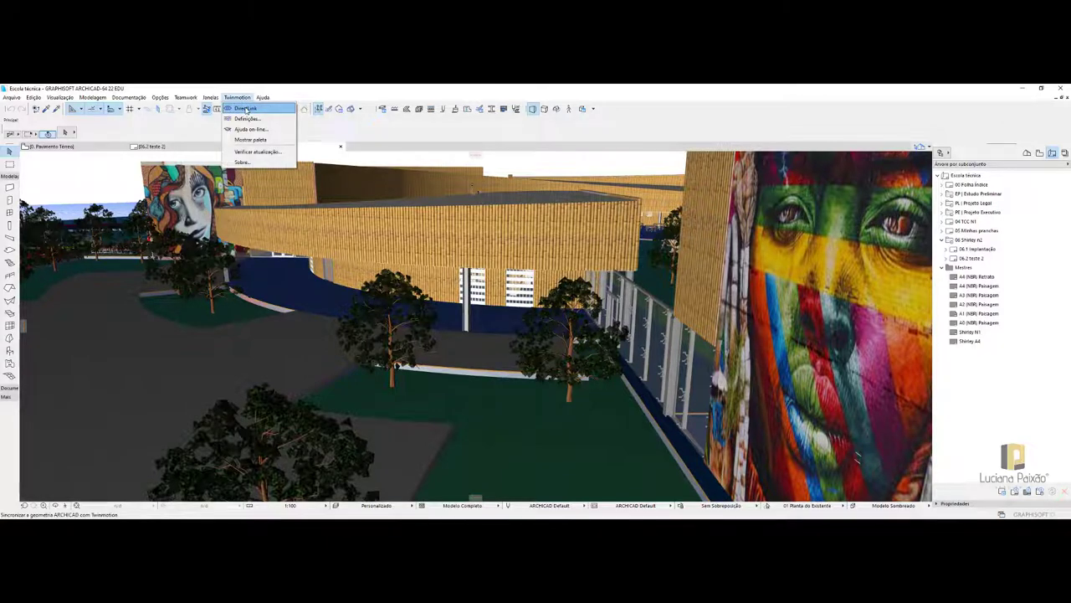
click(245, 109)
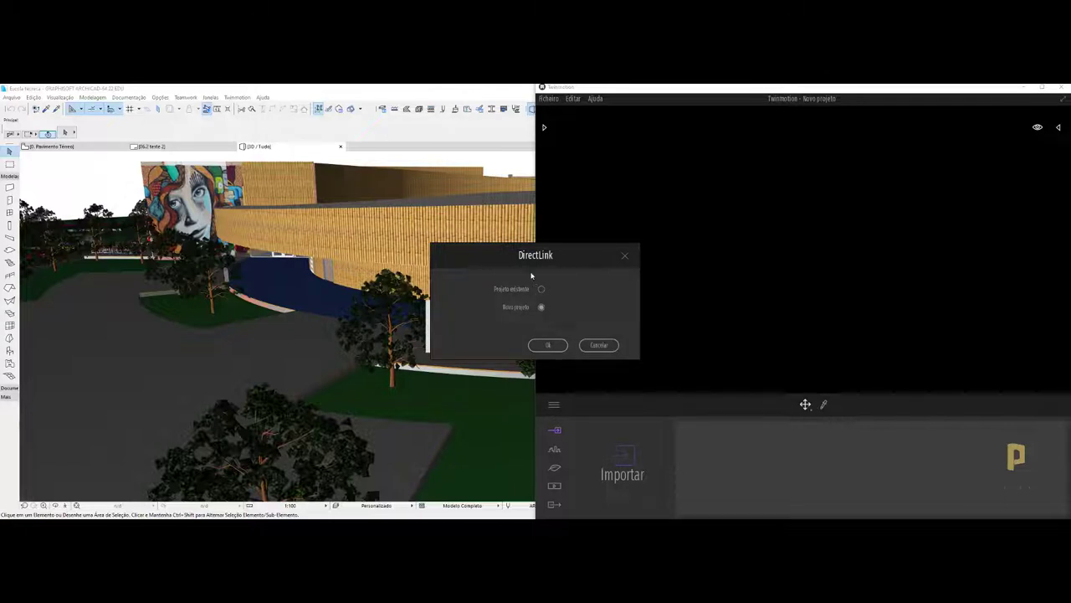
Sync Escola técnica into a Novo projeto, dismissing the welcome screen and save reminder
click(554, 346)
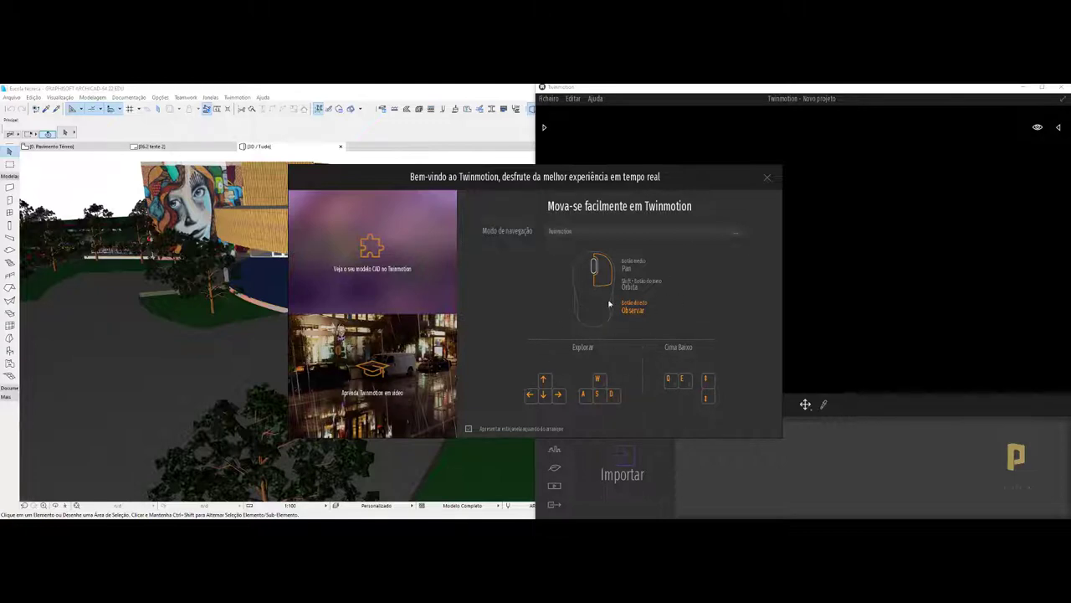
click(768, 180)
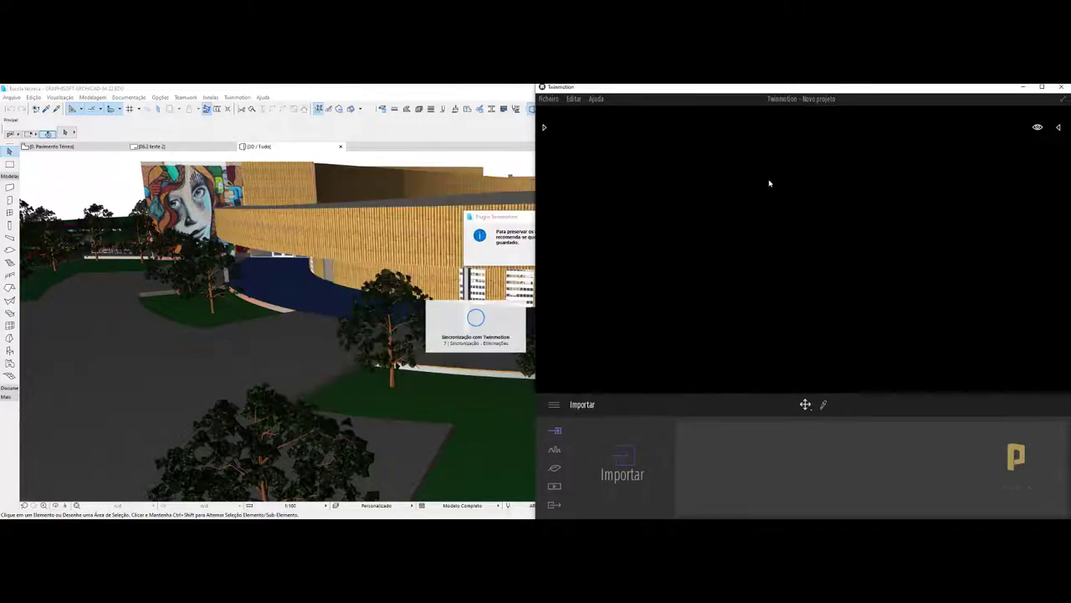
click(524, 221)
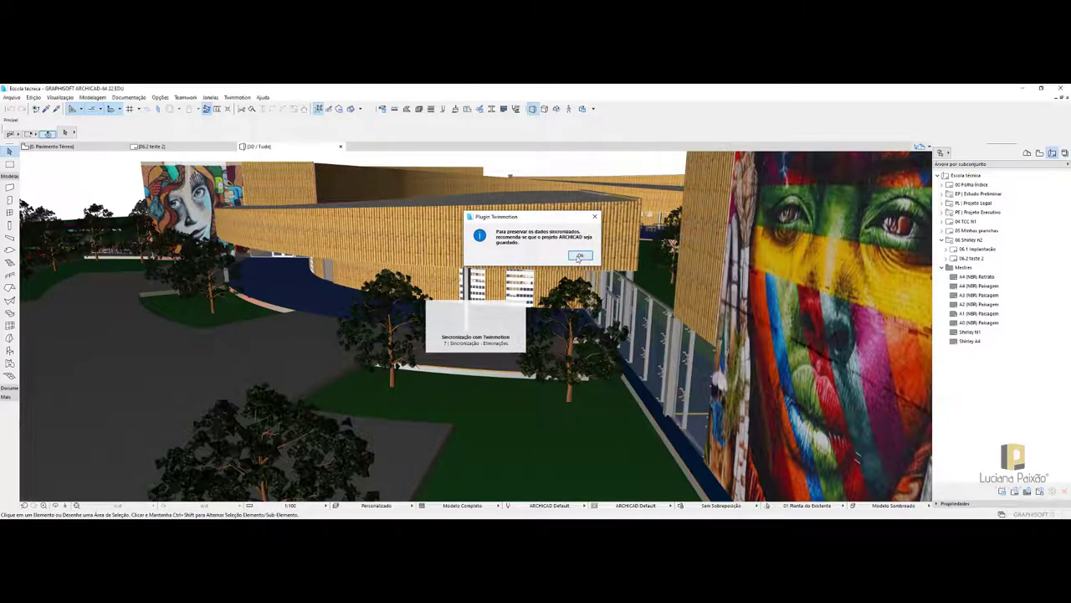
click(580, 256)
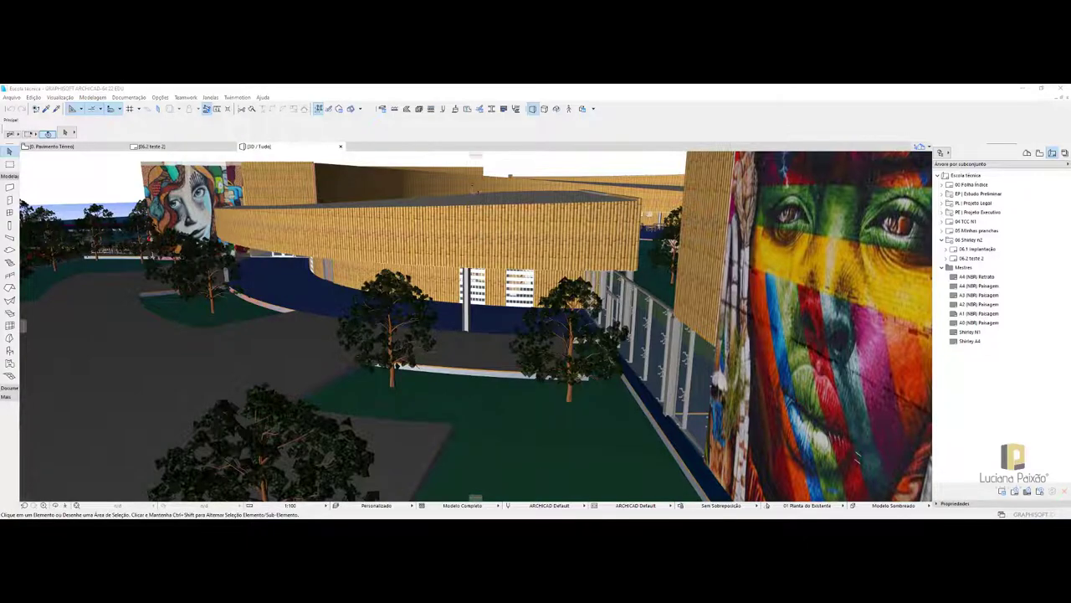
mouse_move(512, 494)
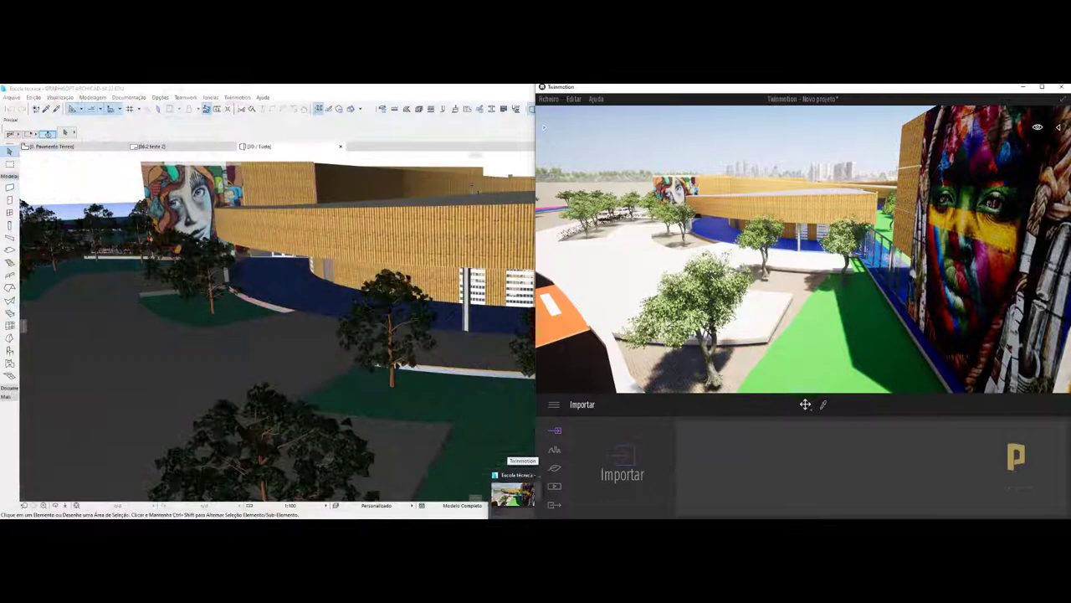
Snap ARCHICAD to the left half and Twinmotion to the right half of the screen
click(513, 492)
drag(338, 87, 2, 129)
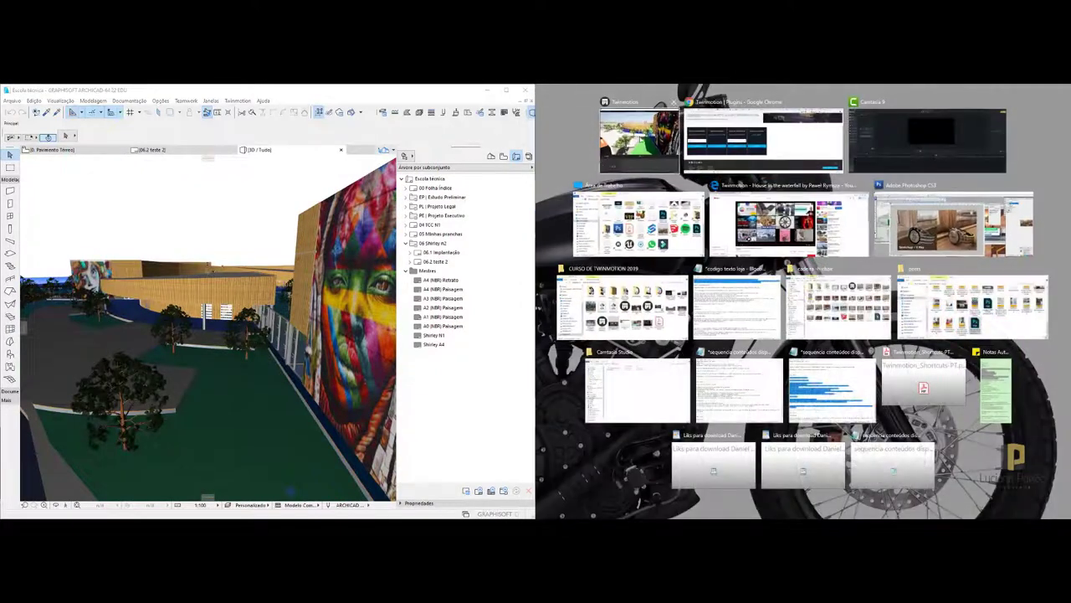
click(639, 137)
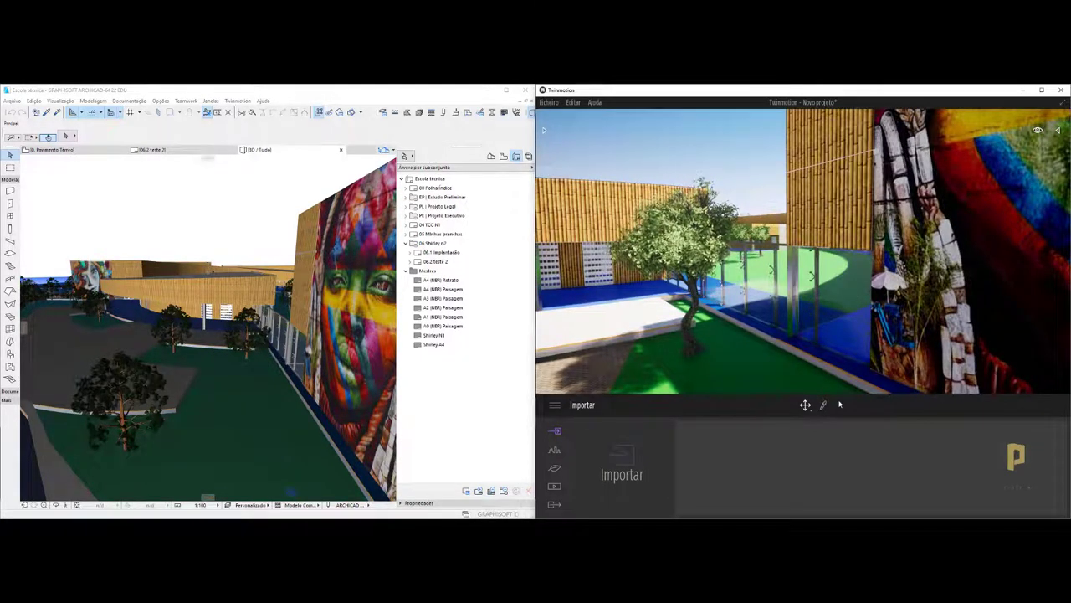
Open the Vidro - Cristal glass material's settings and close the material library
click(853, 308)
mouse_move(660, 177)
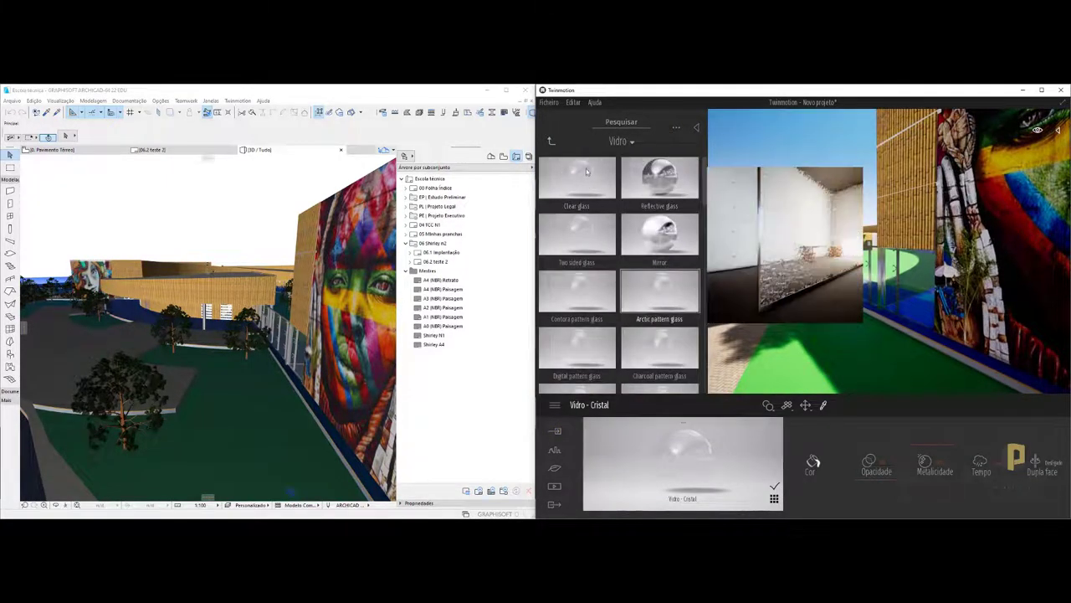
click(552, 143)
click(696, 127)
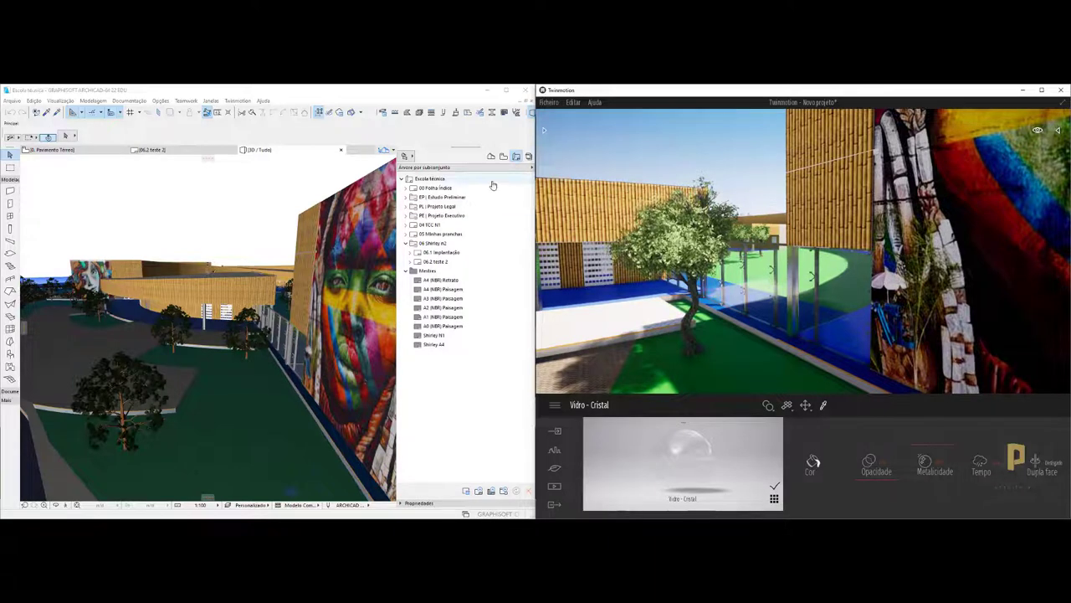
Check the Ficheiro menu without choosing anything, then return to ARCHICAD
click(551, 103)
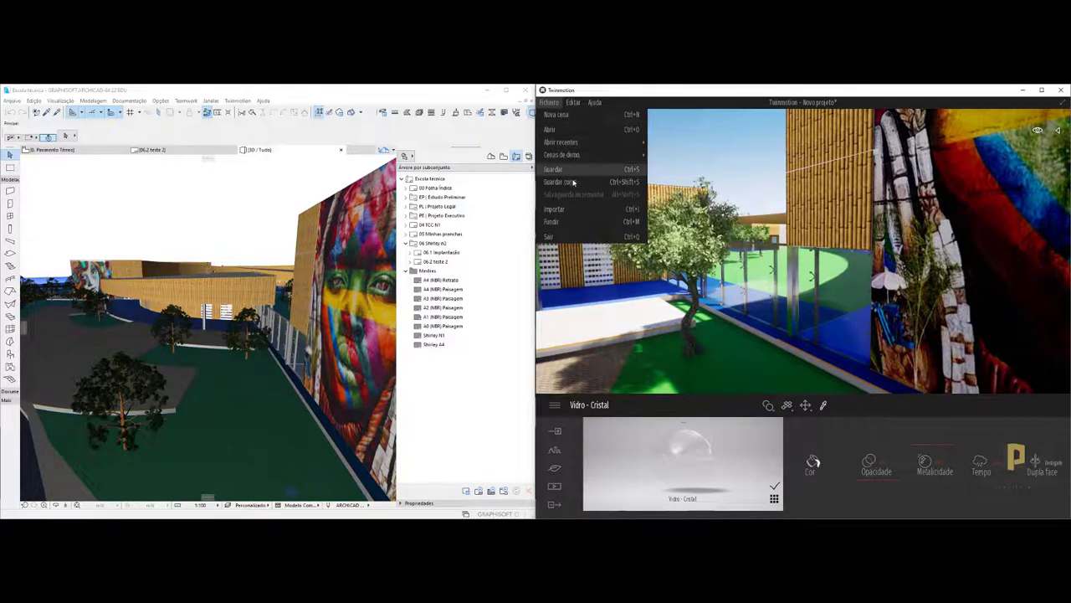
click(817, 294)
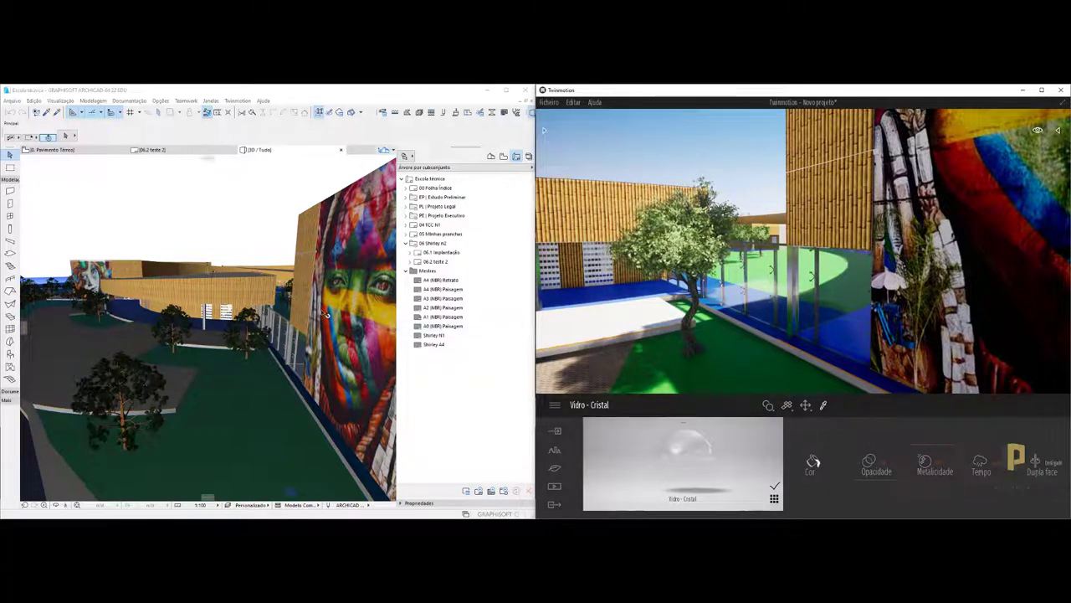
click(223, 109)
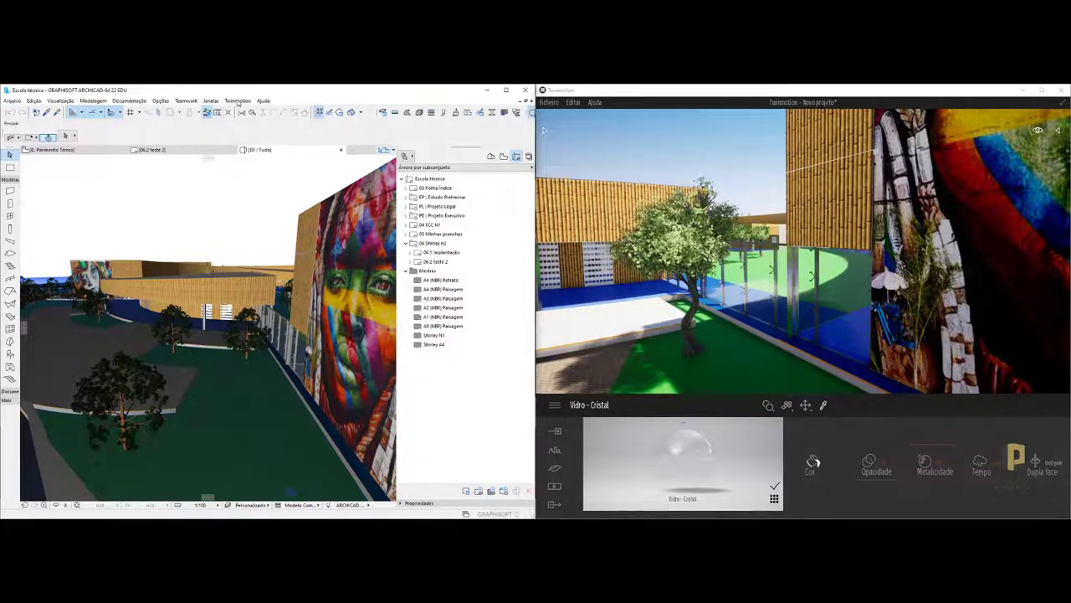
Open ARCHICAD's Twinmotion DirectLink menu, then focus the linked Twinmotion window
click(238, 102)
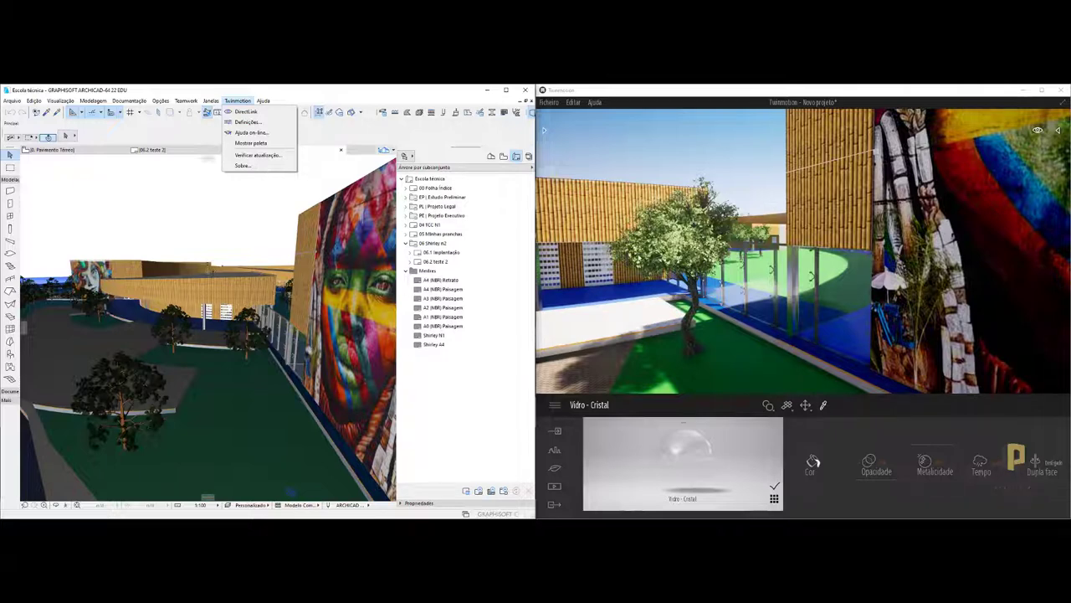
click(666, 310)
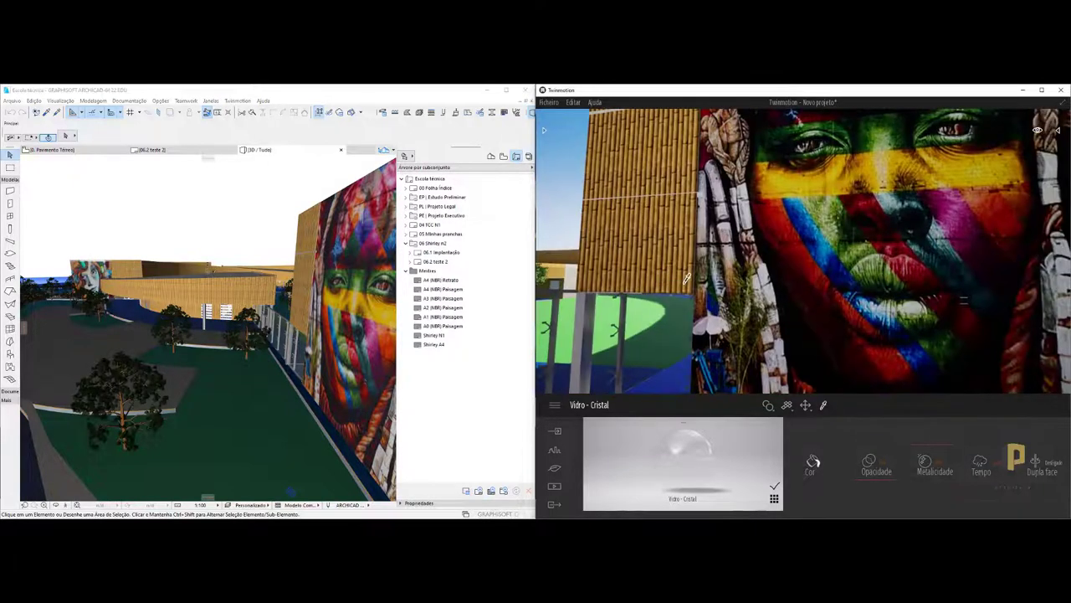
Maximize Twinmotion and fly the camera from the tree courtyard to the open plaza
click(1042, 89)
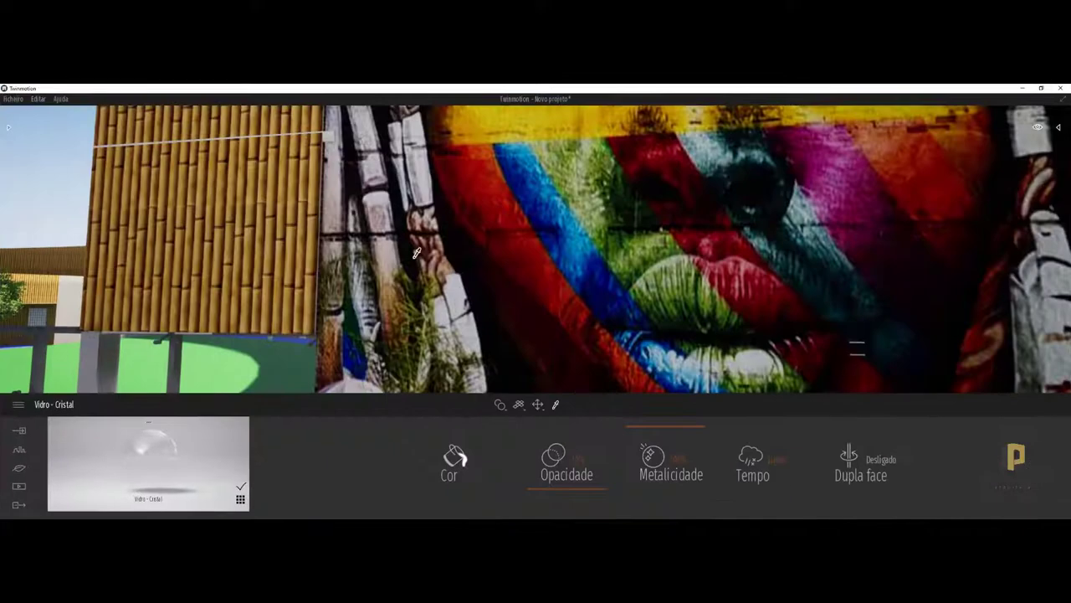
right_drag(425, 237, 251, 243)
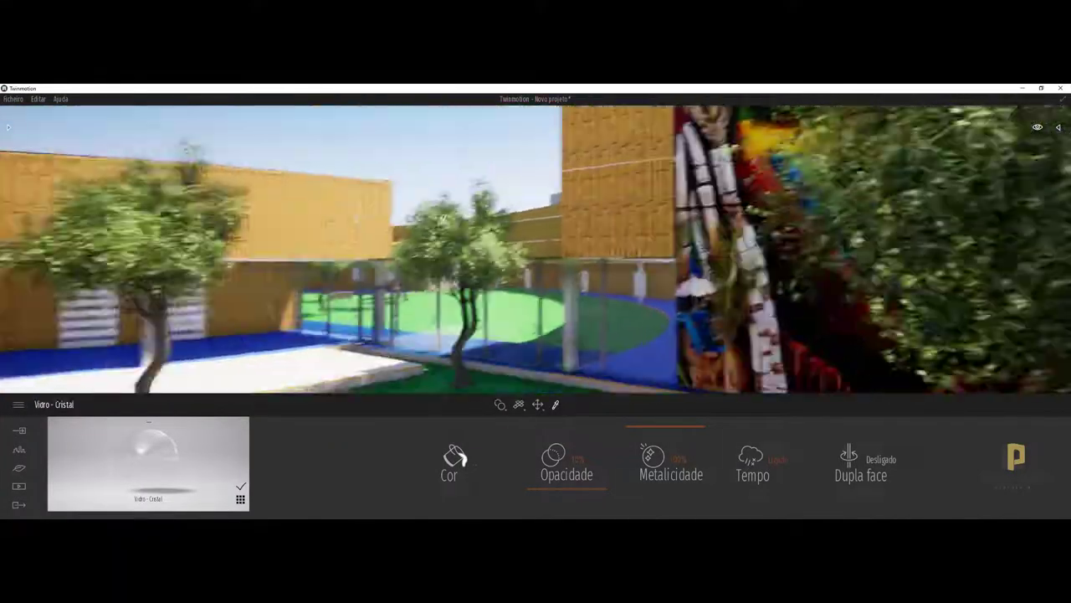
drag(442, 219, 442, 220)
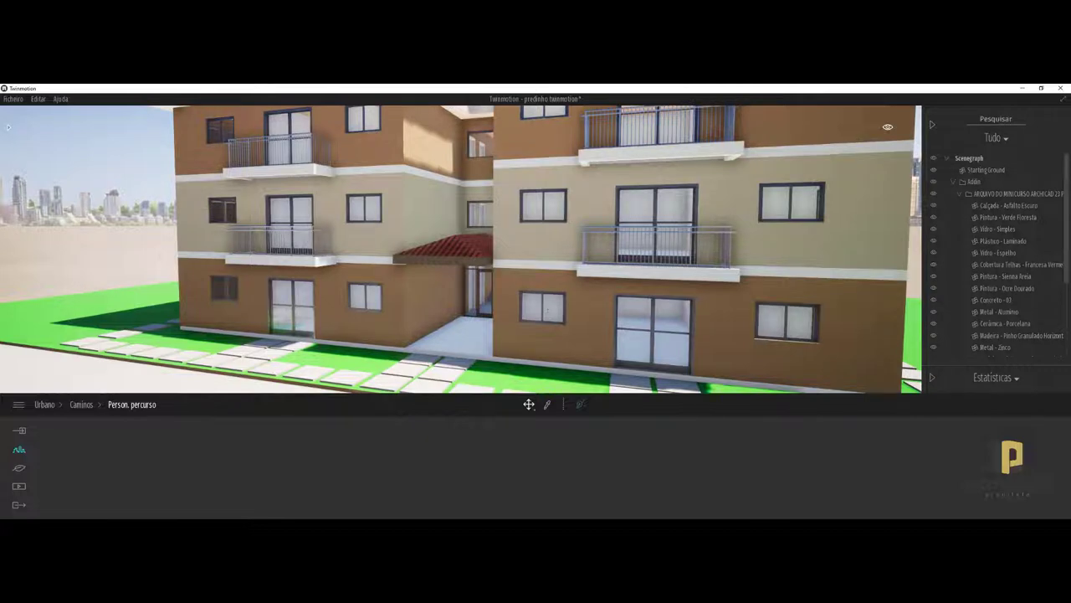
Tilt the view up at the apartment block and cancel a Guardar como dialog
right_drag(635, 285, 635, 310)
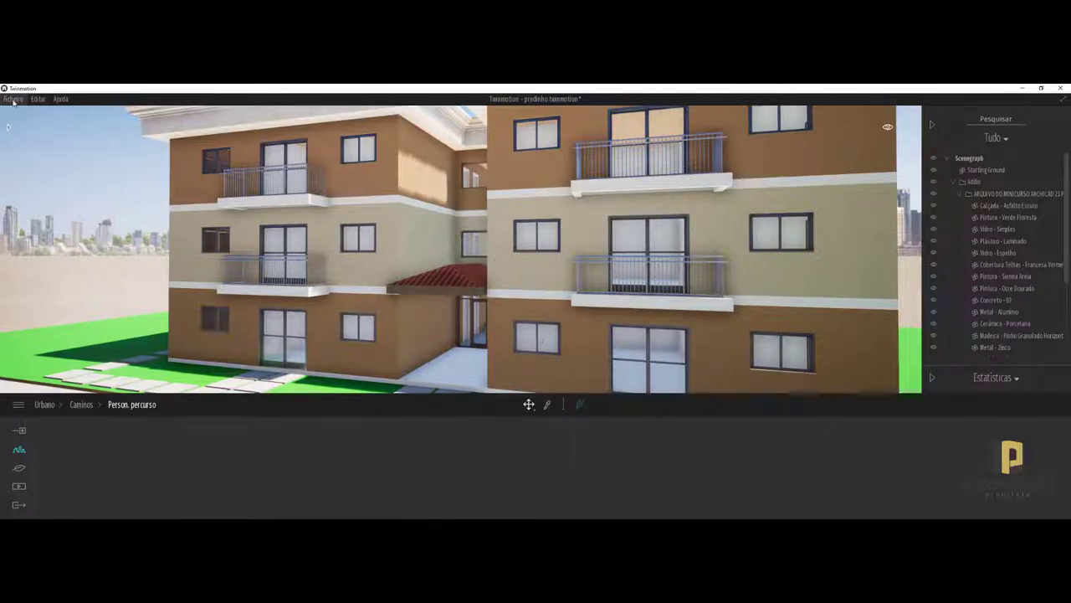
click(12, 99)
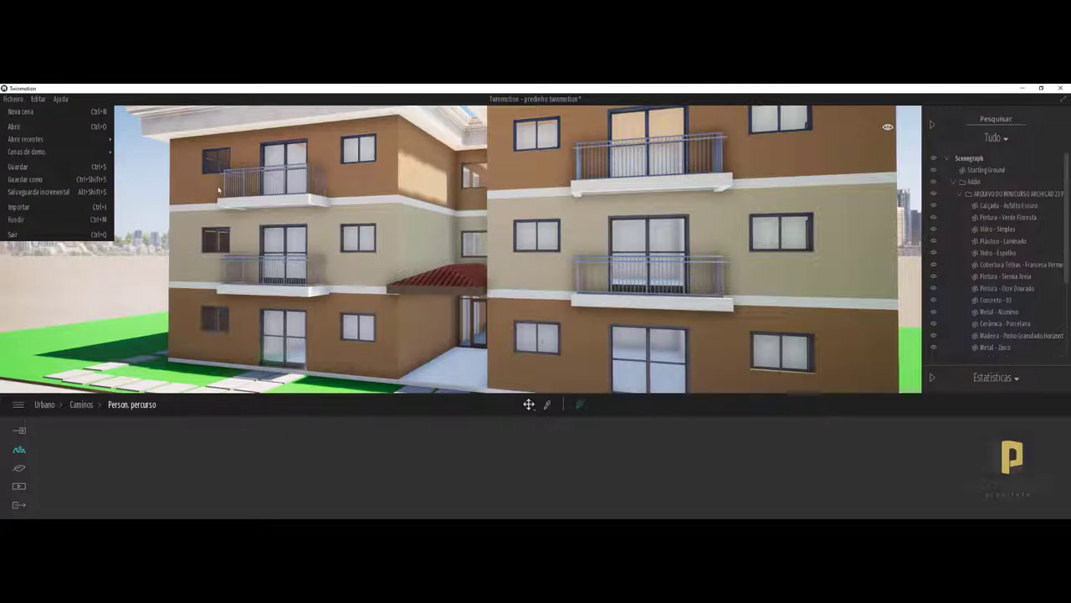
click(25, 179)
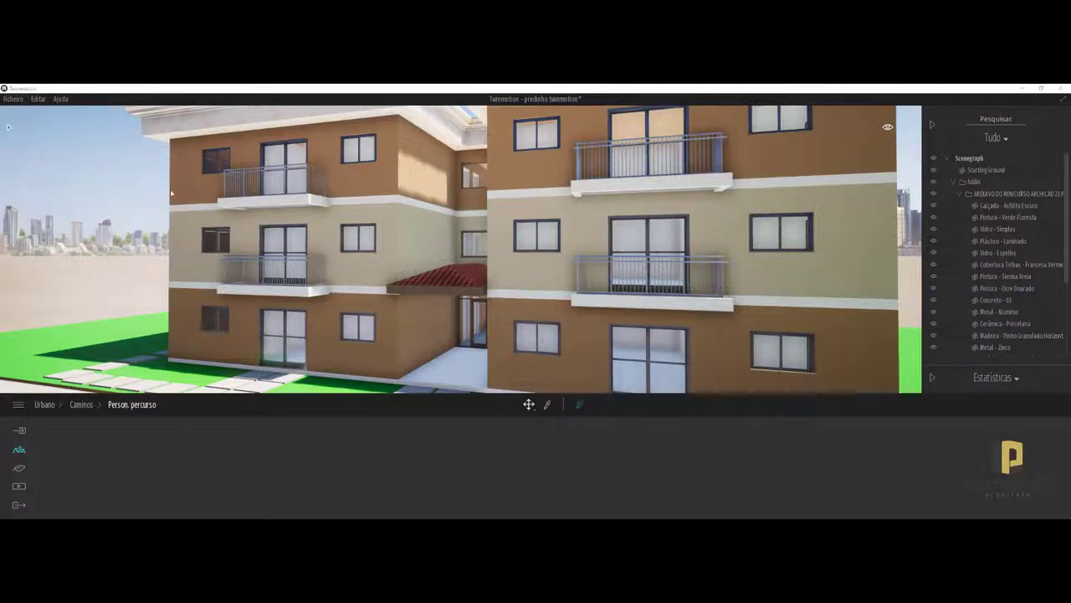
click(474, 304)
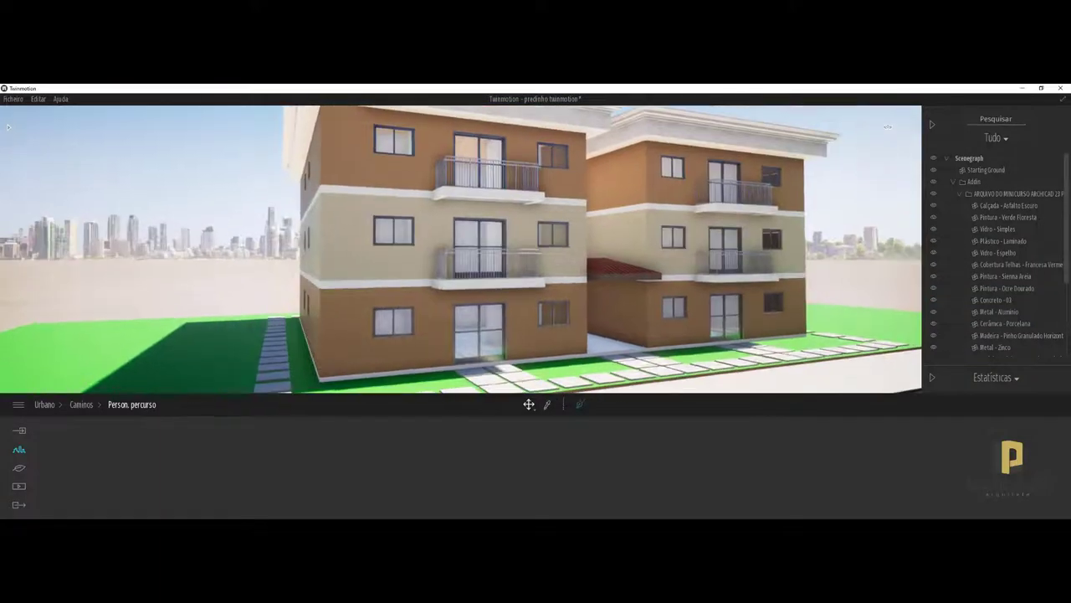
Create still Image 01 under Media > Imagem, sliding the camera to frame the building's front
click(18, 487)
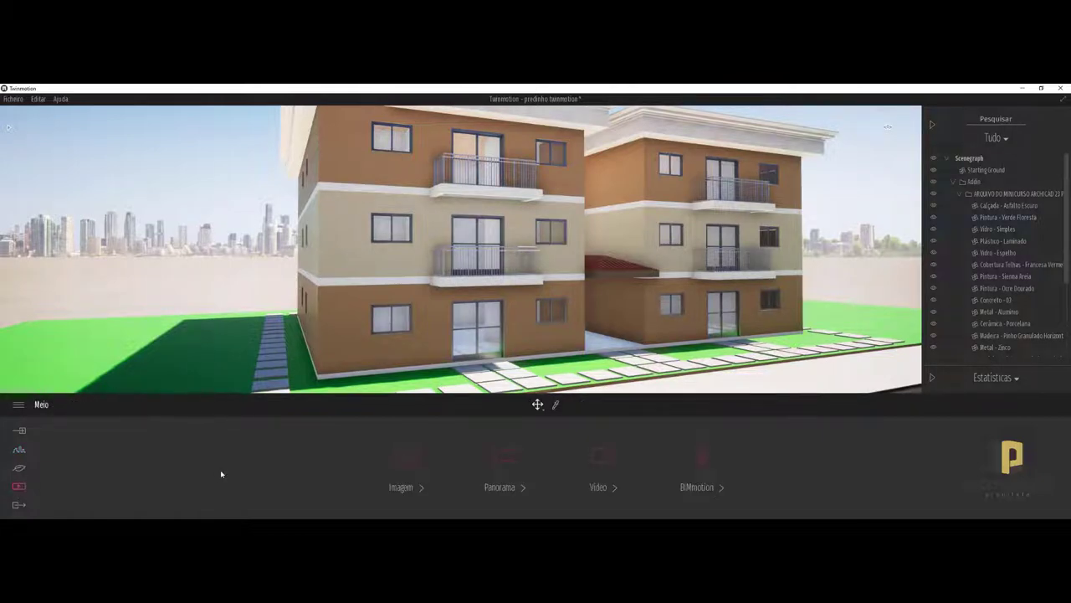
click(401, 461)
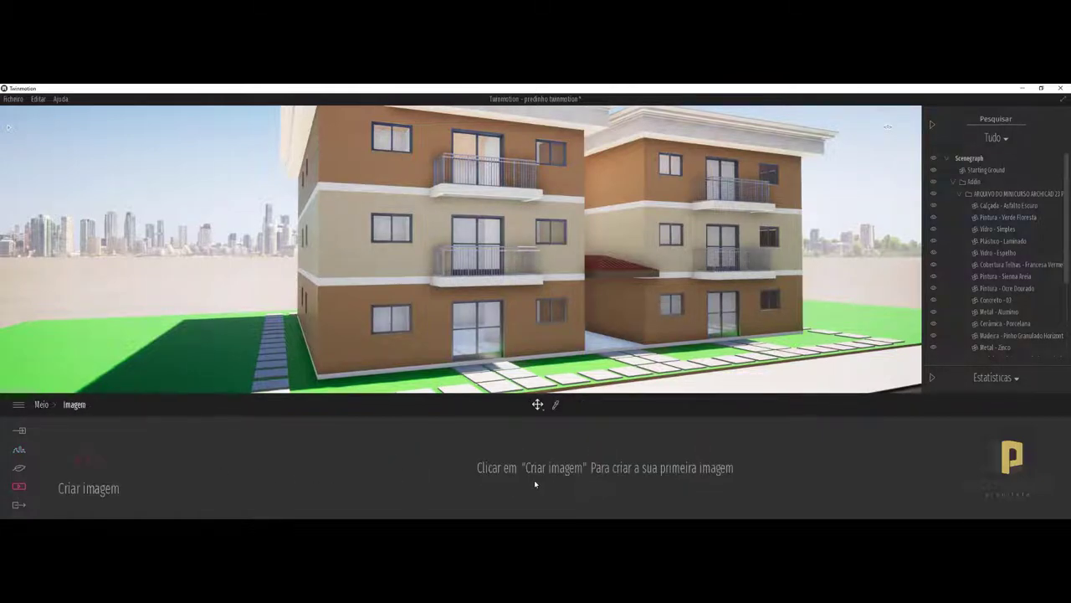
click(83, 466)
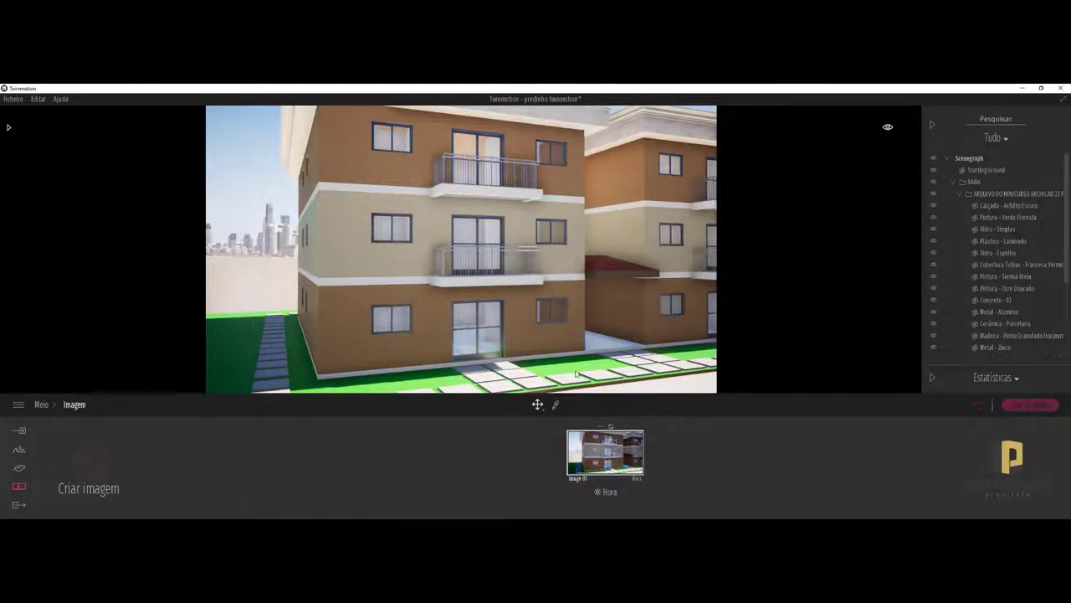
key(d)
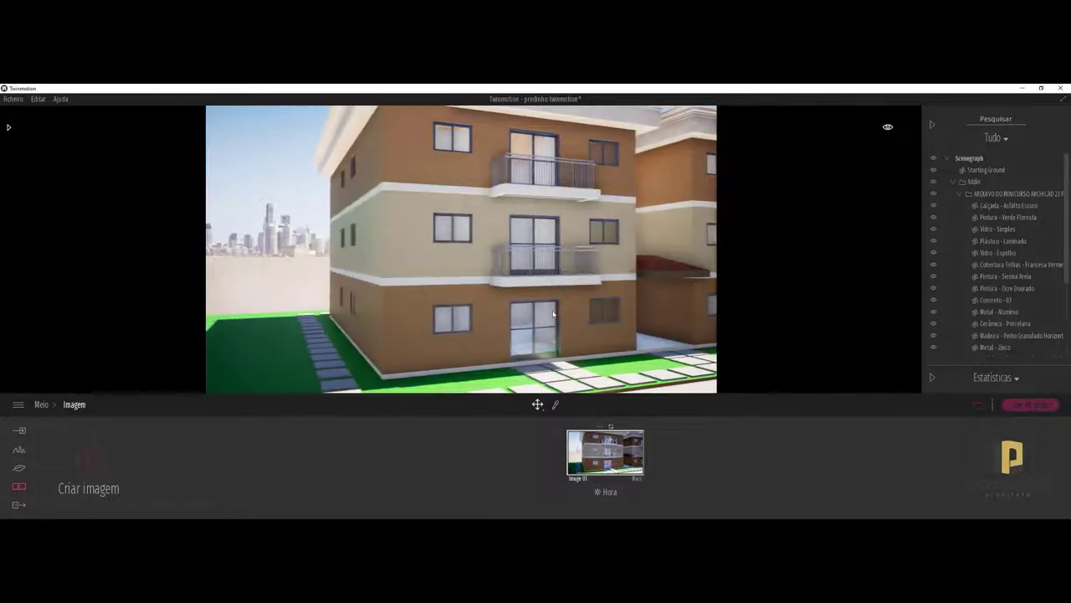
key(d)
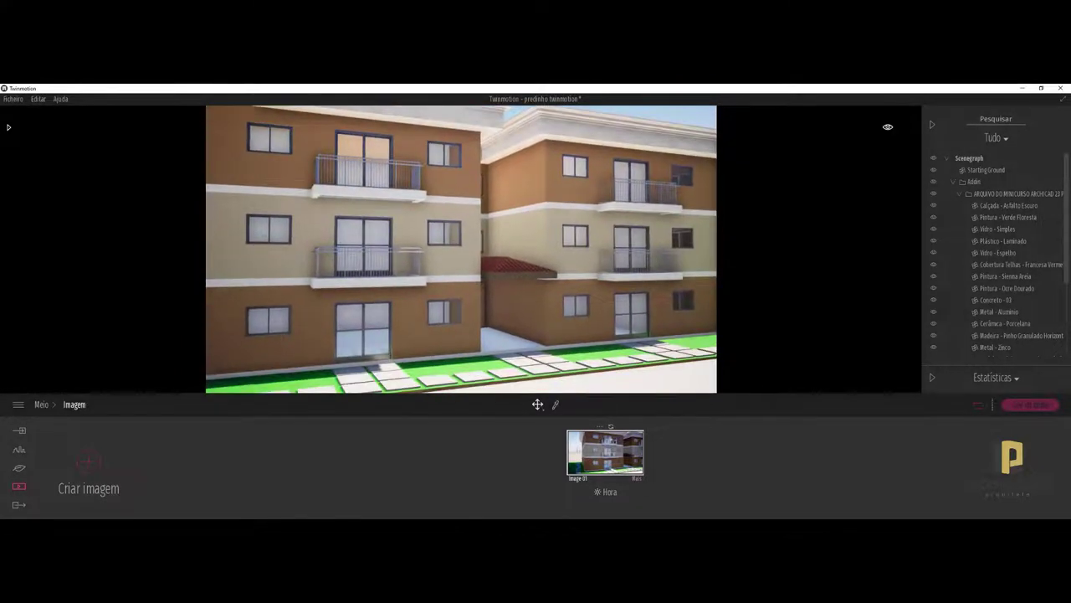
key(a)
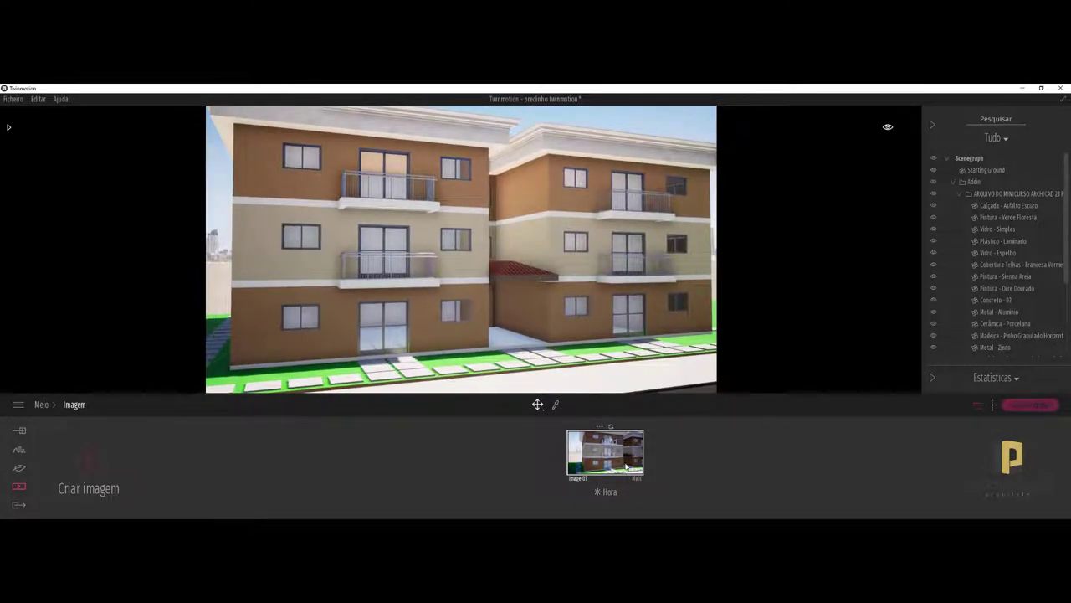
Turn on Perspetiva correction in Image 01's camera settings and lower the camera
click(634, 483)
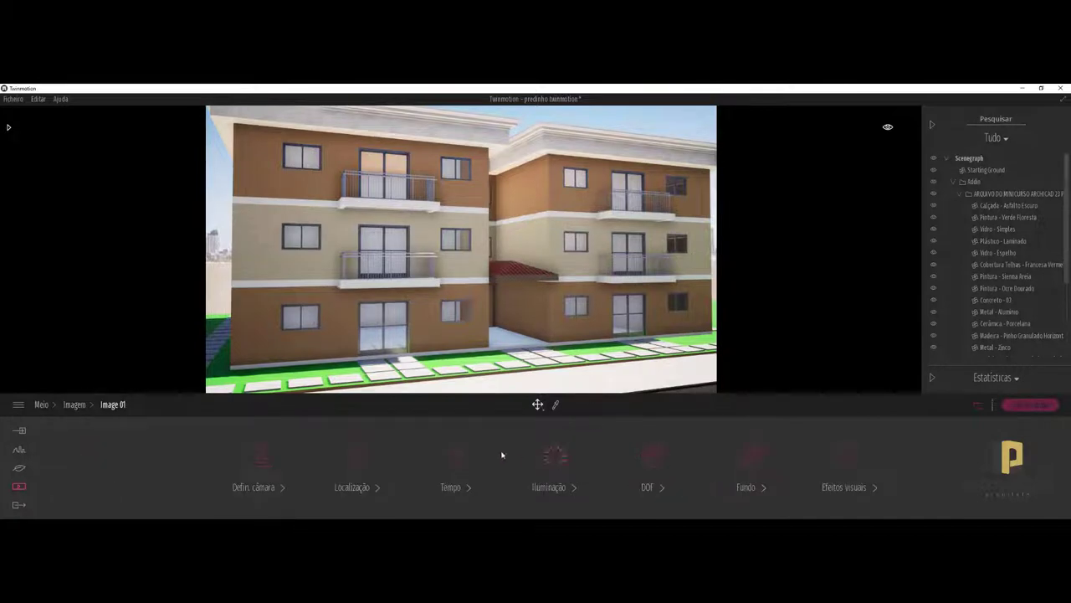
click(259, 456)
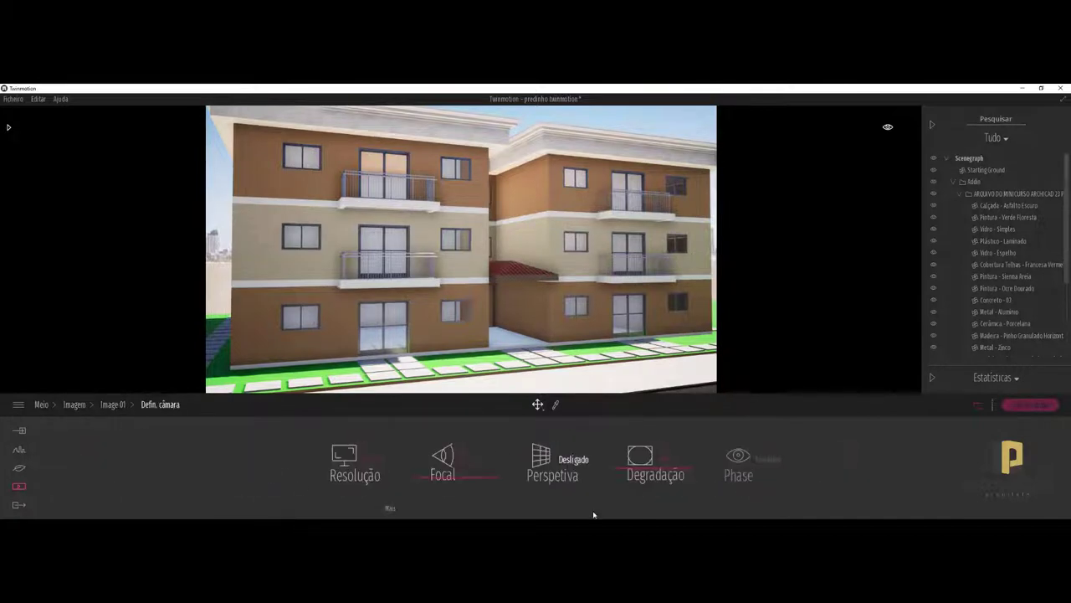
click(569, 462)
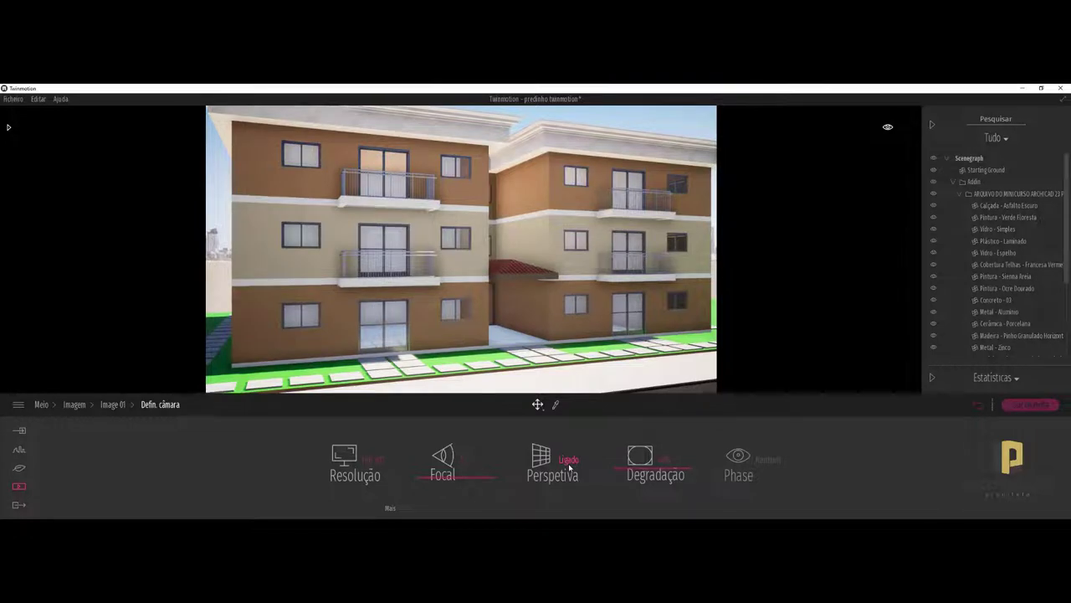
drag(550, 278, 551, 335)
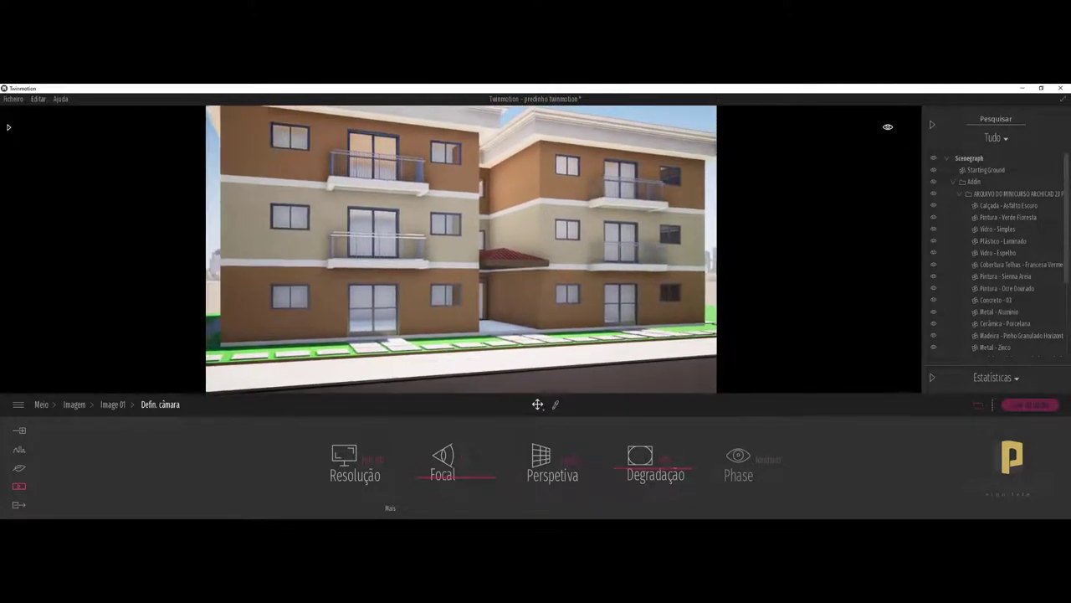
Widen the Focal setting and turn the camera to frame both buildings from the left
click(472, 472)
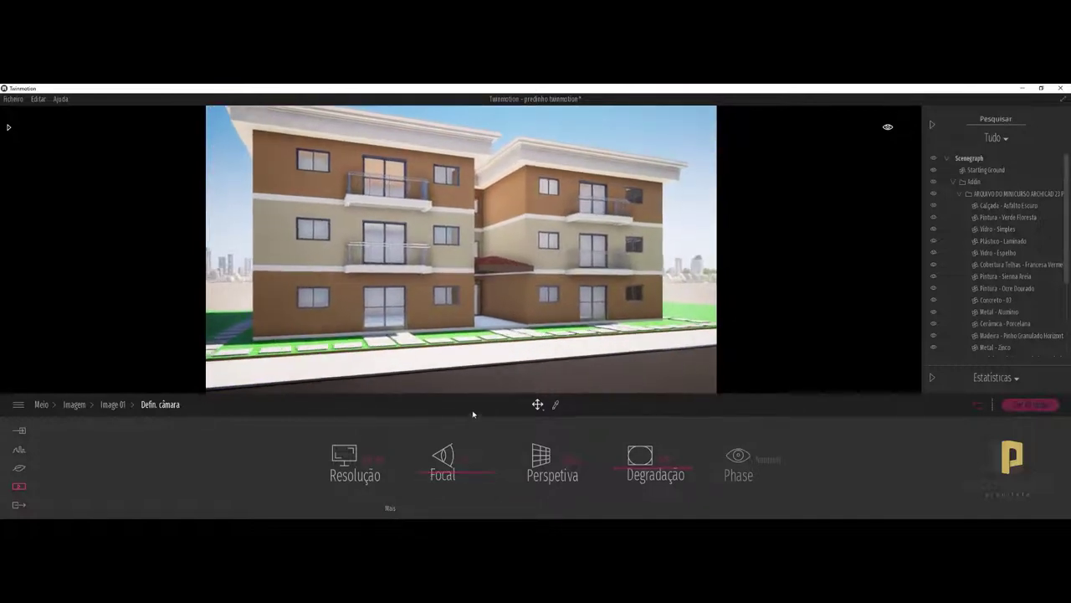
drag(470, 390, 470, 378)
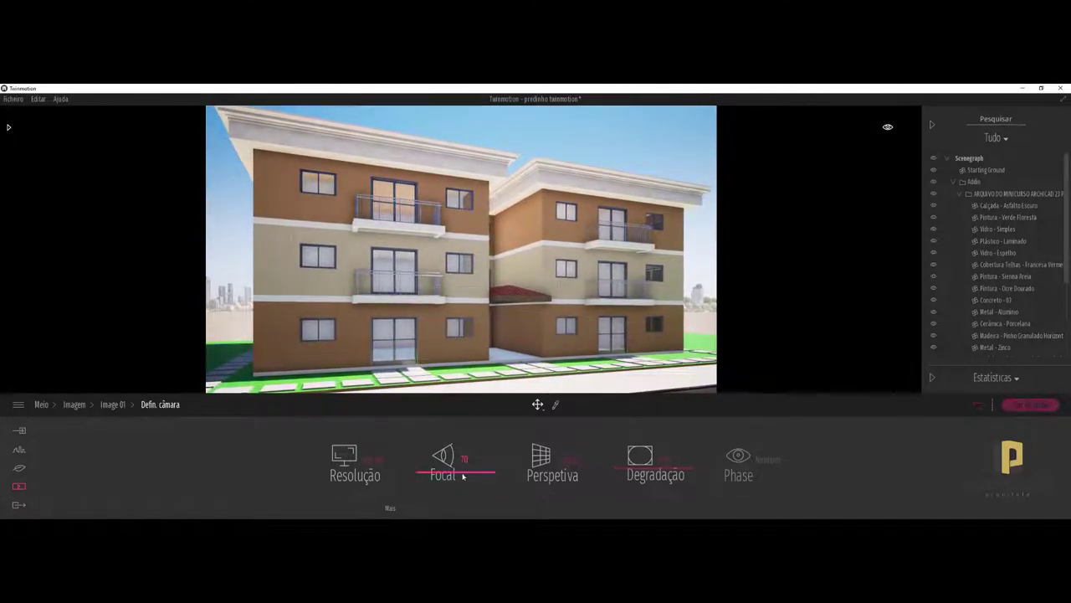
drag(463, 476, 463, 469)
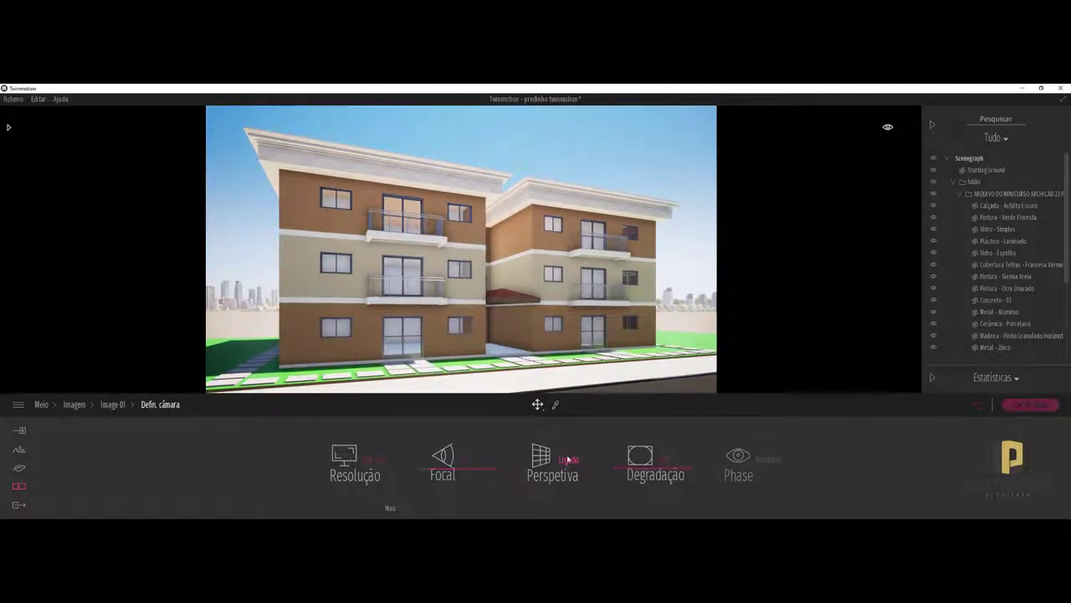
drag(543, 321, 636, 321)
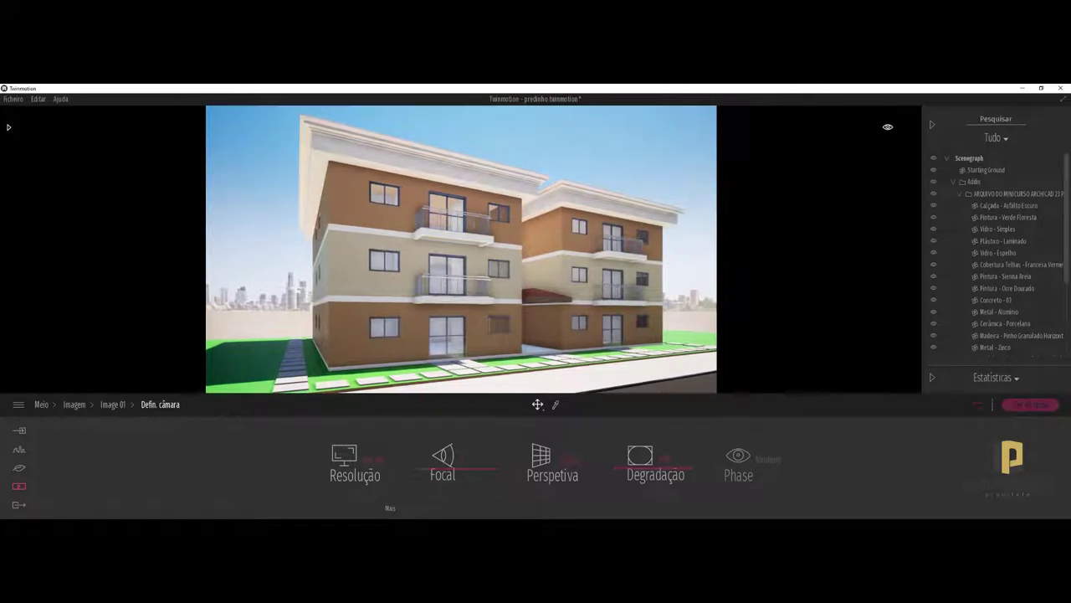
drag(637, 321, 661, 321)
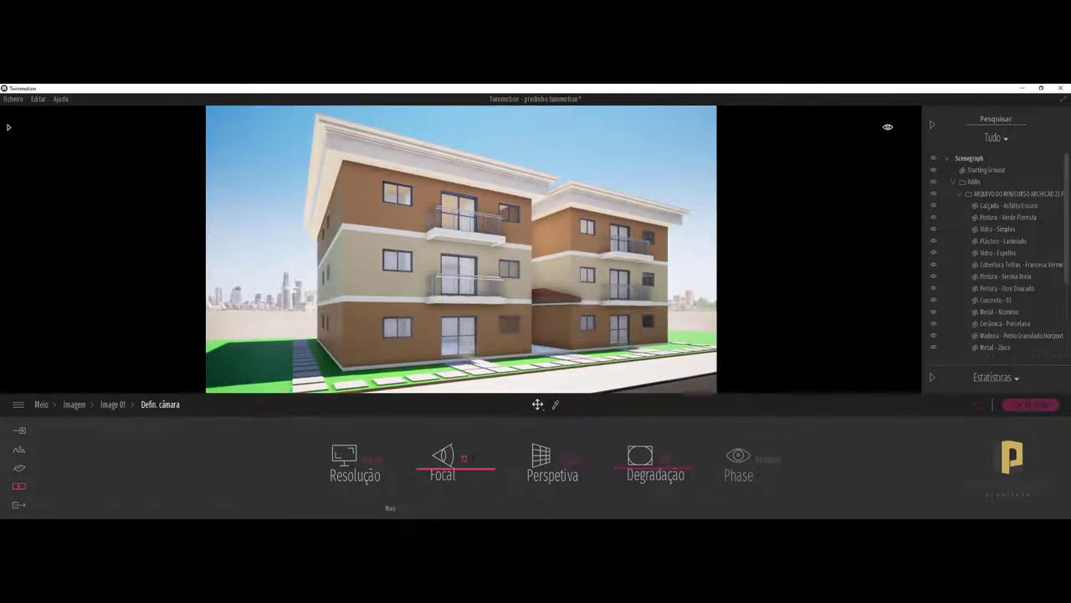
Refresh the Image 01 thumbnail and shift its time of day to about 16:00
click(114, 404)
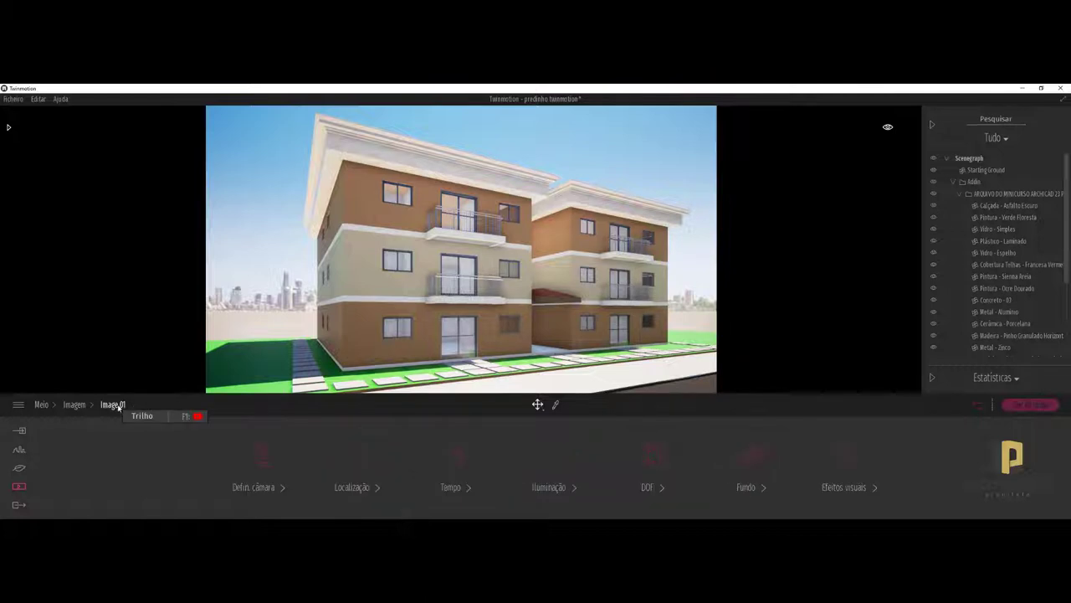
click(74, 405)
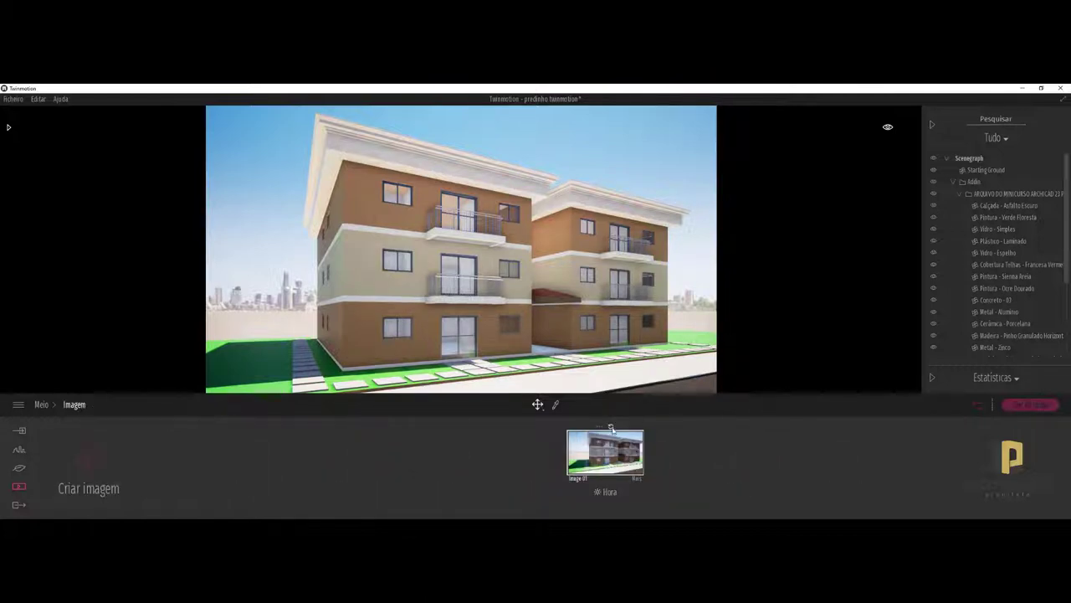
click(610, 427)
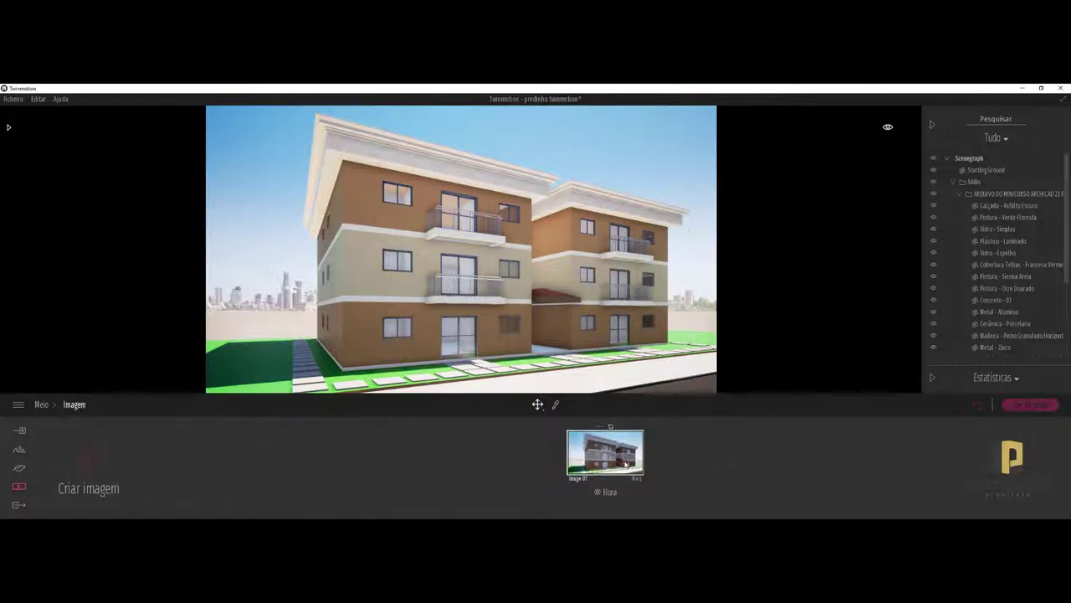
click(610, 493)
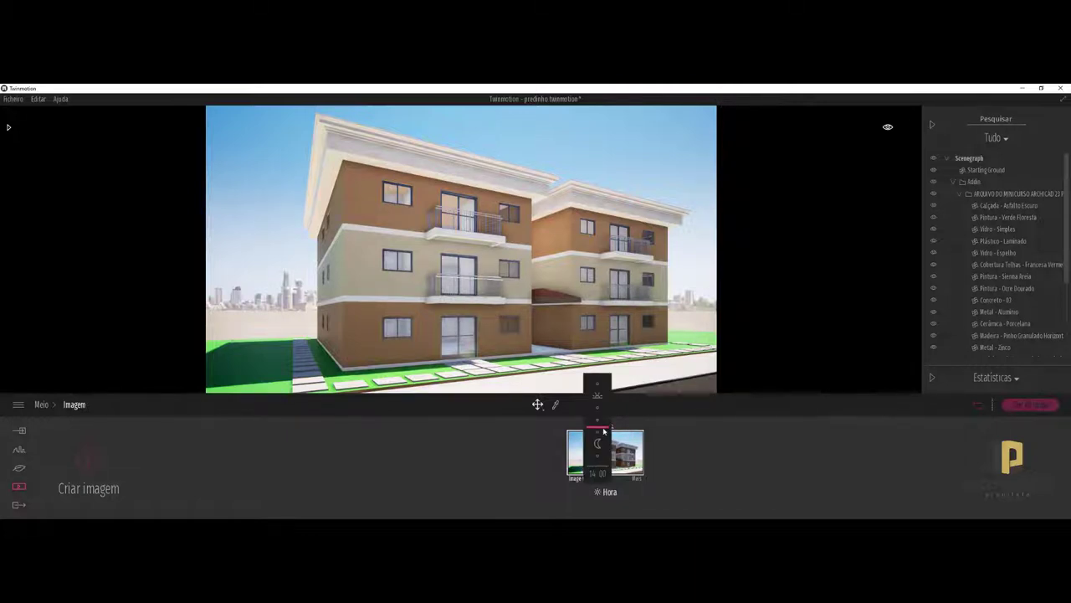
mouse_move(604, 430)
mouse_down()
mouse_move(594, 455)
mouse_move(592, 435)
mouse_up()
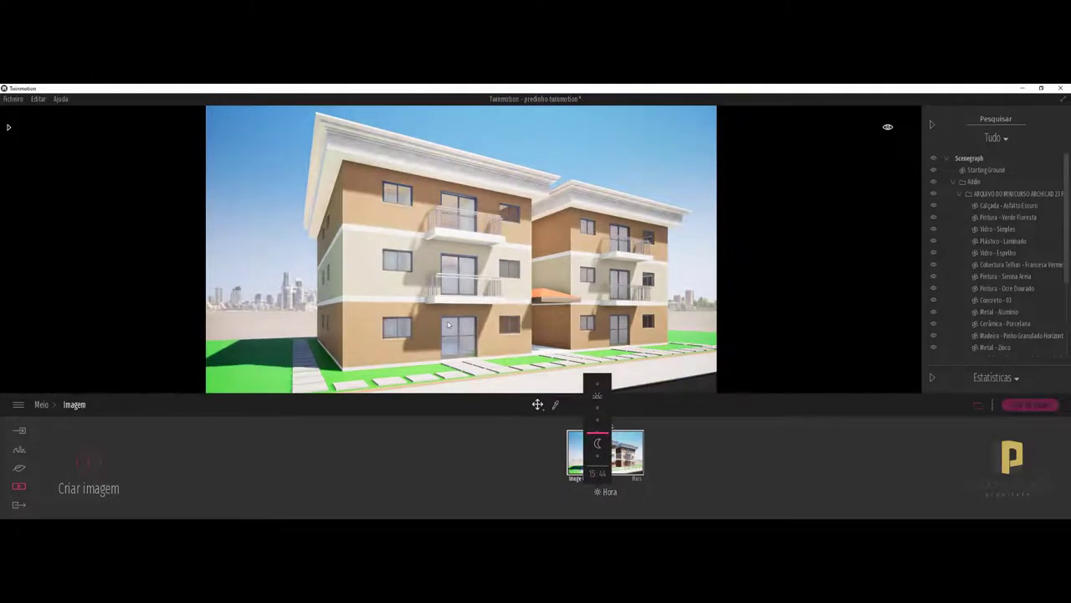
drag(599, 434, 598, 436)
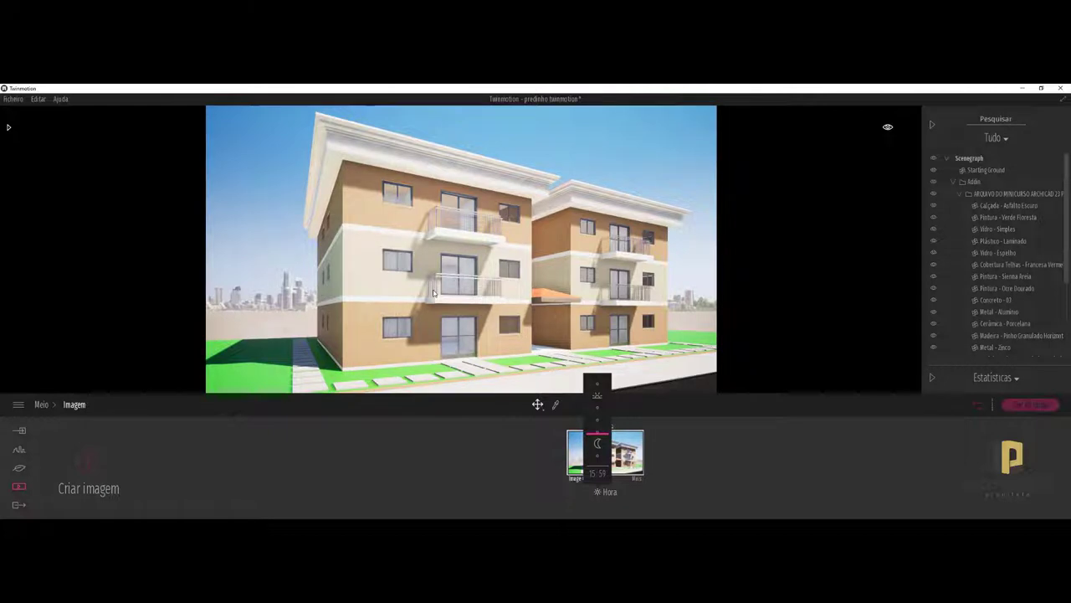
click(701, 443)
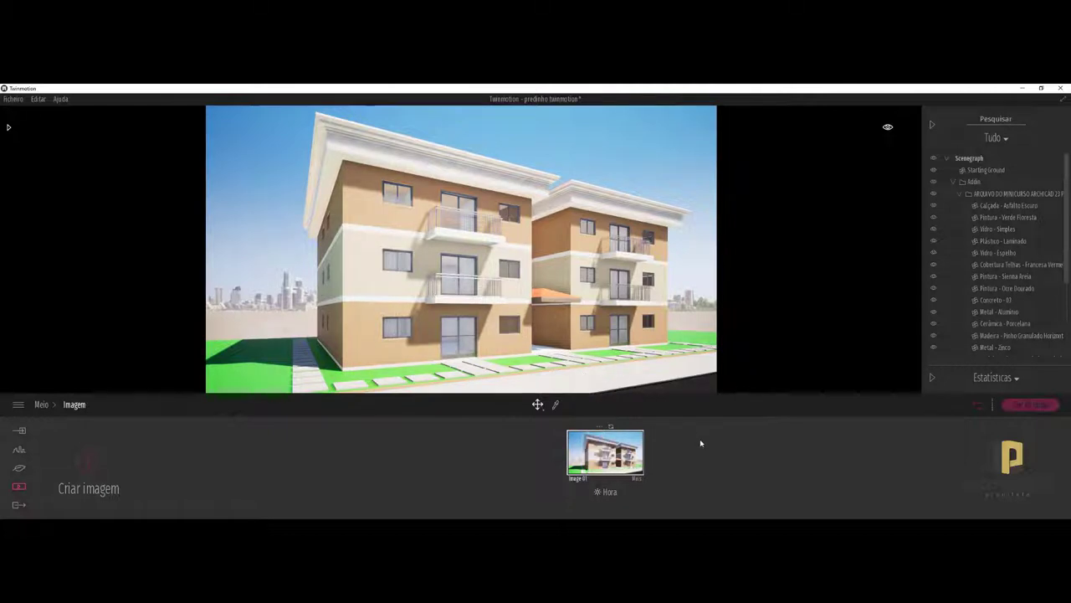
Set Image 01's map location on Brazil's southeastern coast
click(634, 479)
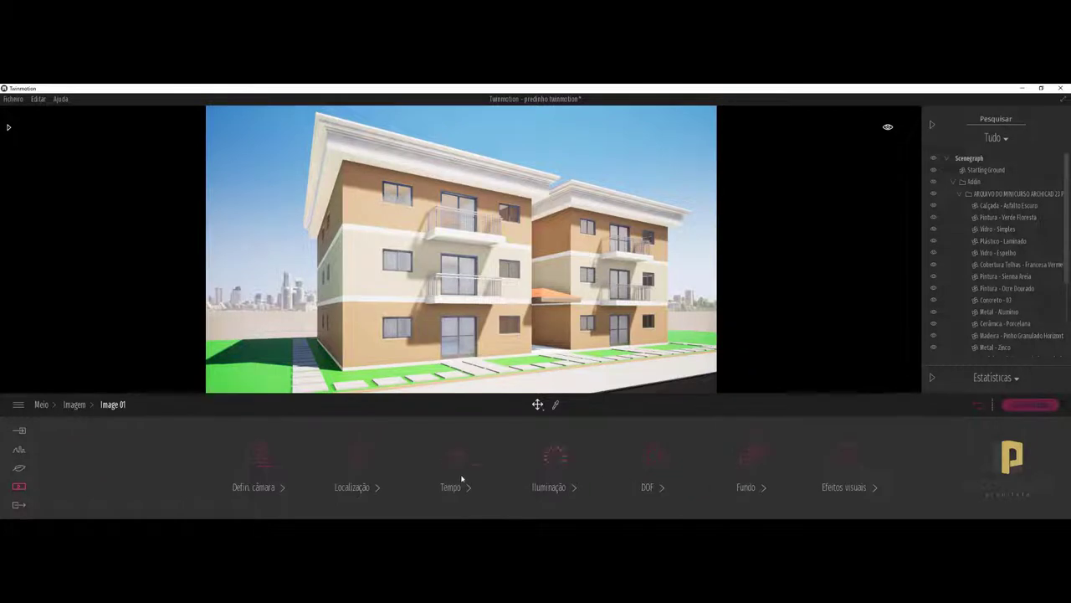
click(360, 471)
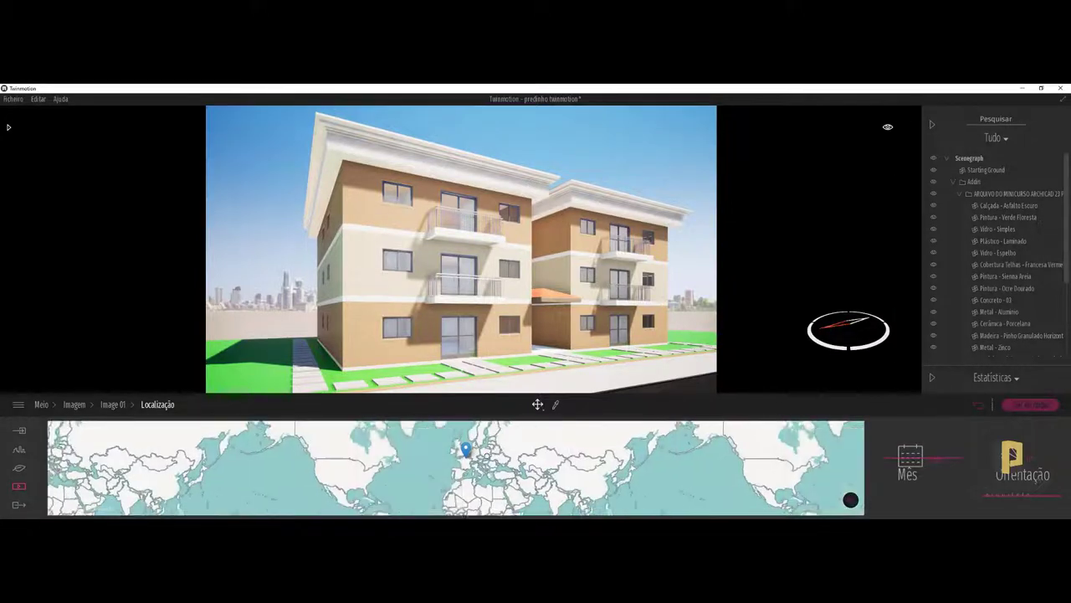
drag(402, 510, 452, 476)
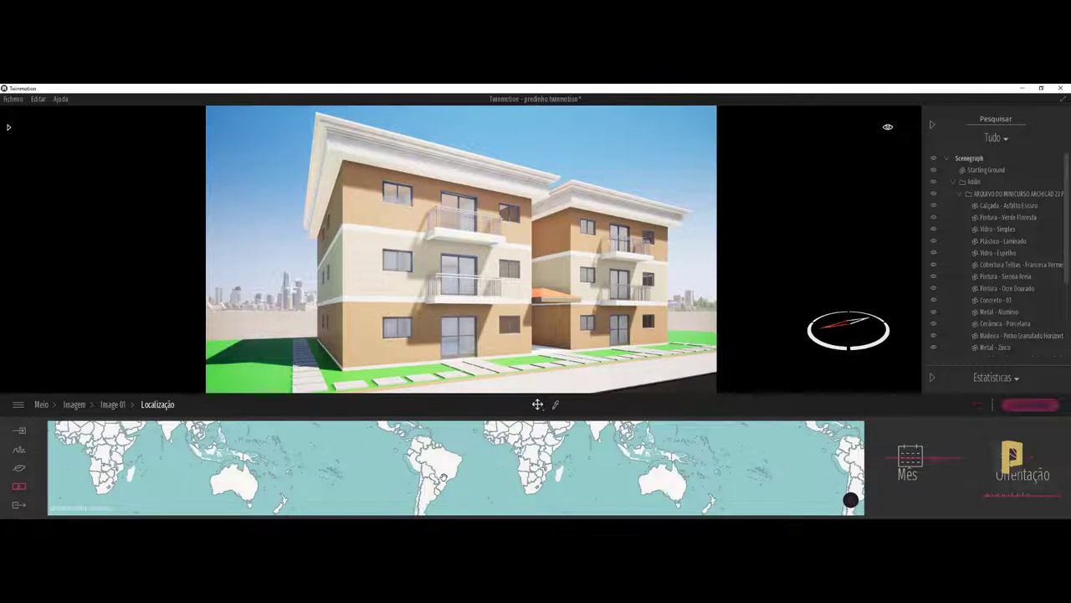
click(450, 475)
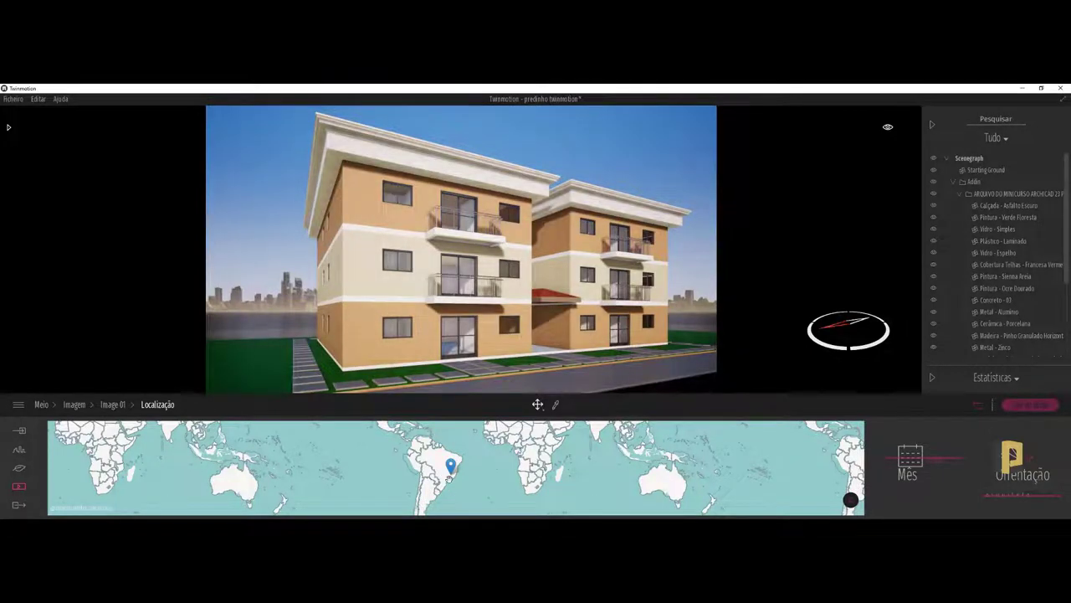
scroll(456, 491, up, 5)
scroll(452, 482, down, 2)
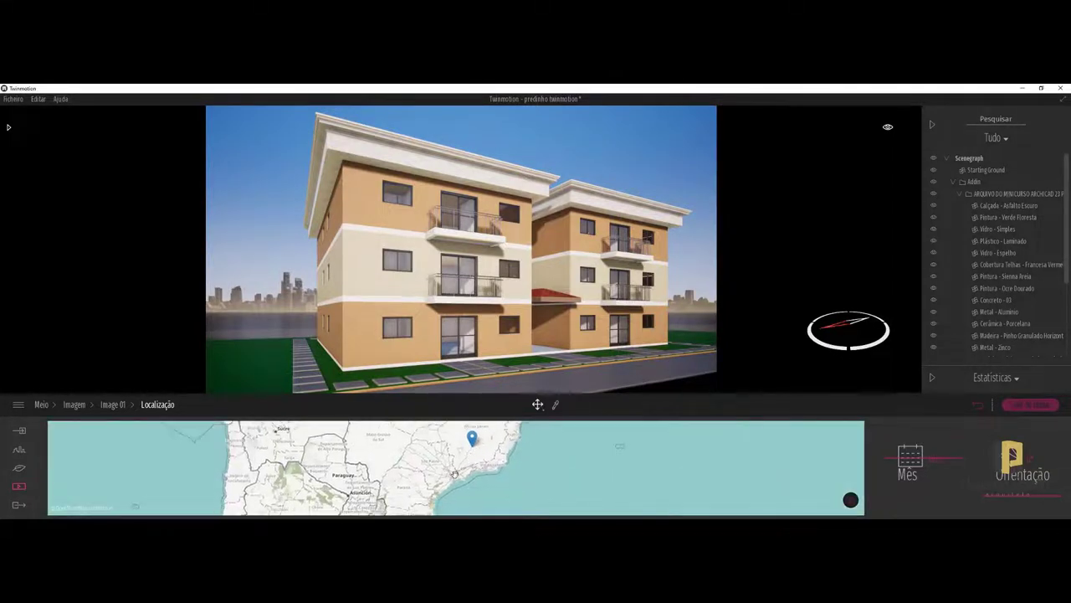
click(449, 473)
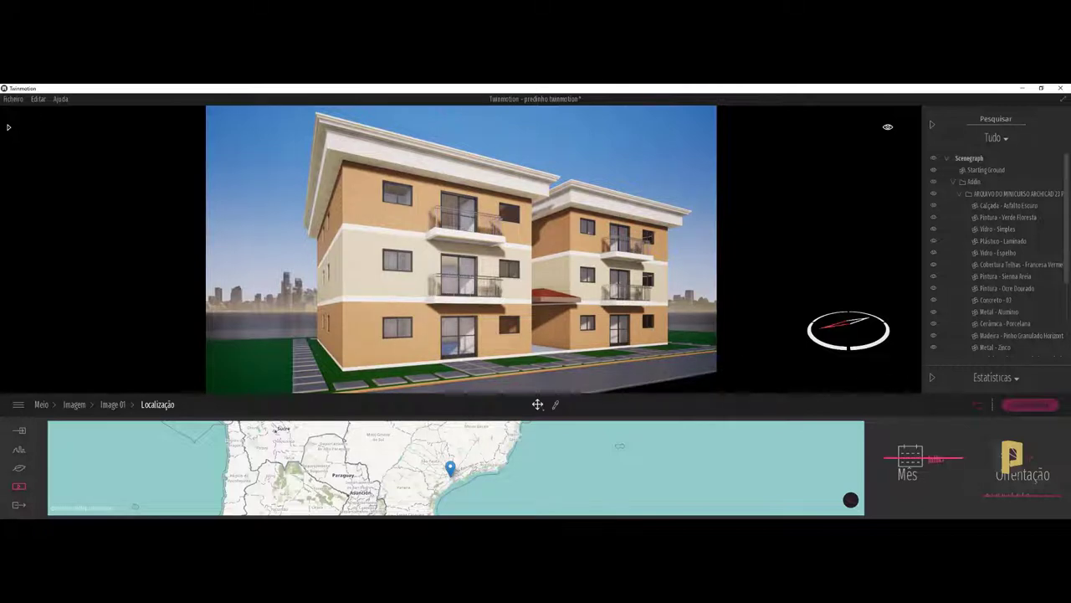
Adjust the site's north orientation and month to change Image 01's sunlight
drag(1016, 464, 1056, 465)
mouse_move(942, 460)
mouse_down()
mouse_move(936, 413)
mouse_move(932, 426)
mouse_up()
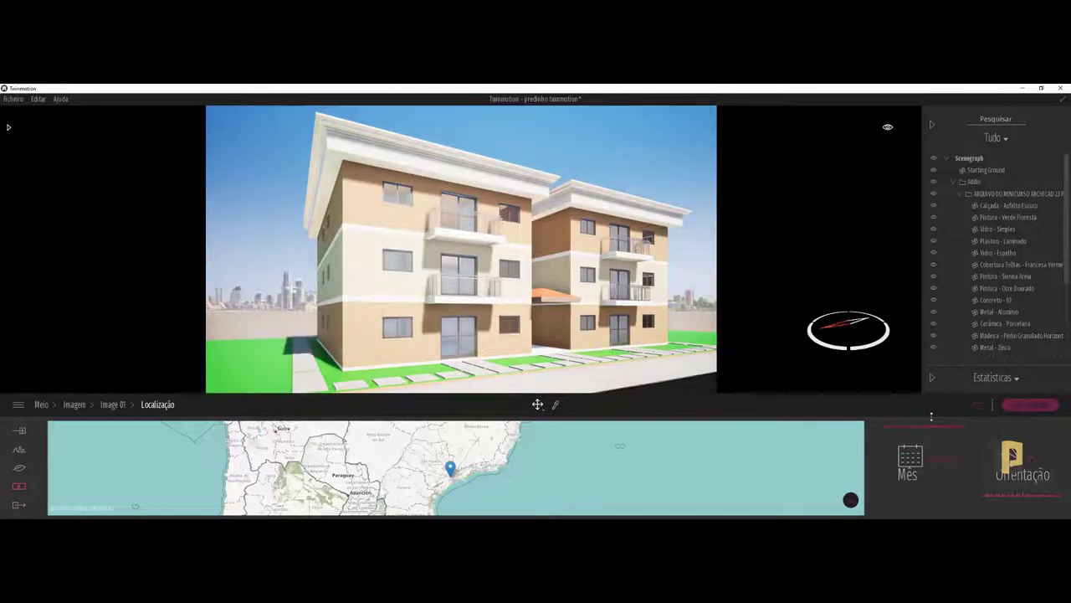
drag(1029, 499, 1023, 484)
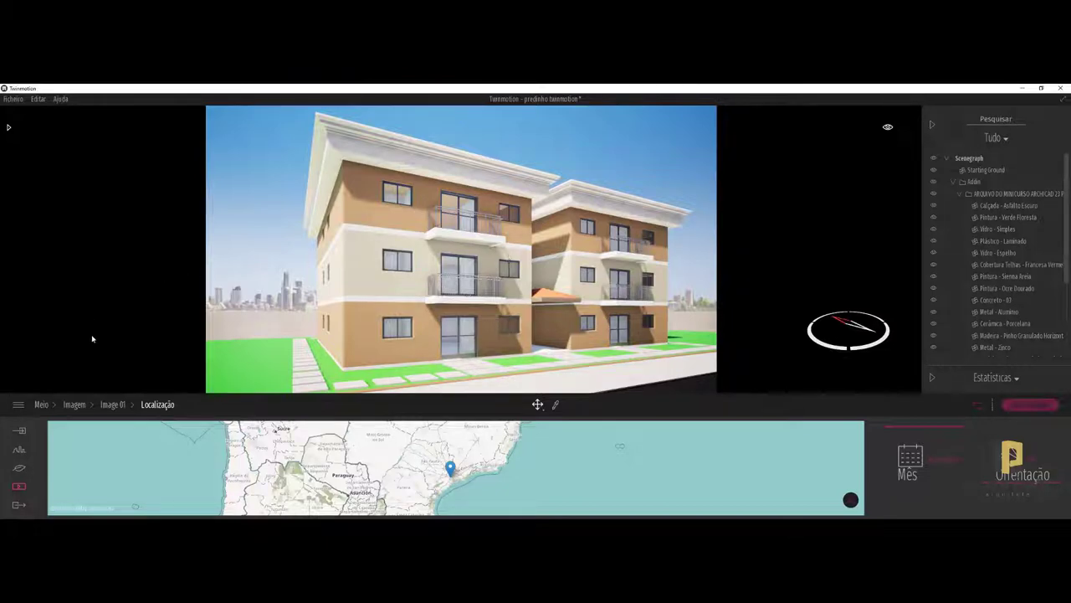
click(74, 404)
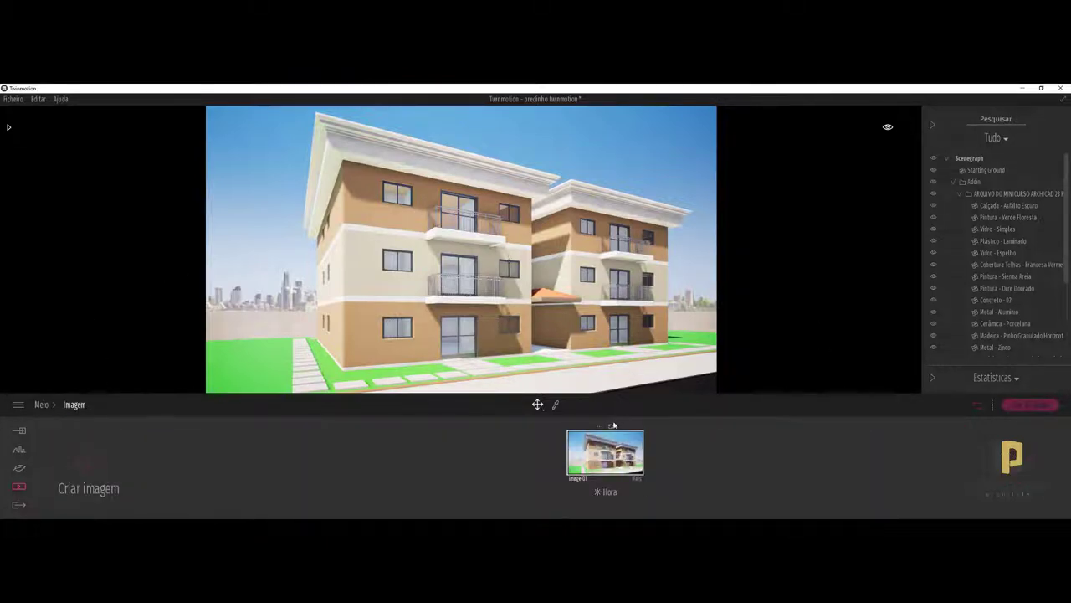
Move Image 01's weather marker to sunny with scattered white clouds
click(638, 480)
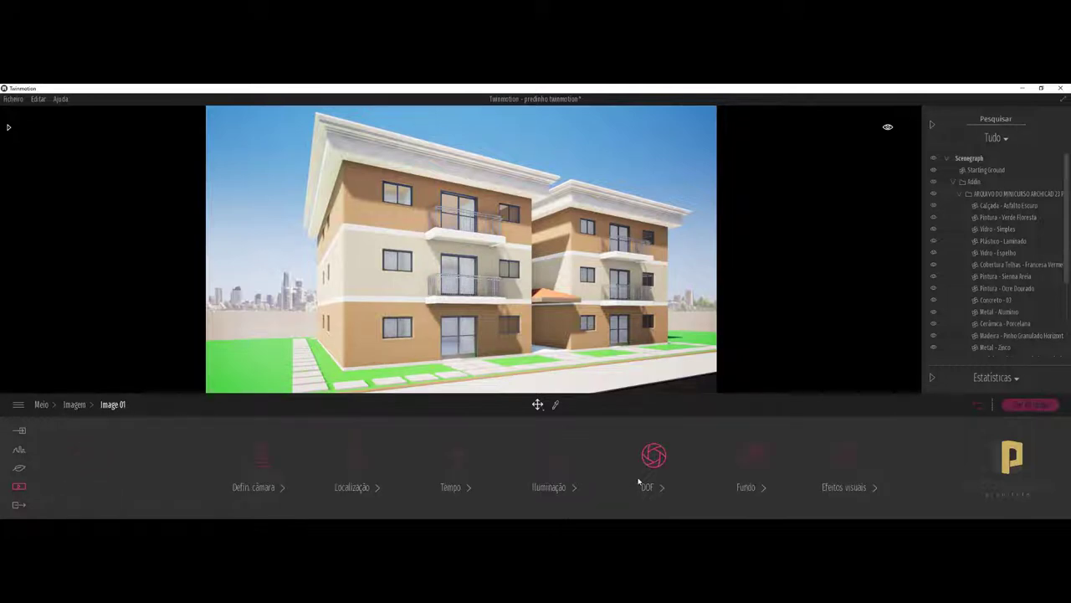
click(441, 460)
click(65, 445)
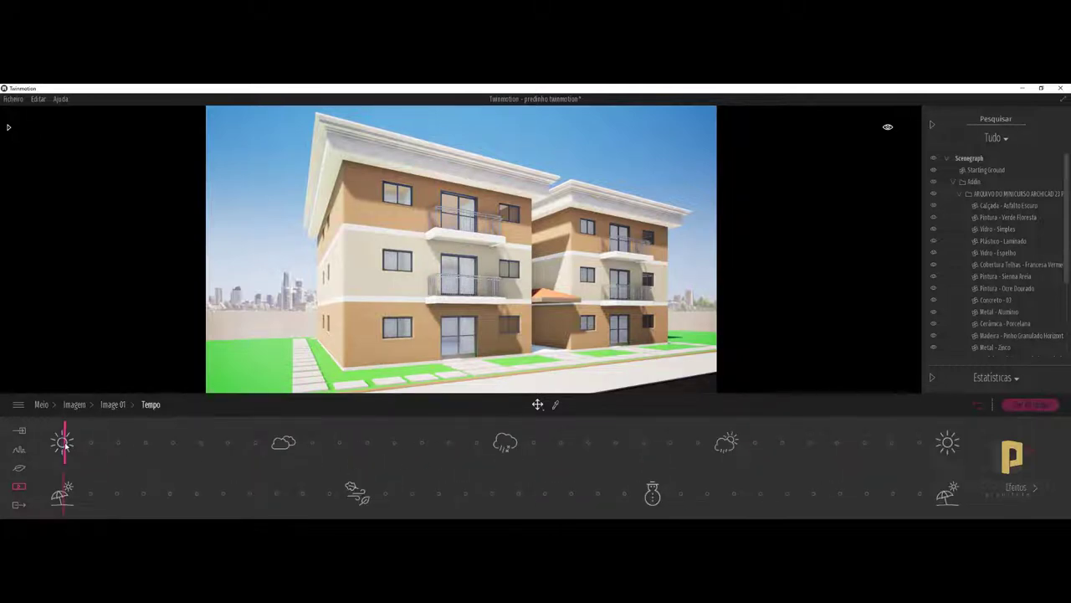
drag(65, 446, 509, 474)
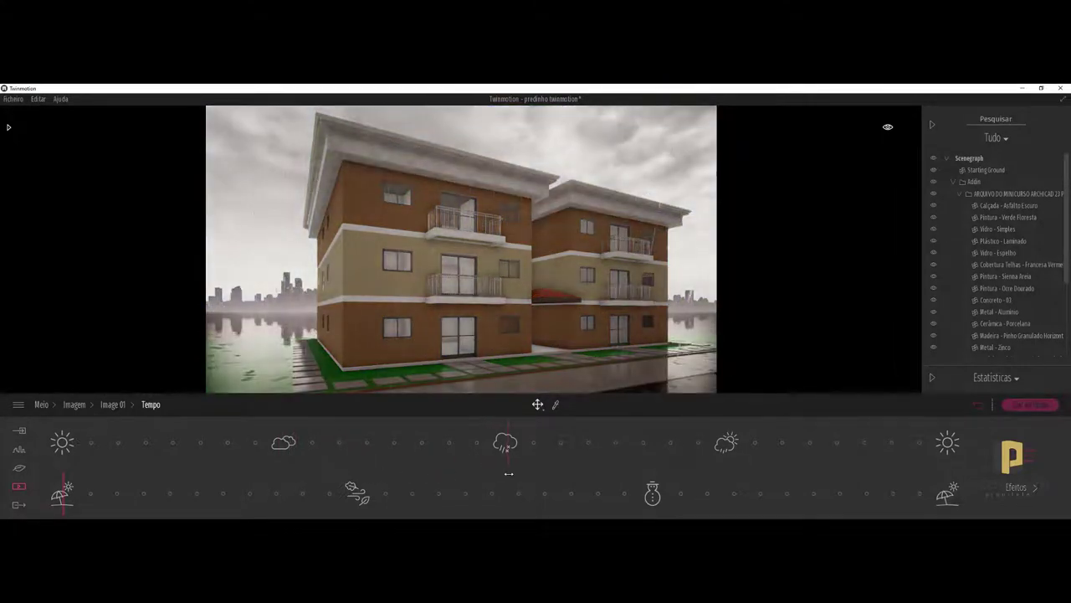
mouse_move(509, 473)
mouse_down()
mouse_move(975, 462)
mouse_move(127, 454)
mouse_move(157, 452)
mouse_up()
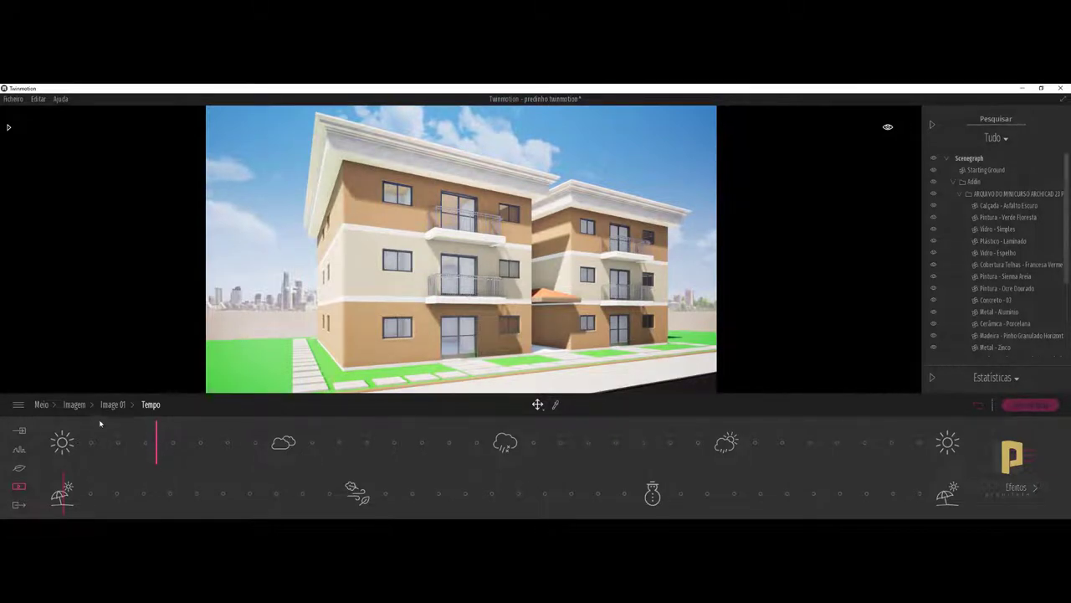
click(75, 404)
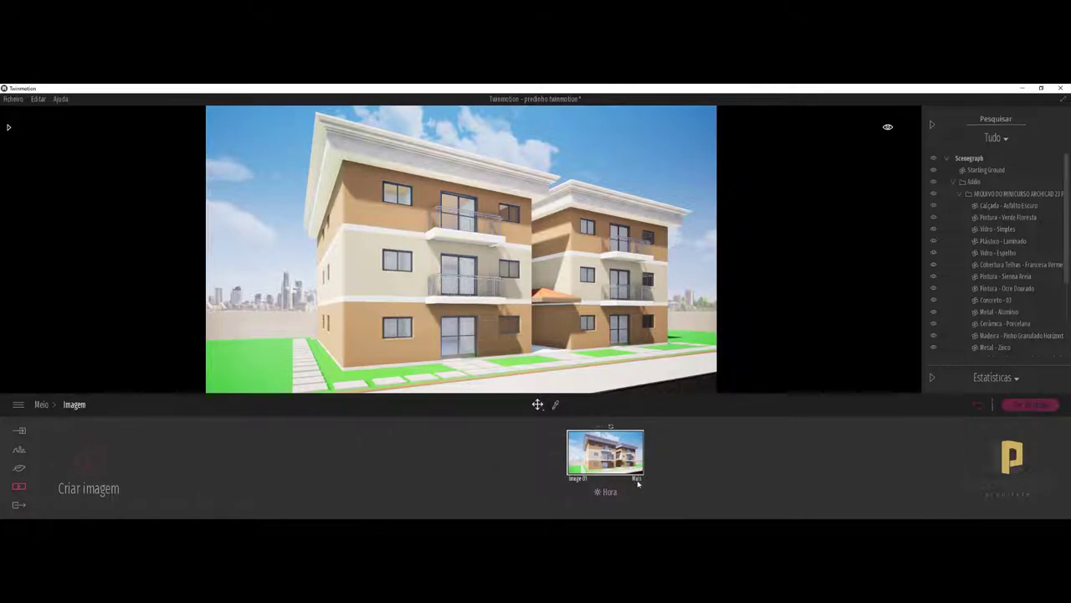
Duplicate Image 01 and swing the copy's camera to face the building front
click(635, 476)
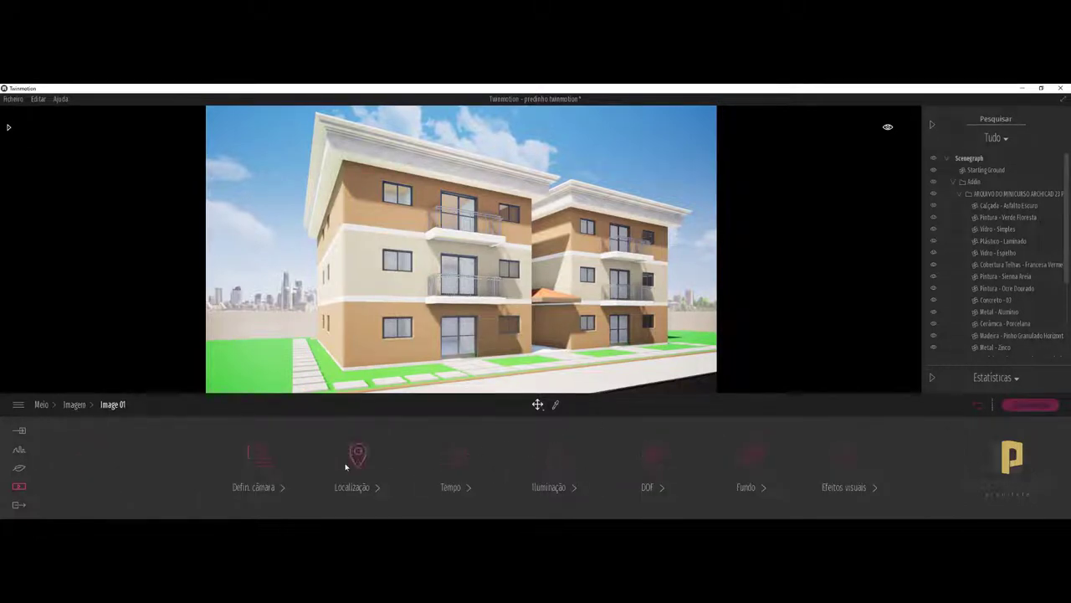
click(73, 406)
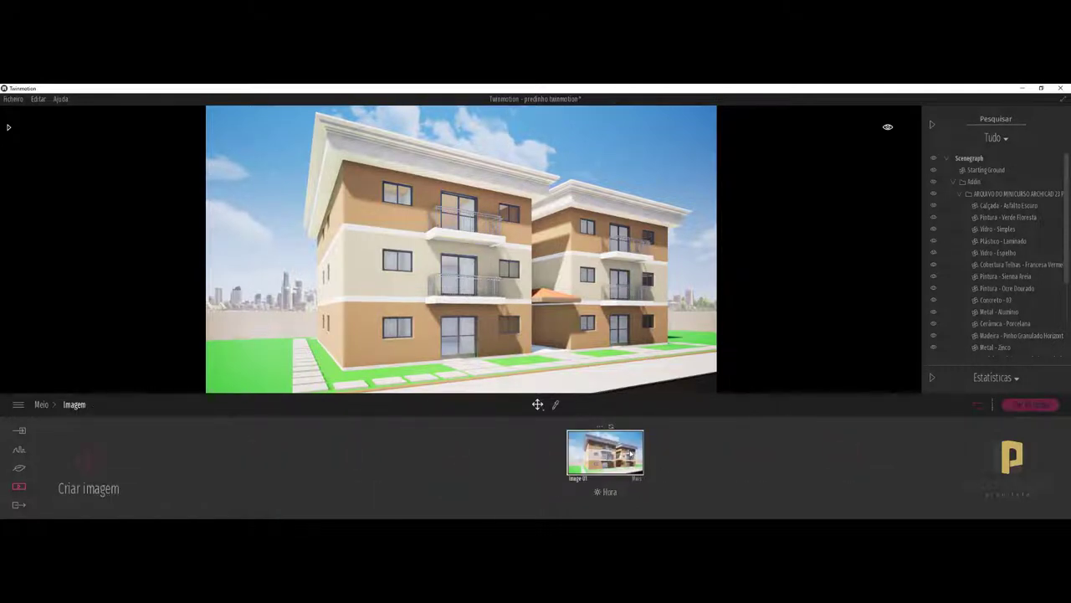
click(601, 430)
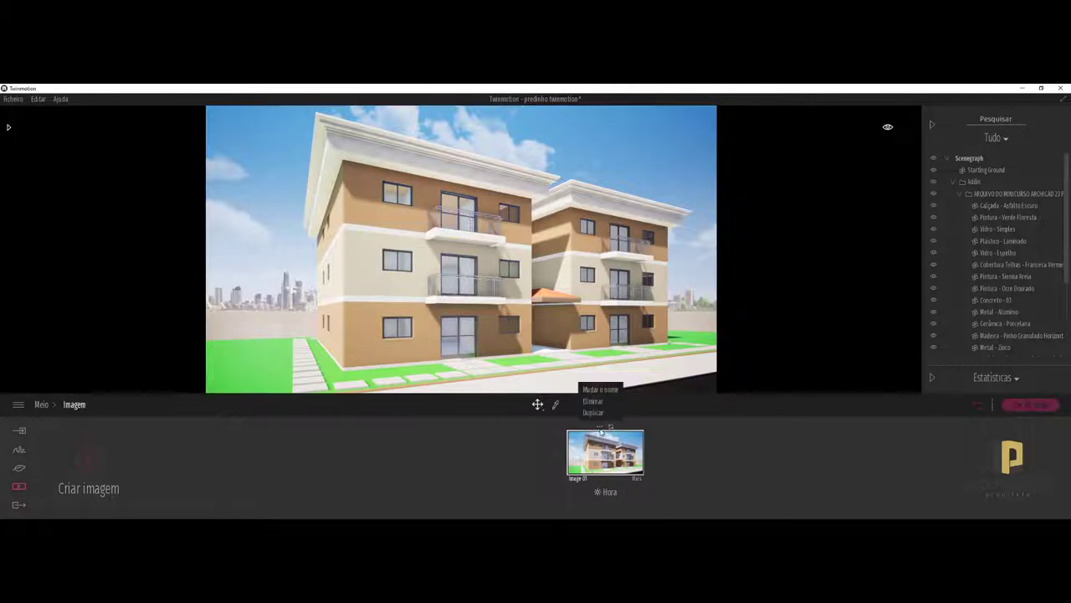
click(598, 412)
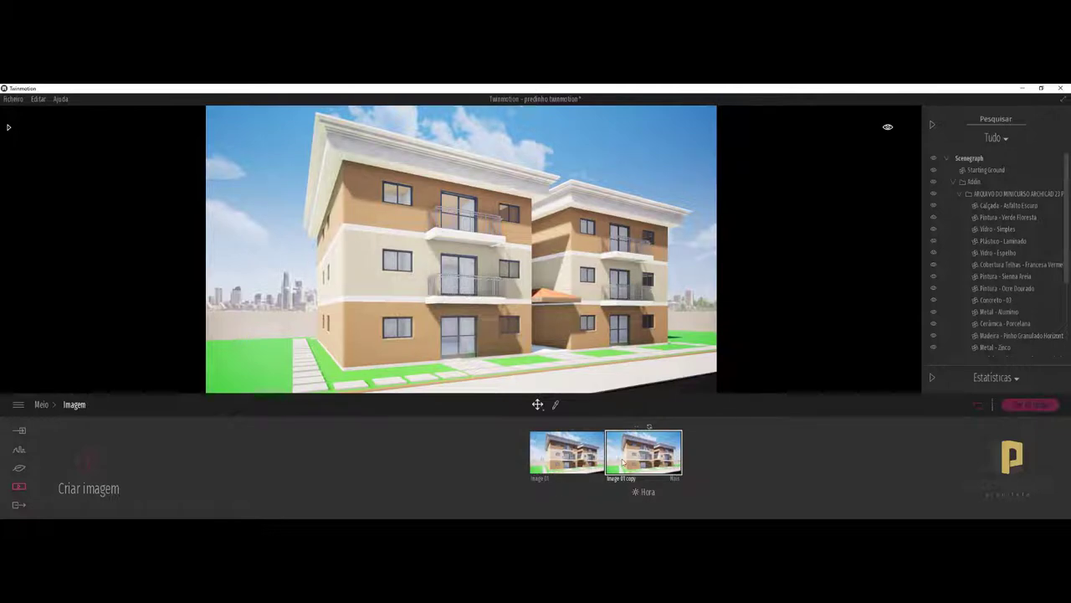
drag(460, 252, 528, 251)
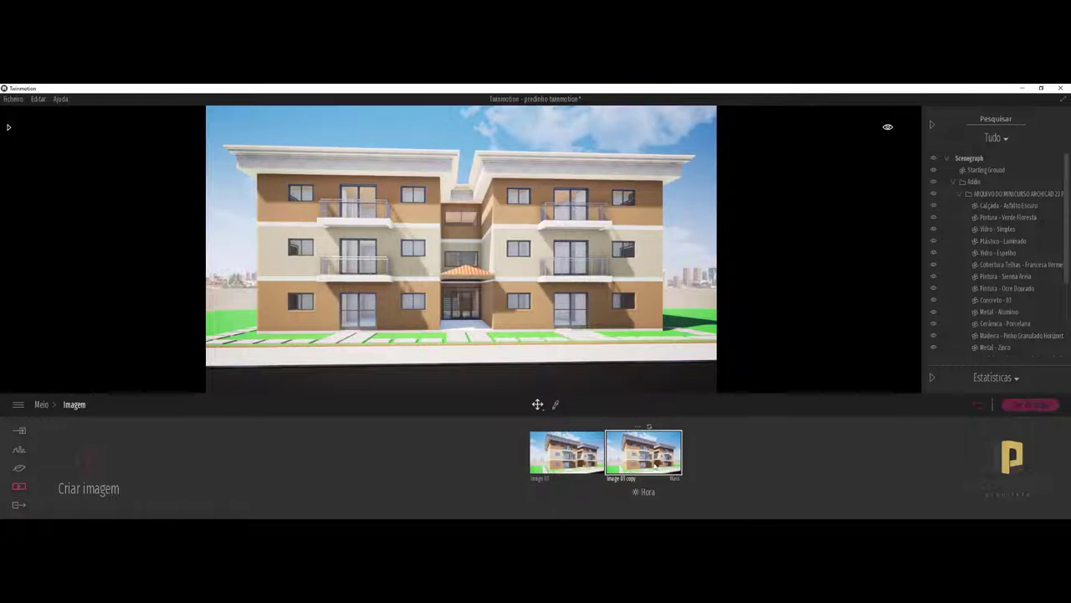
Set Image 01 copy's time of day to early afternoon
click(645, 494)
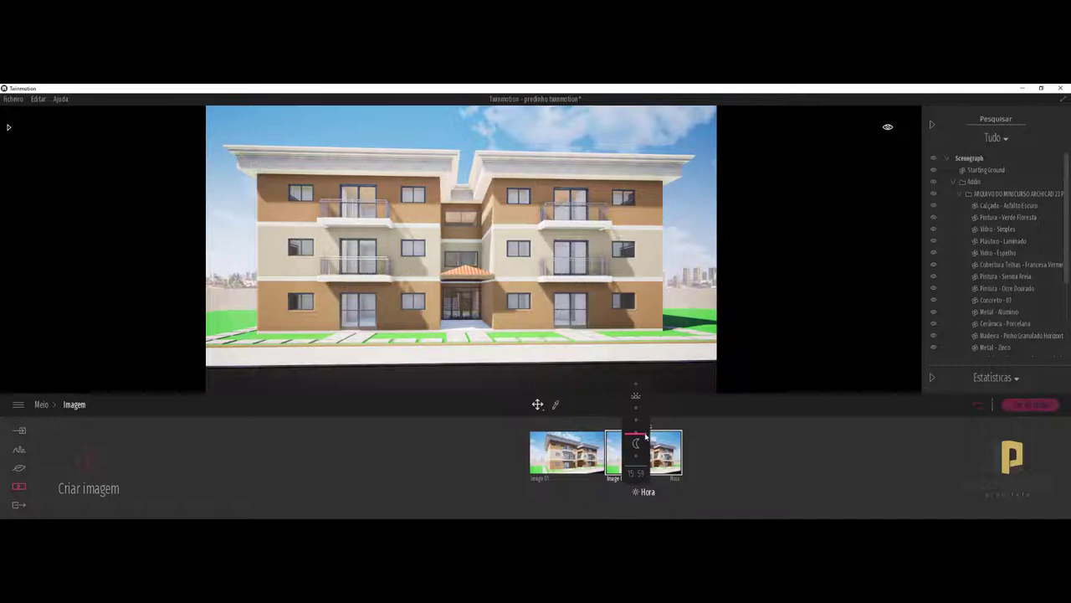
drag(645, 436, 647, 412)
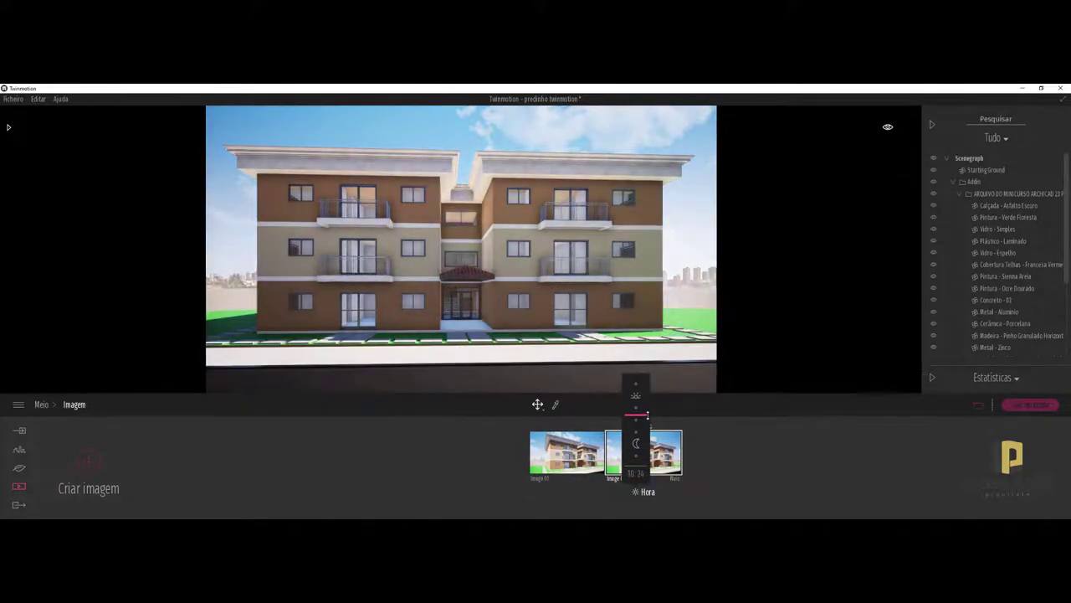
drag(647, 412, 644, 433)
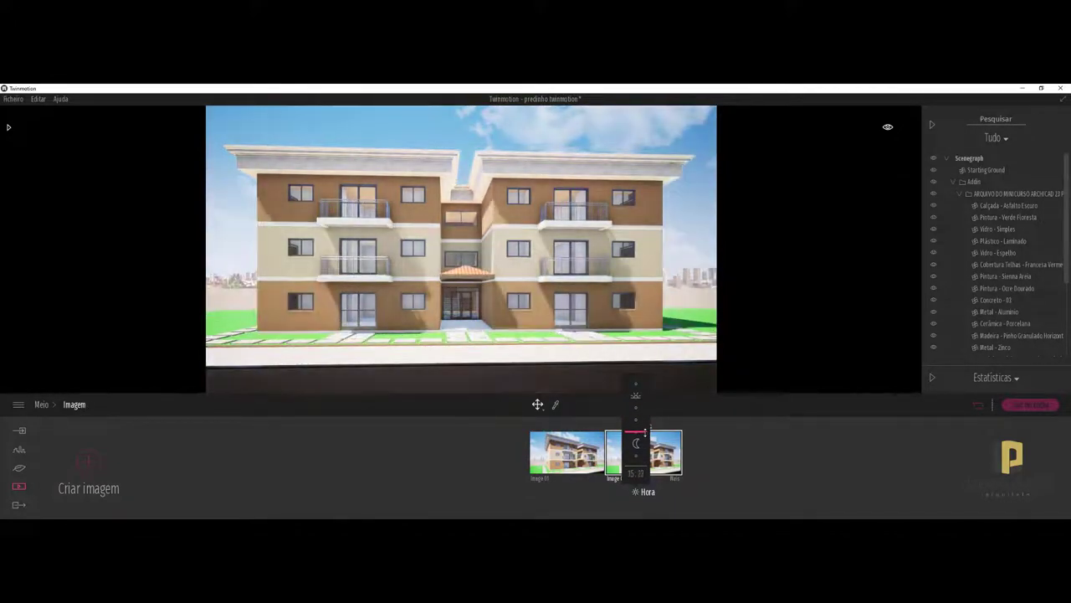
mouse_move(568, 452)
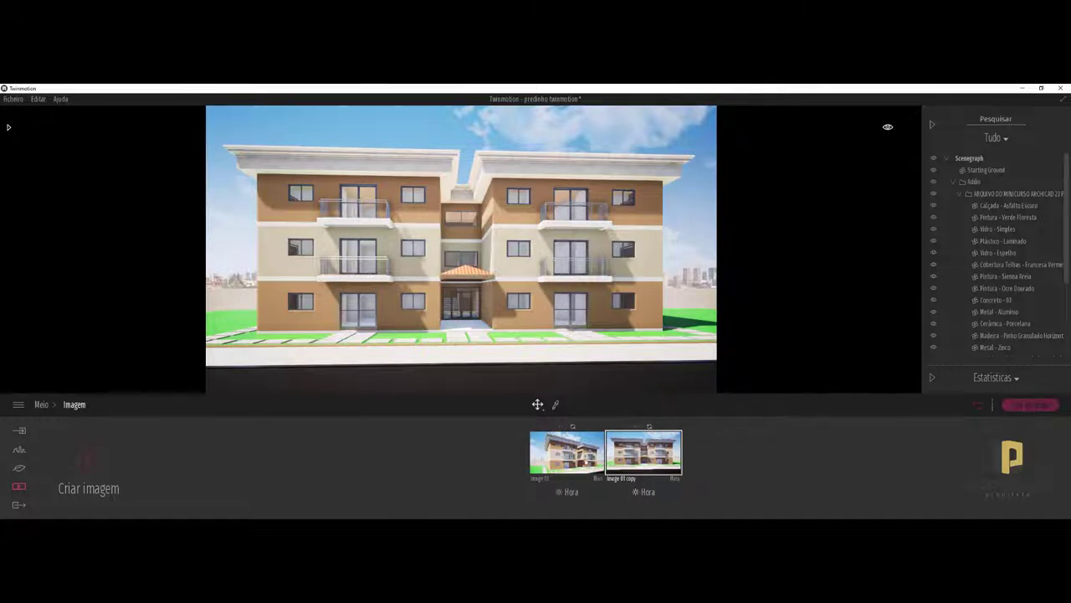
click(566, 452)
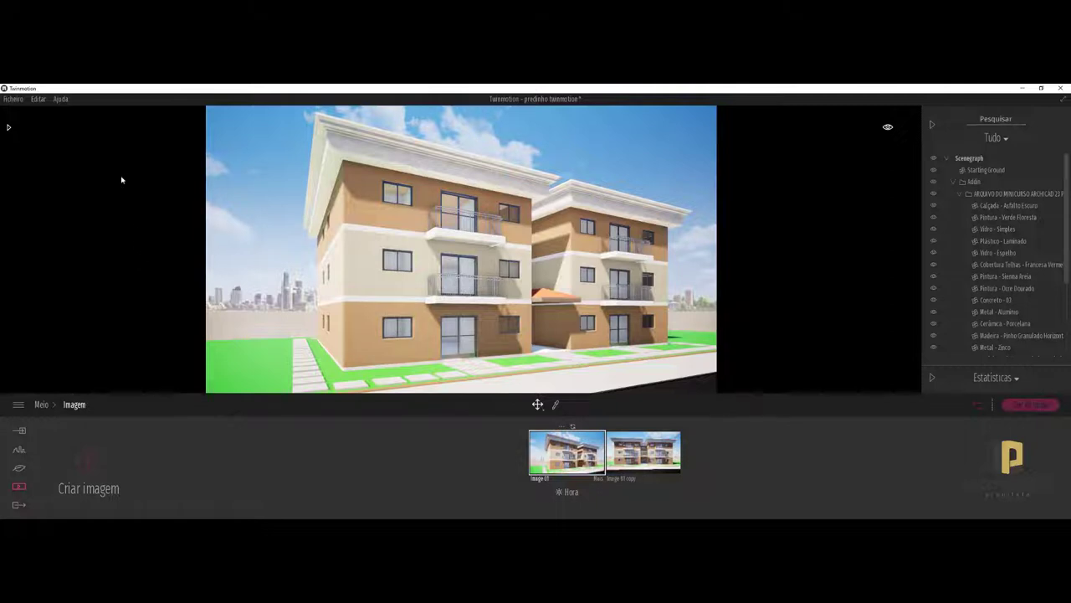
Drag Clear glass from the Vidro materials onto the upper window pane
click(8, 127)
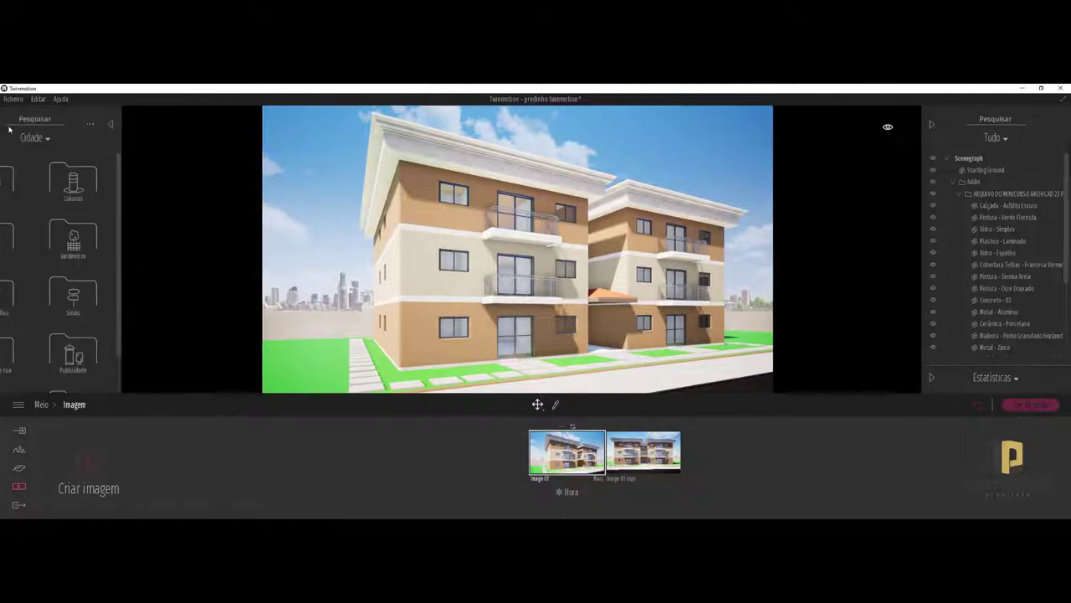
click(14, 141)
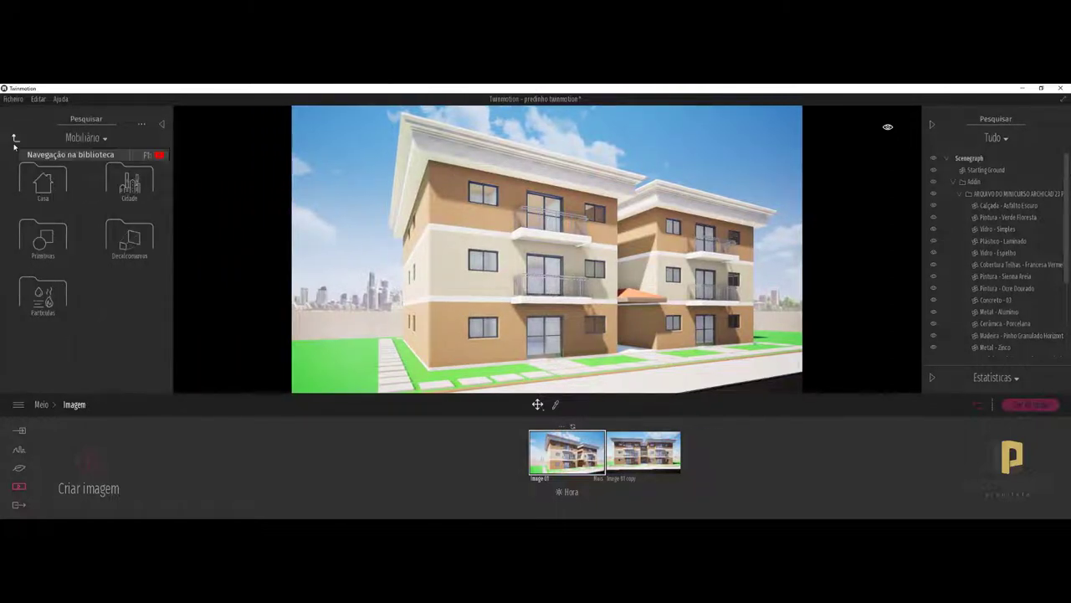
click(15, 141)
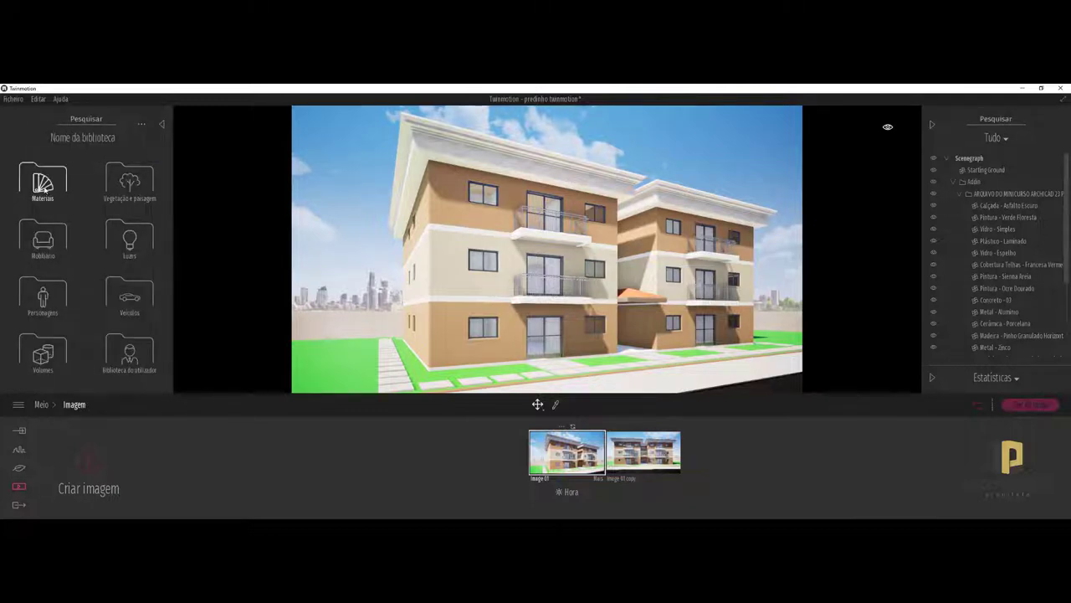
click(45, 188)
click(43, 186)
mouse_move(125, 289)
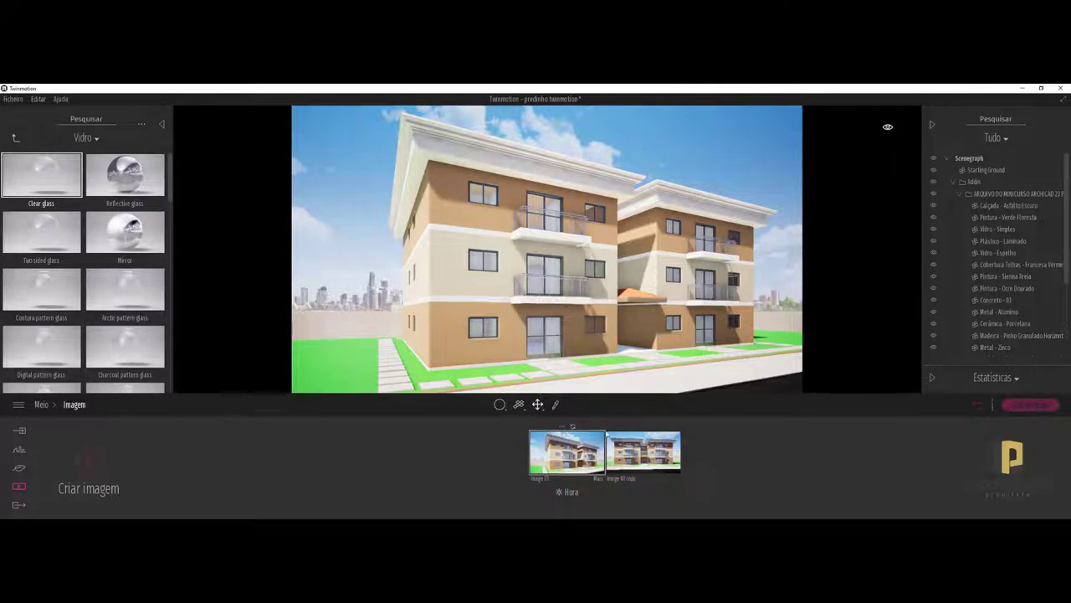
click(1030, 405)
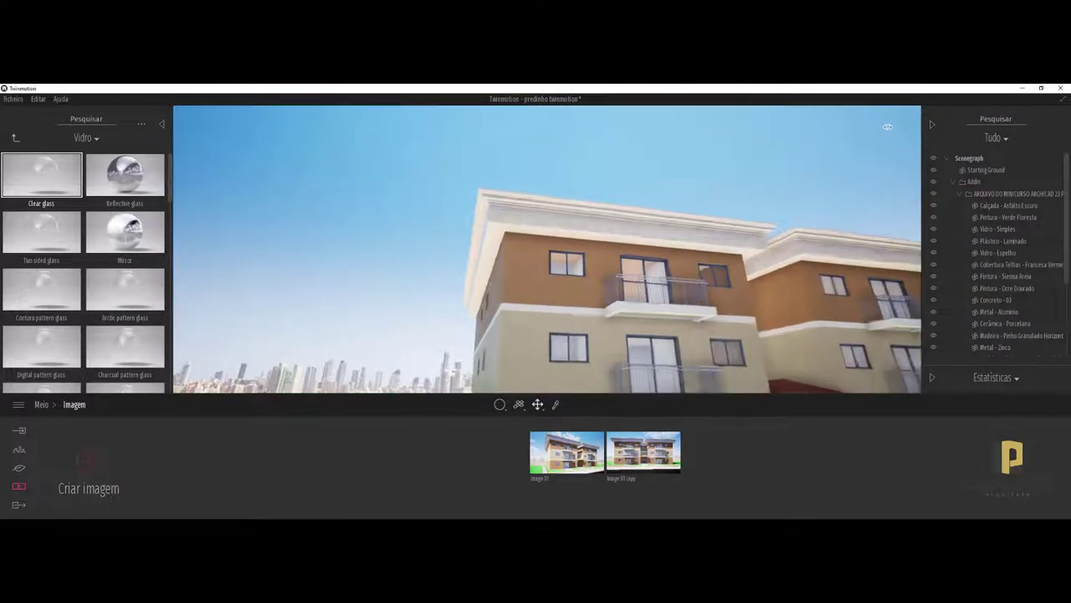
drag(46, 172, 569, 292)
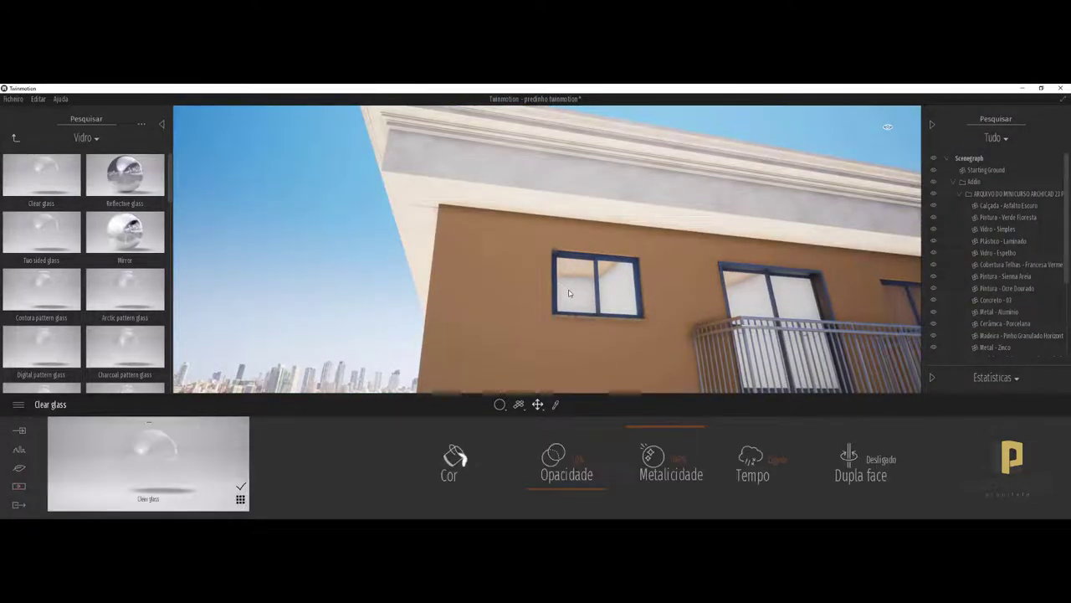
Apply Matt chrome to the orange upper wall after trying and undoing Brushed aluminium 01
click(14, 138)
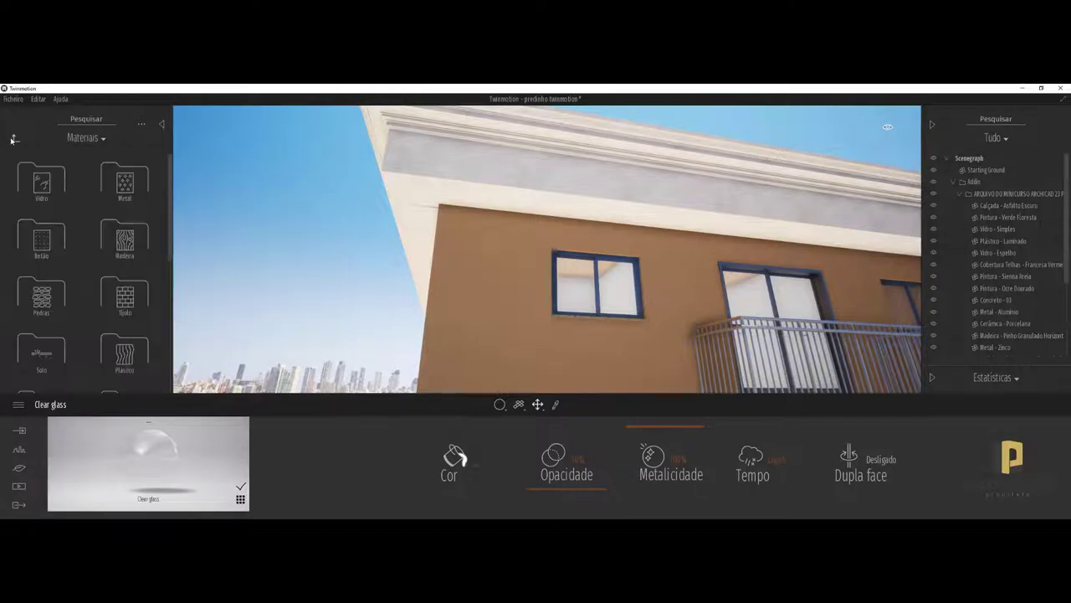
click(125, 180)
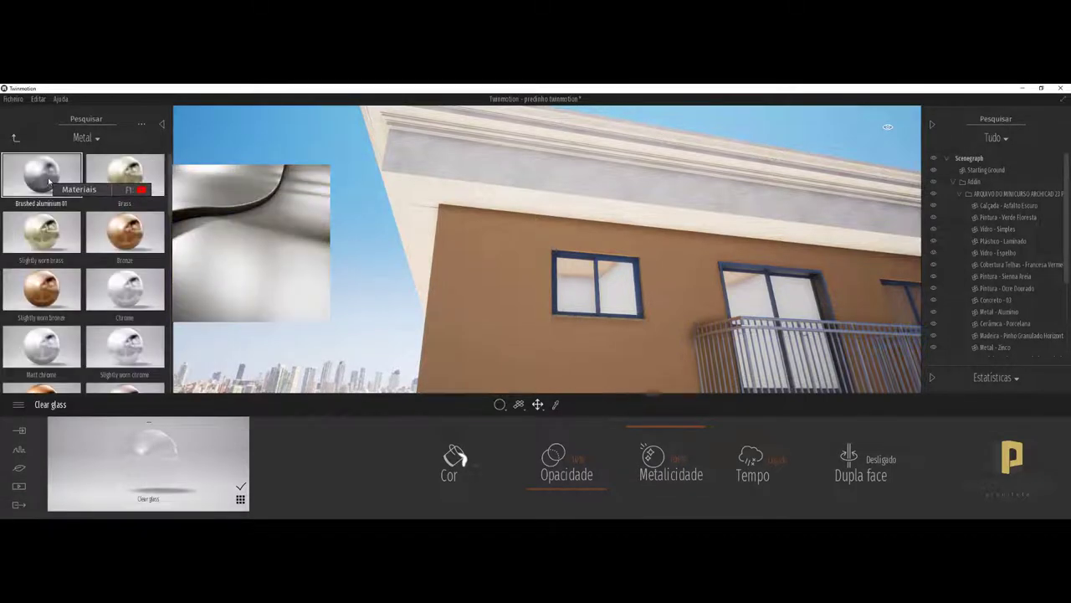
drag(46, 182, 586, 250)
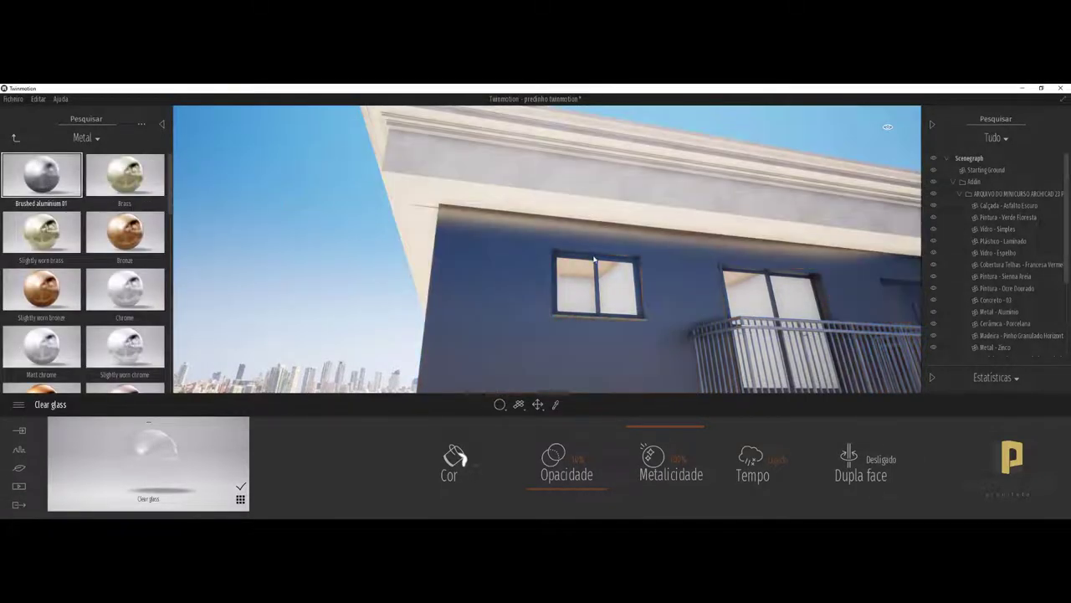
key(ctrl+z)
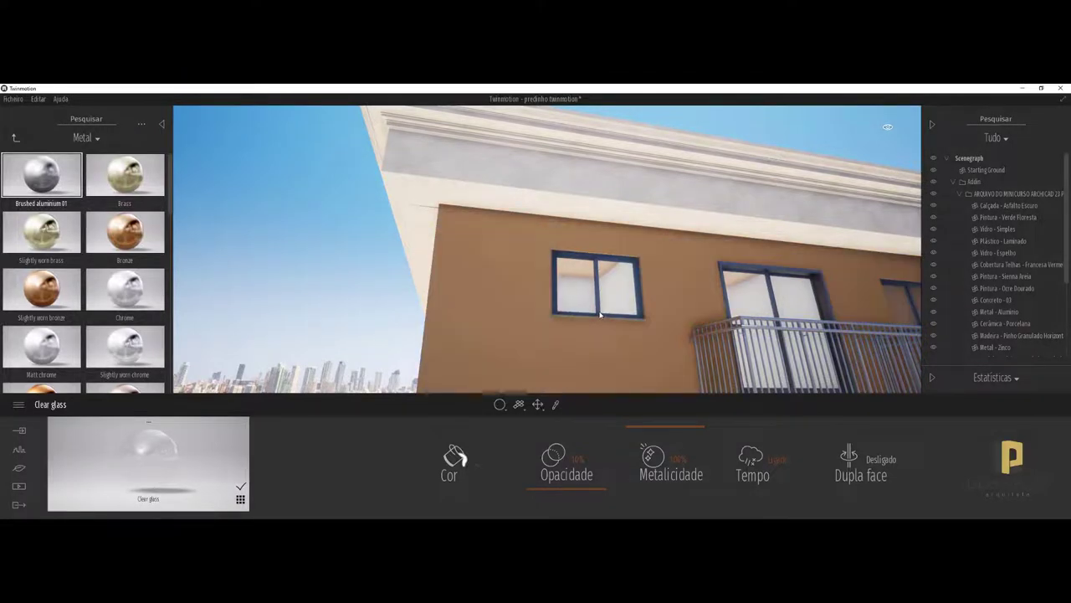
click(599, 314)
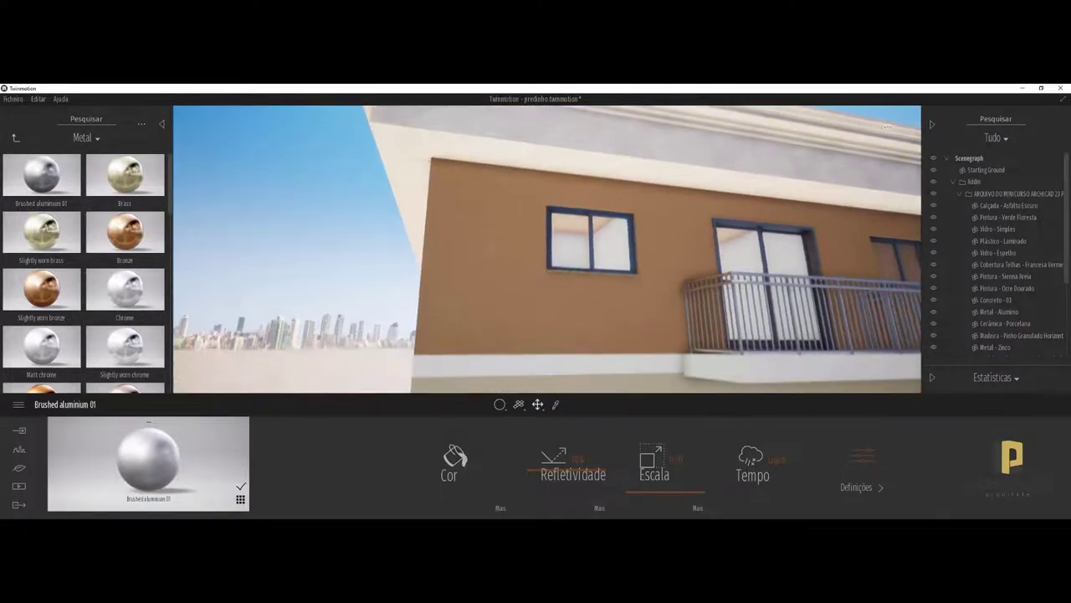
mouse_move(41, 344)
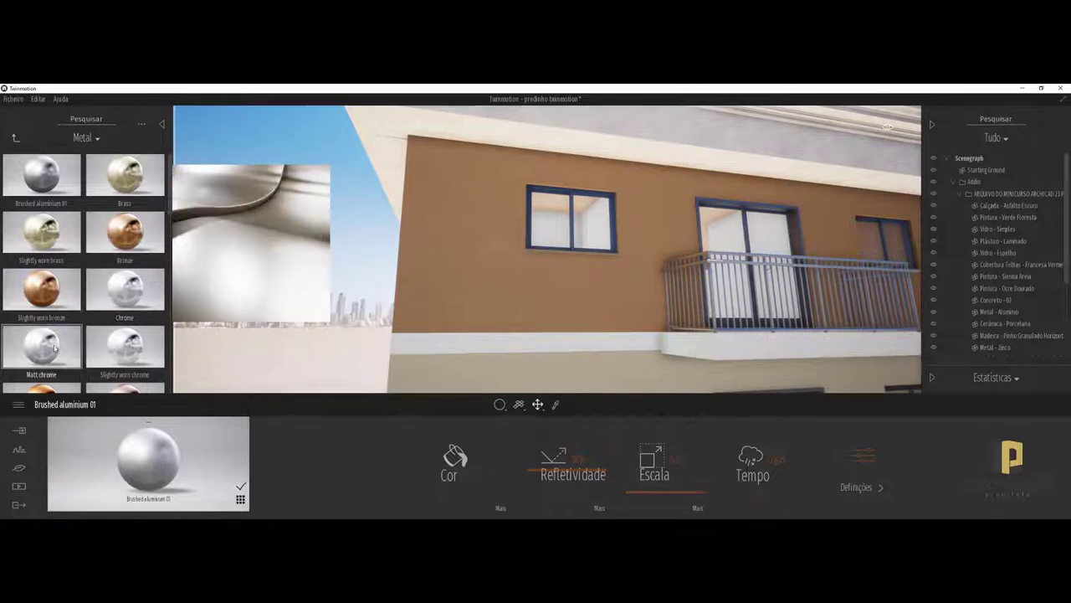
drag(55, 348, 467, 299)
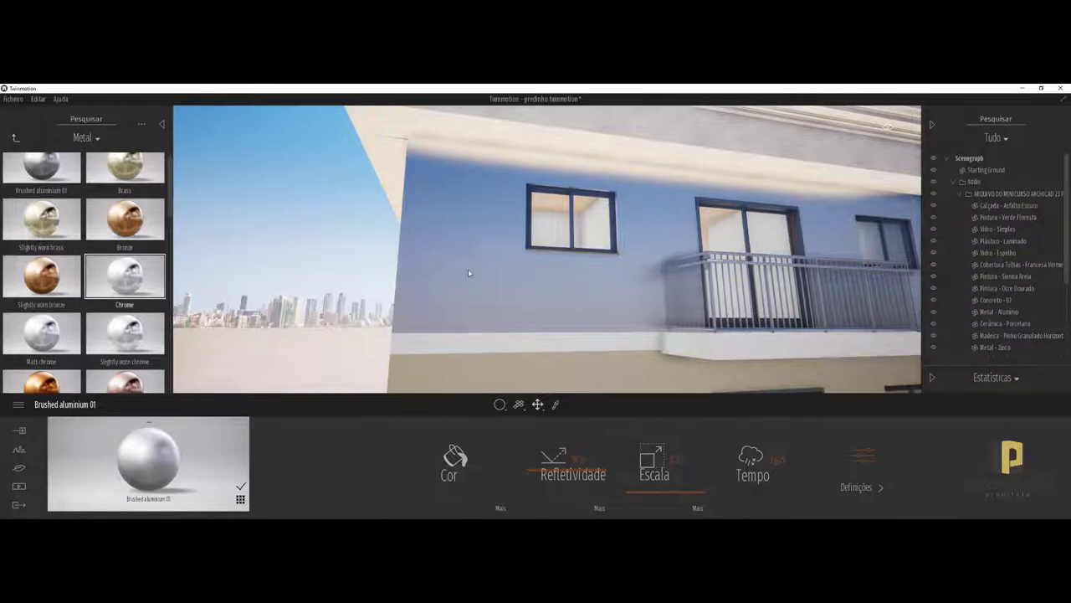
Pull the view back to the lower floors and load Matt chrome as the current material
drag(469, 271, 502, 251)
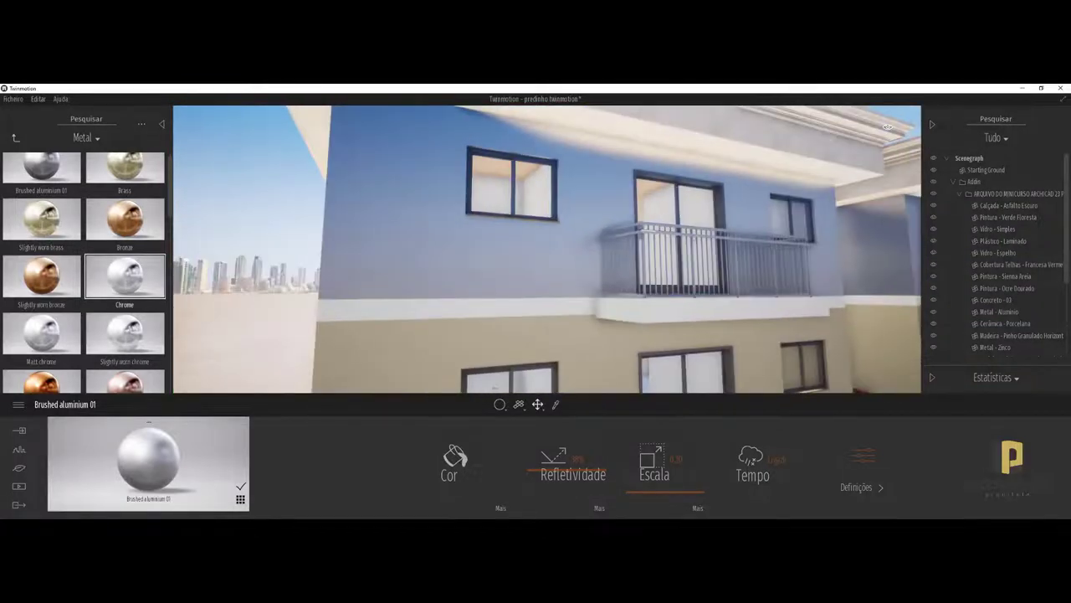
key(Down)
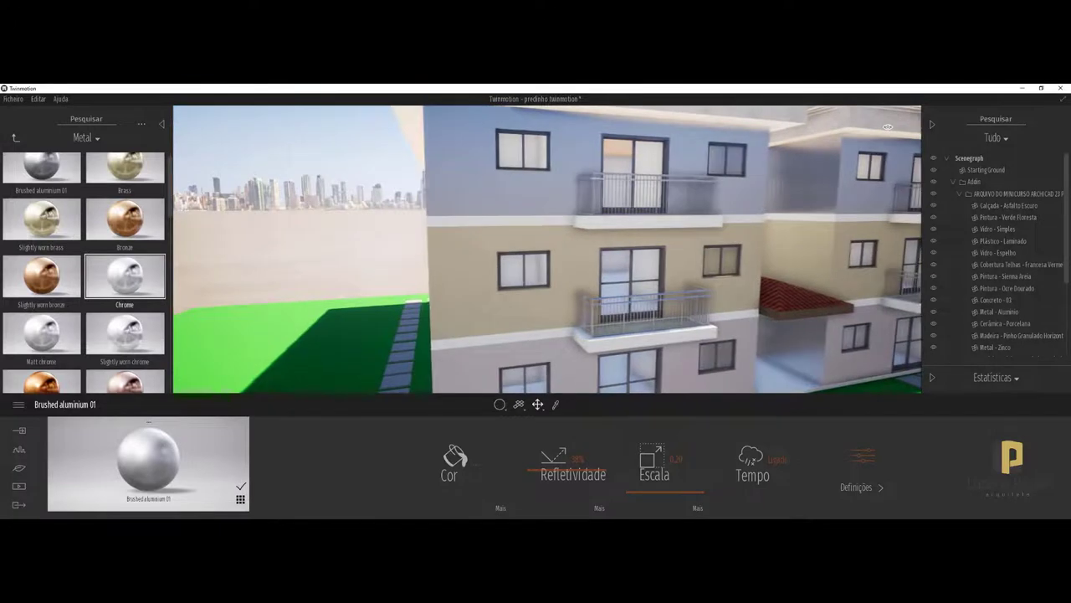
click(518, 196)
click(275, 226)
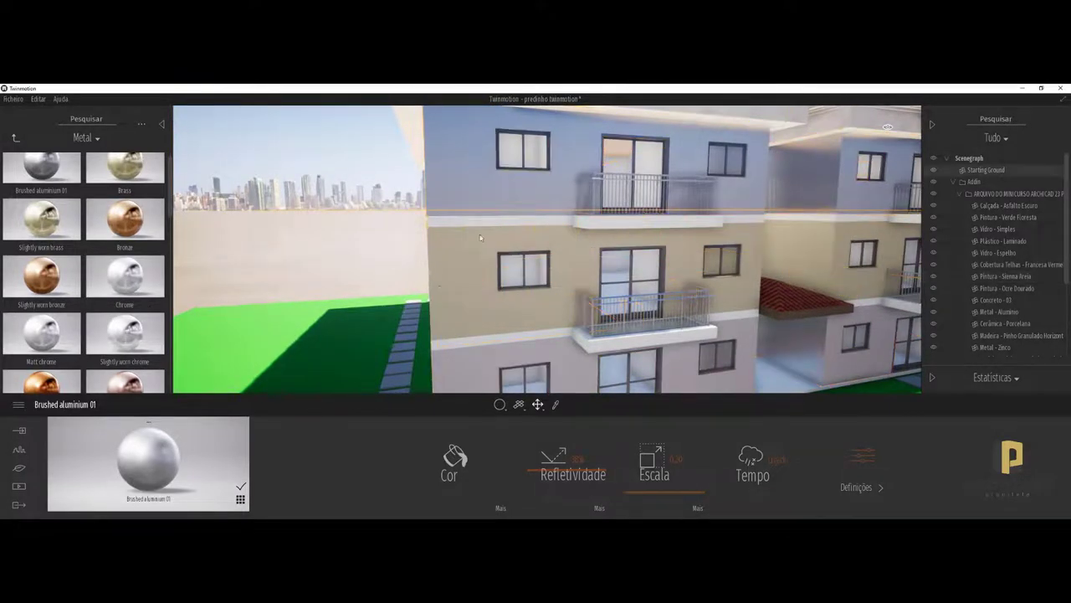
scroll(504, 209, up, 1)
scroll(504, 209, up, 1)
scroll(503, 209, up, 1)
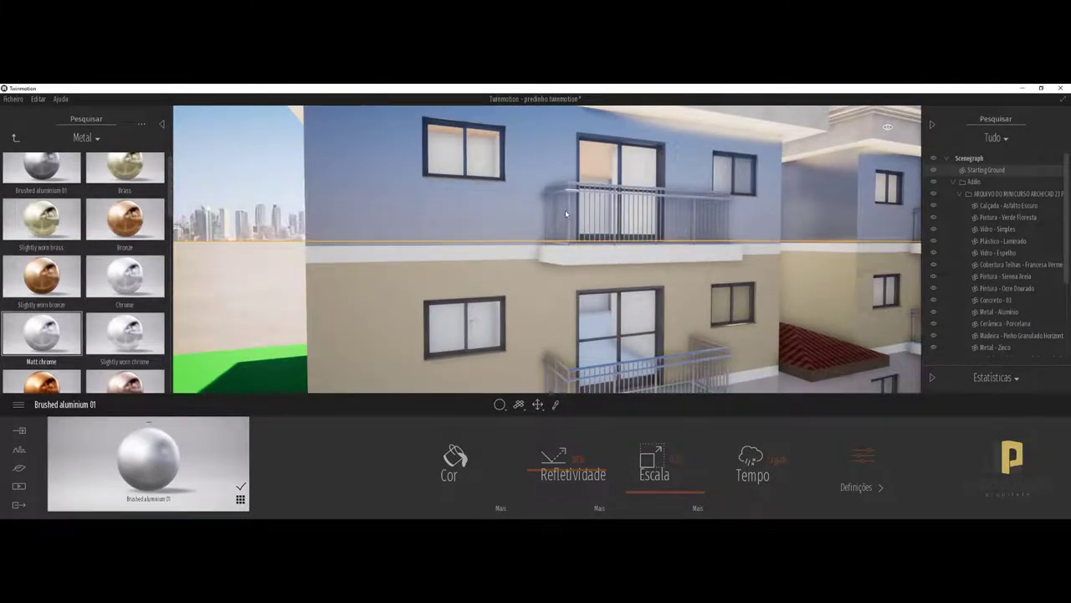
click(569, 385)
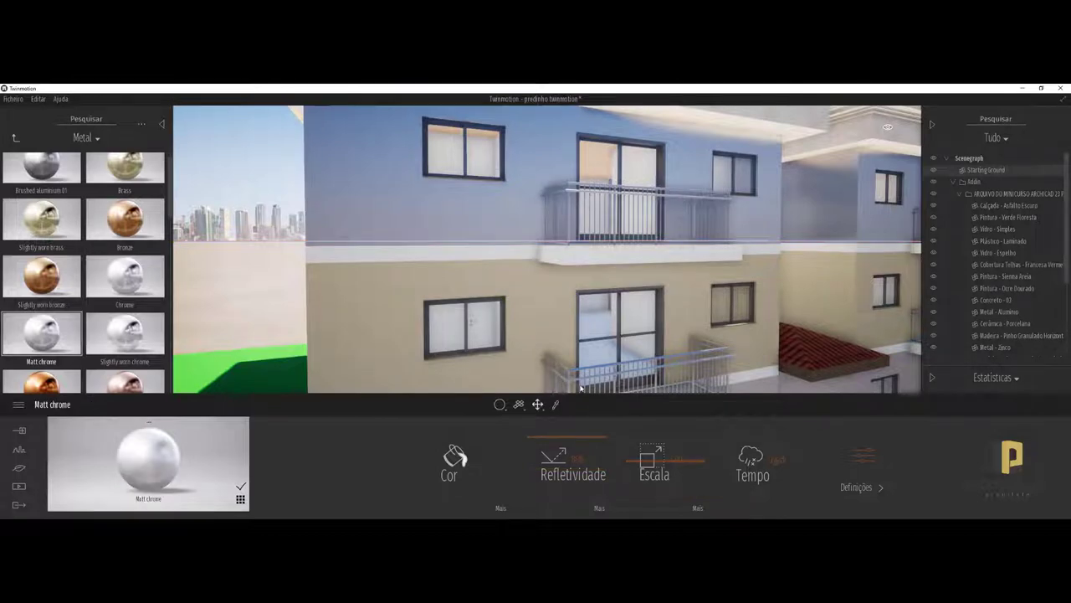
Sample the Pintura - Bege Areia paint from the lower facade wall with the eyedropper
right_drag(569, 384, 586, 351)
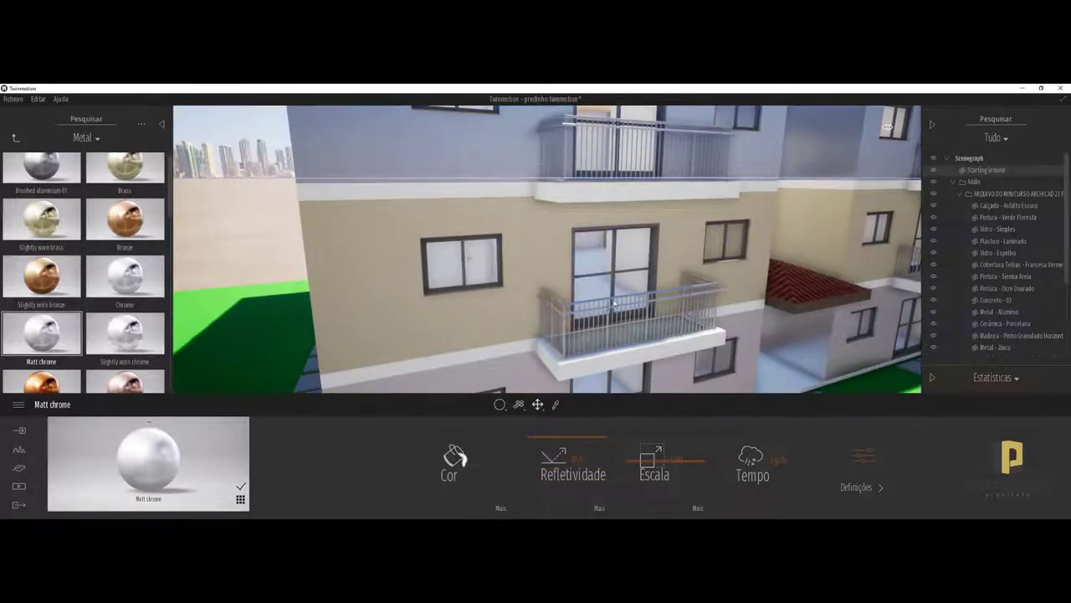
right_drag(742, 160, 636, 168)
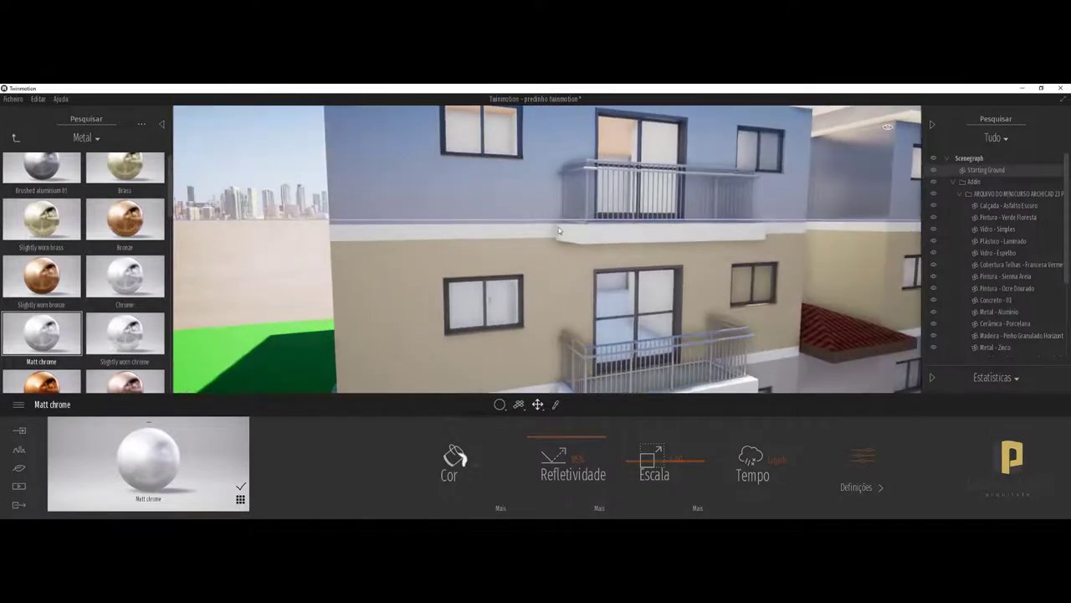
click(554, 405)
click(378, 299)
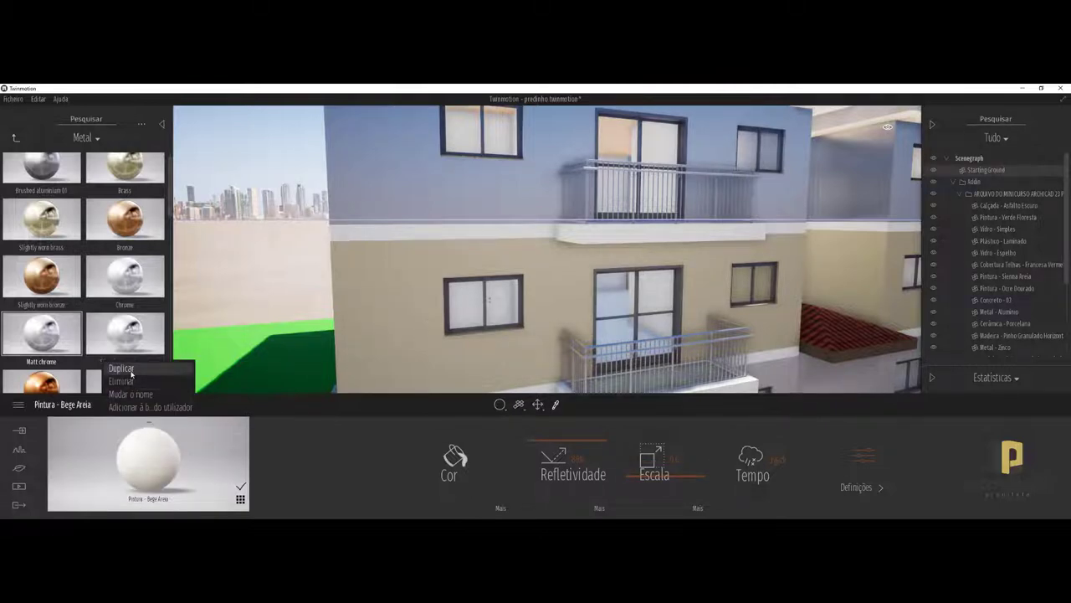
mouse_move(148, 456)
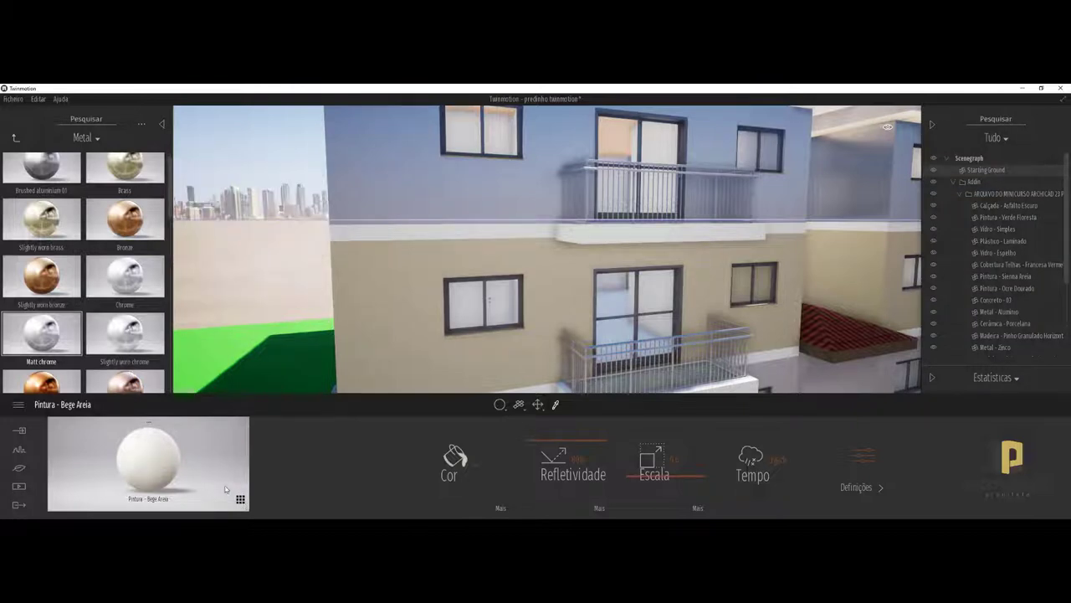
Create a new wall material and set its colour to sandy orange DBAF73
click(238, 498)
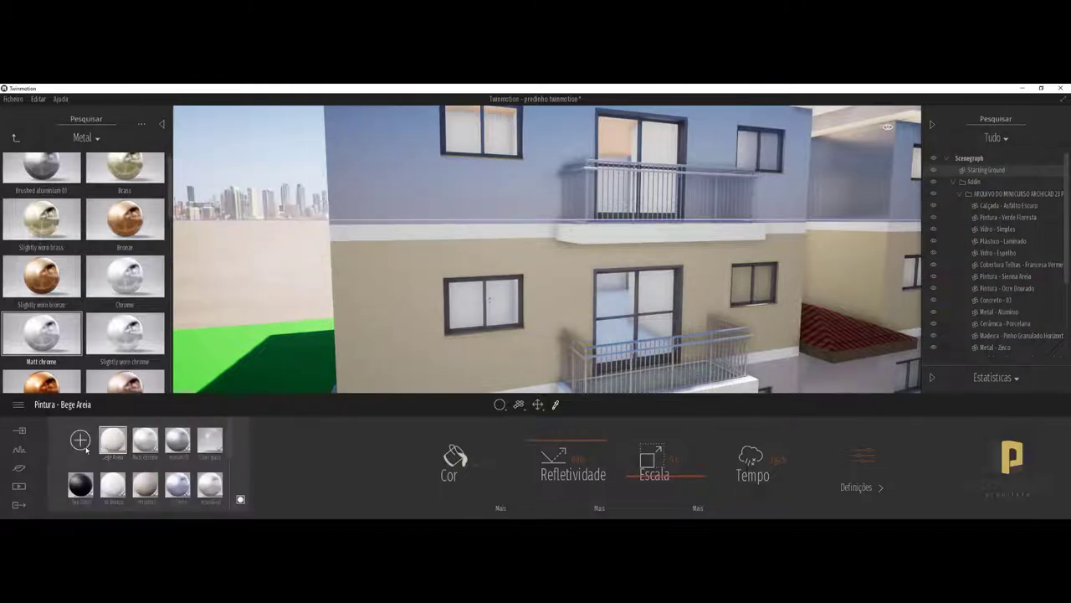
click(84, 447)
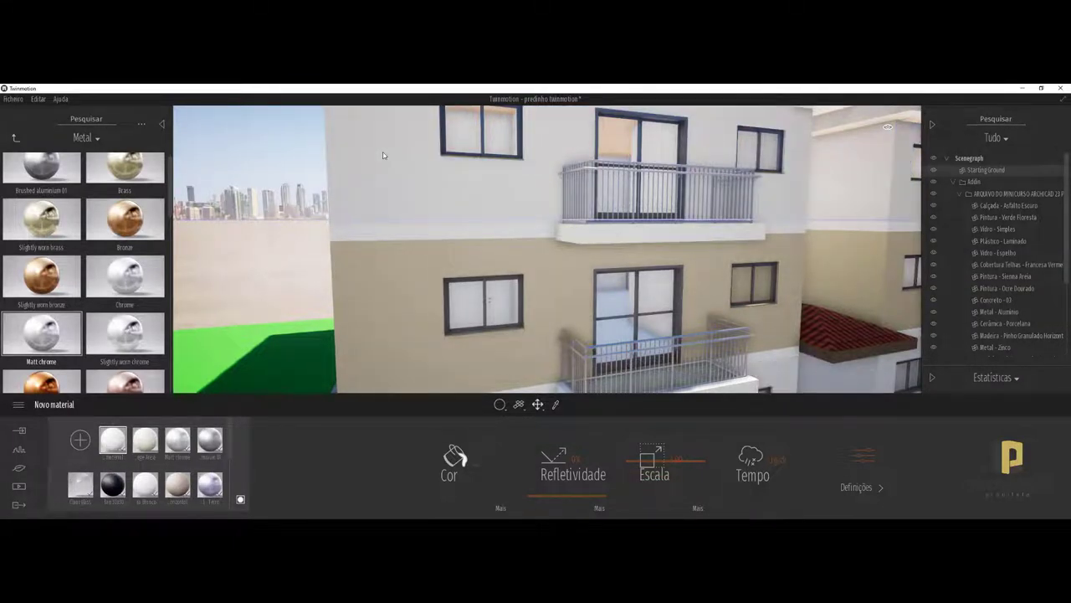
click(476, 465)
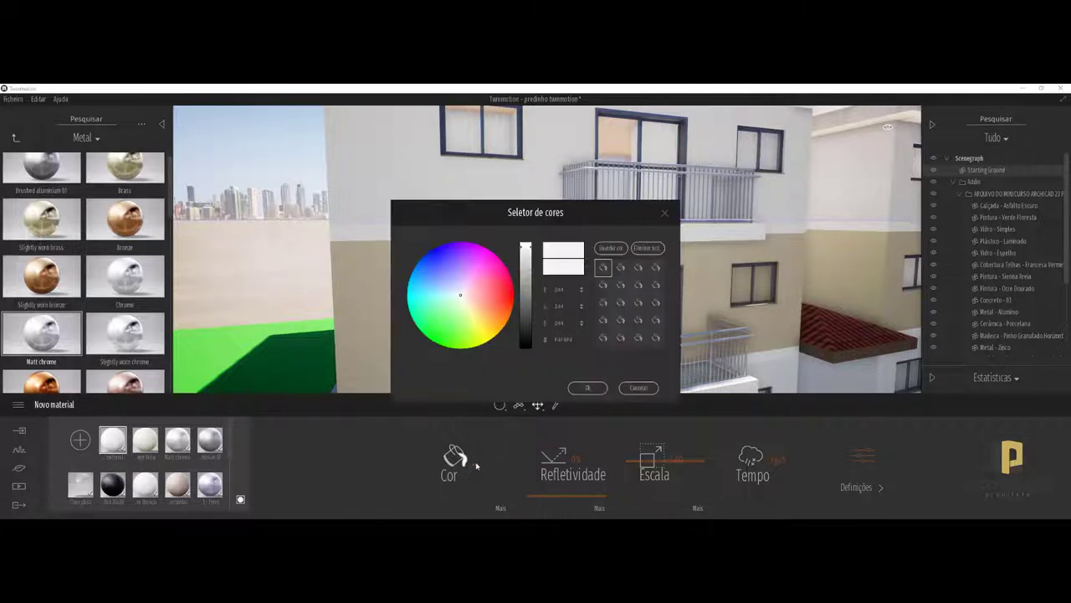
drag(466, 299, 477, 309)
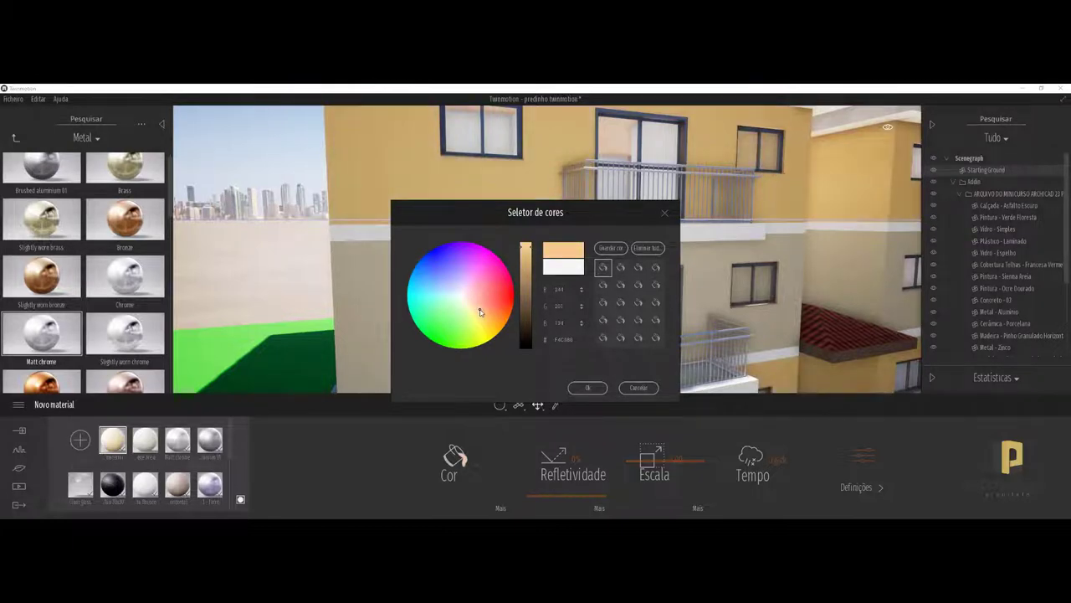
drag(528, 250, 530, 257)
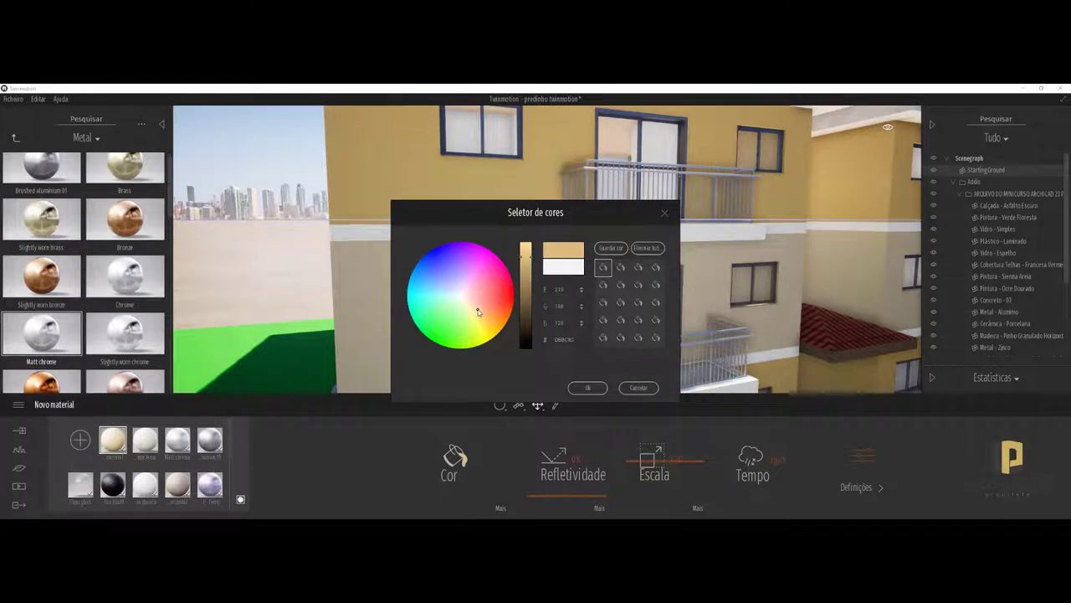
drag(479, 311, 482, 312)
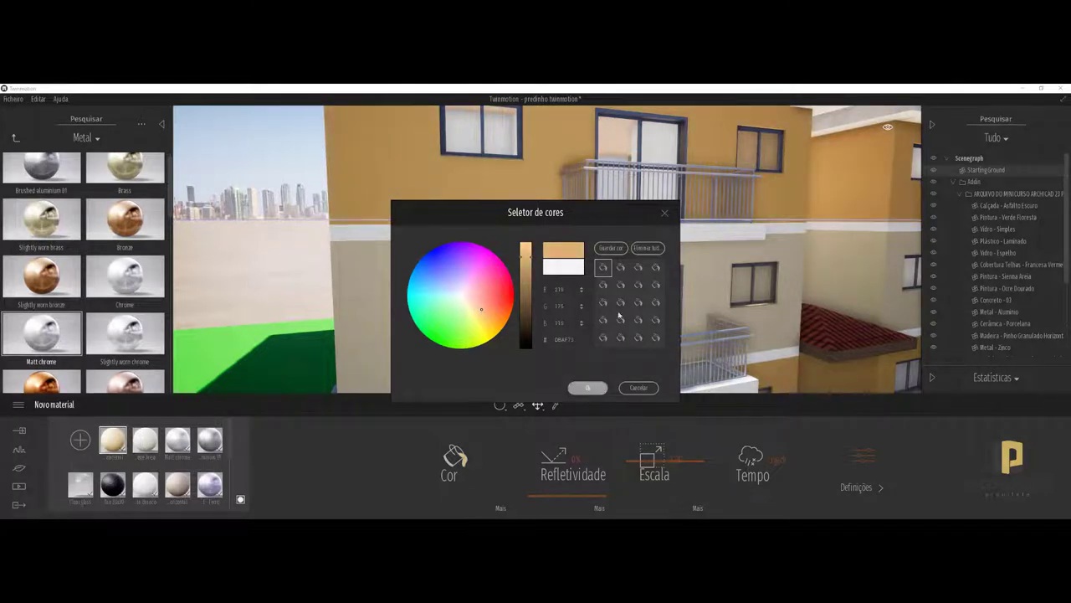
click(587, 388)
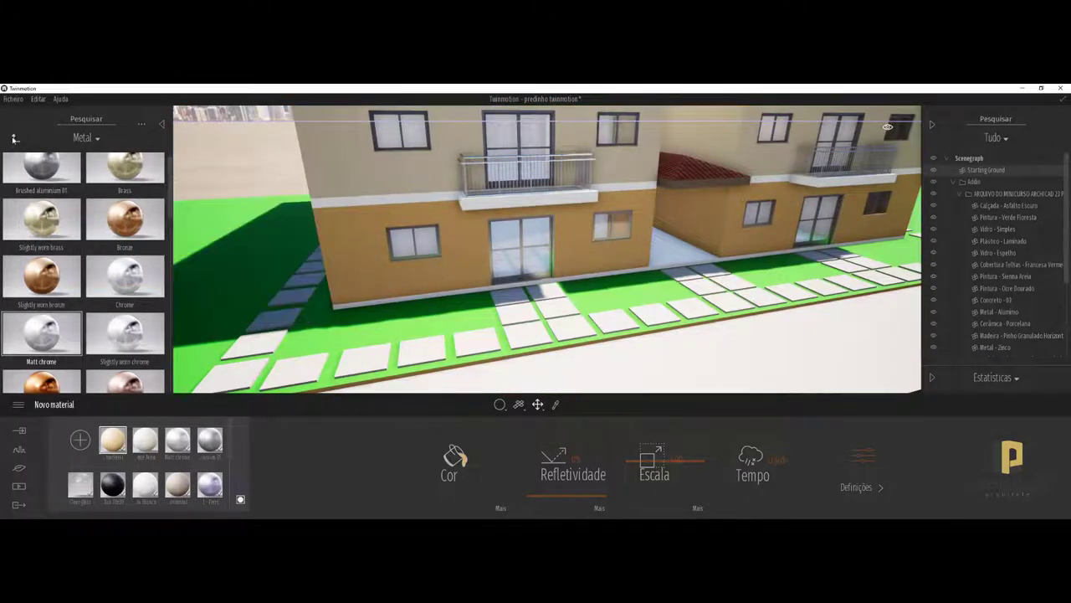
Drag Grass 5 from the Solo natural materials onto the lawn and set its scale to 0.77
click(14, 139)
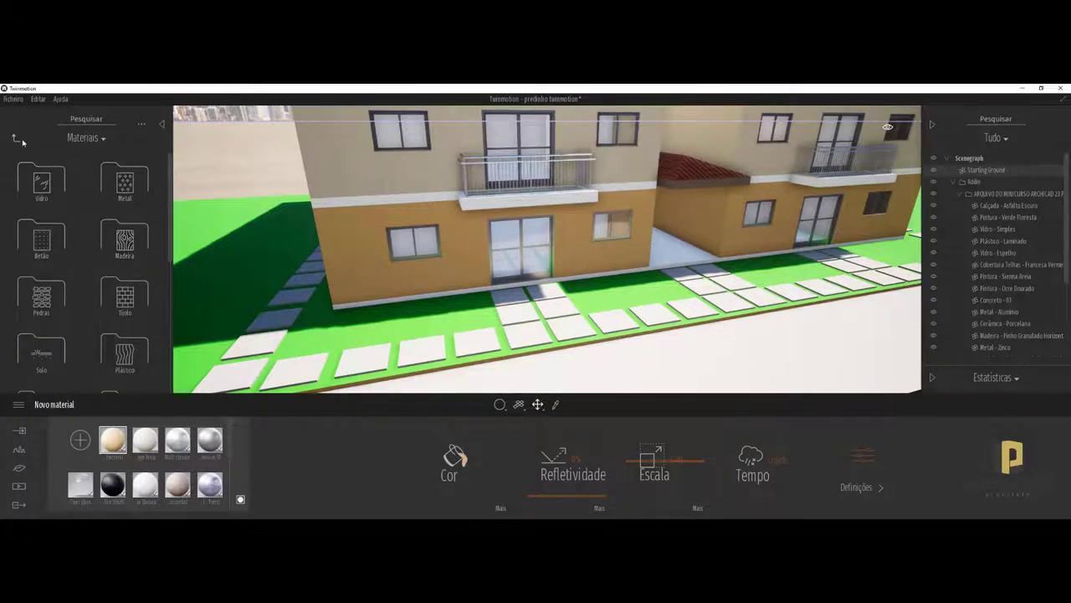
click(41, 350)
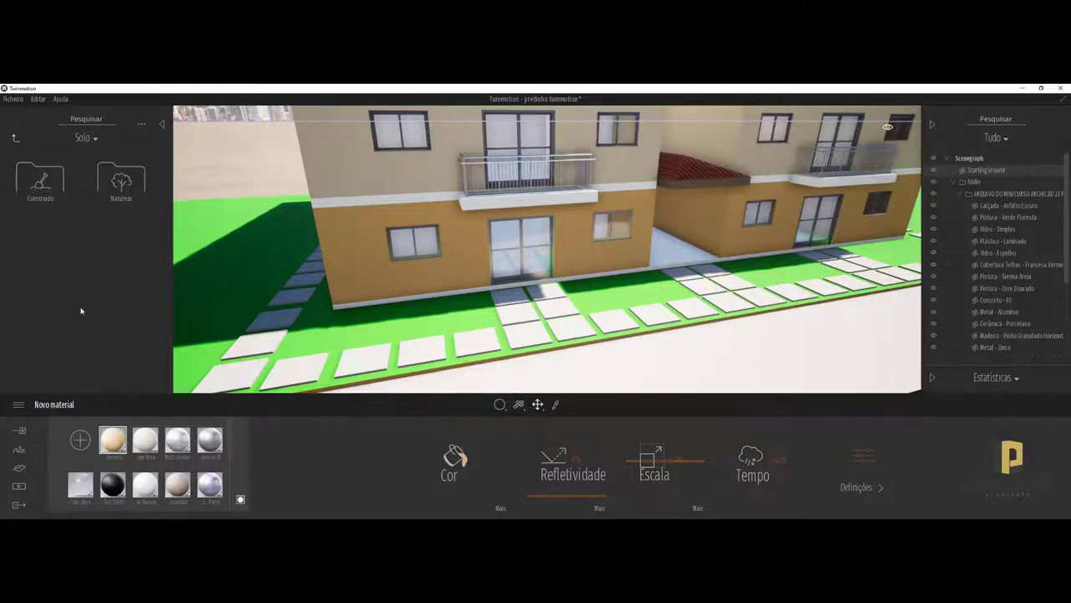
click(118, 190)
mouse_move(42, 290)
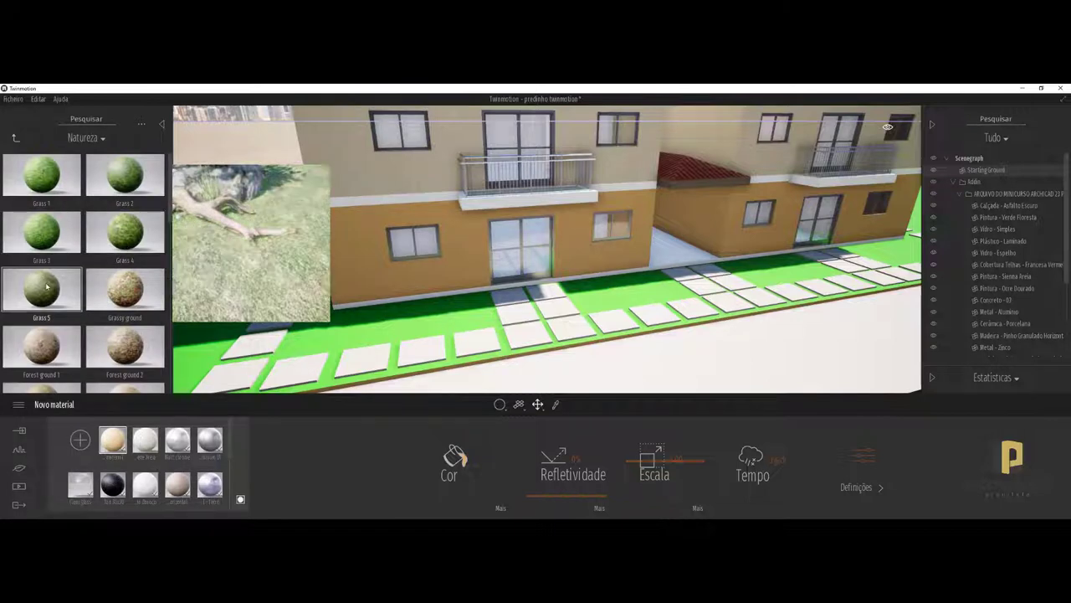
drag(42, 288, 321, 341)
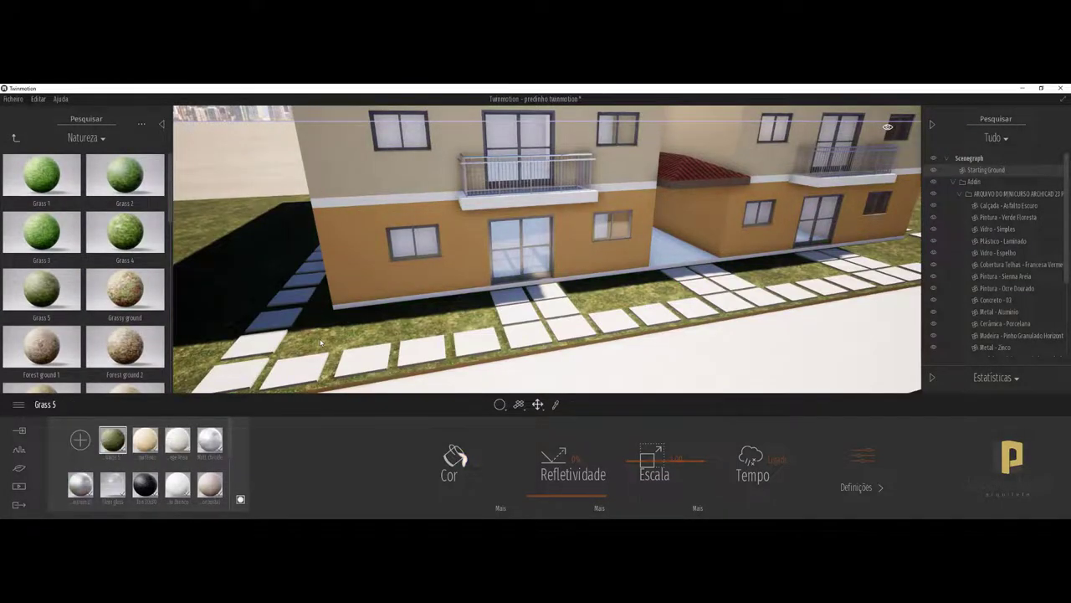
mouse_move(697, 454)
mouse_down()
mouse_move(691, 474)
mouse_move(696, 459)
mouse_up()
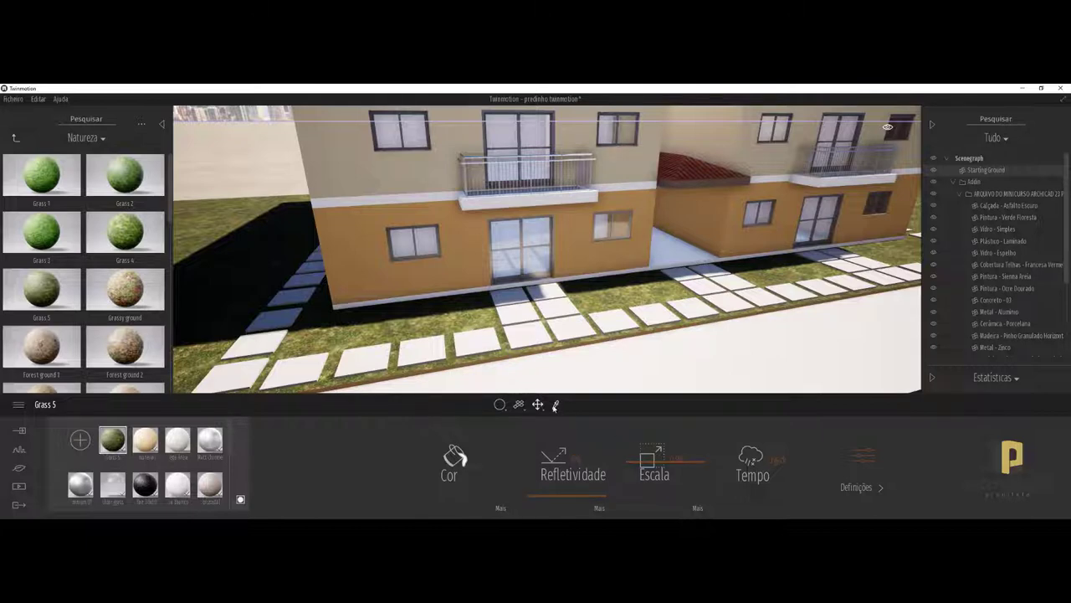
Pick Pintura - Branco Polido from the wall trim and apply it to the right block's red roof
click(421, 193)
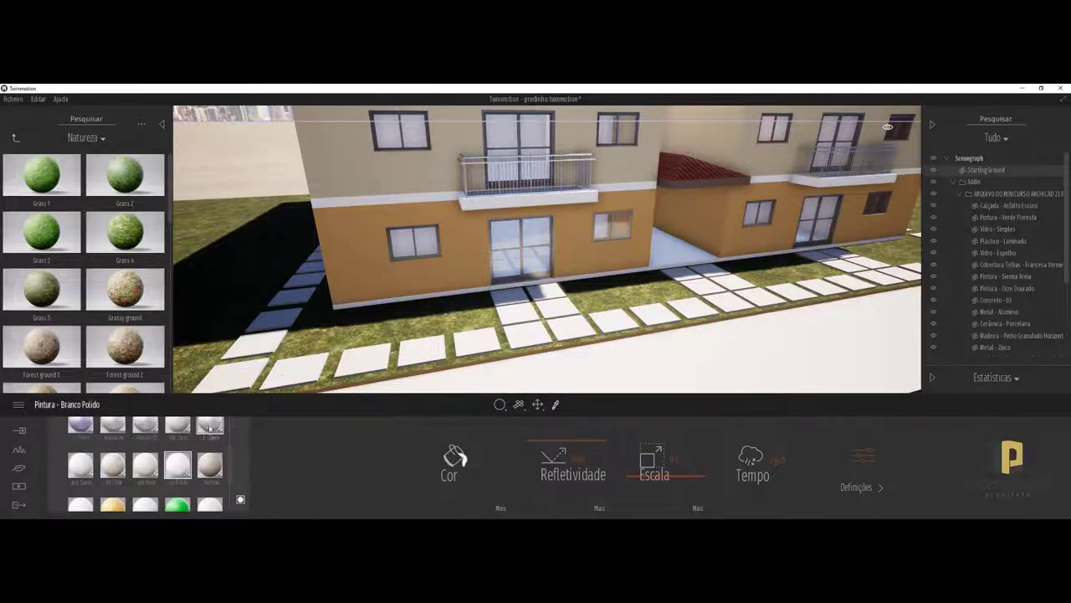
click(241, 498)
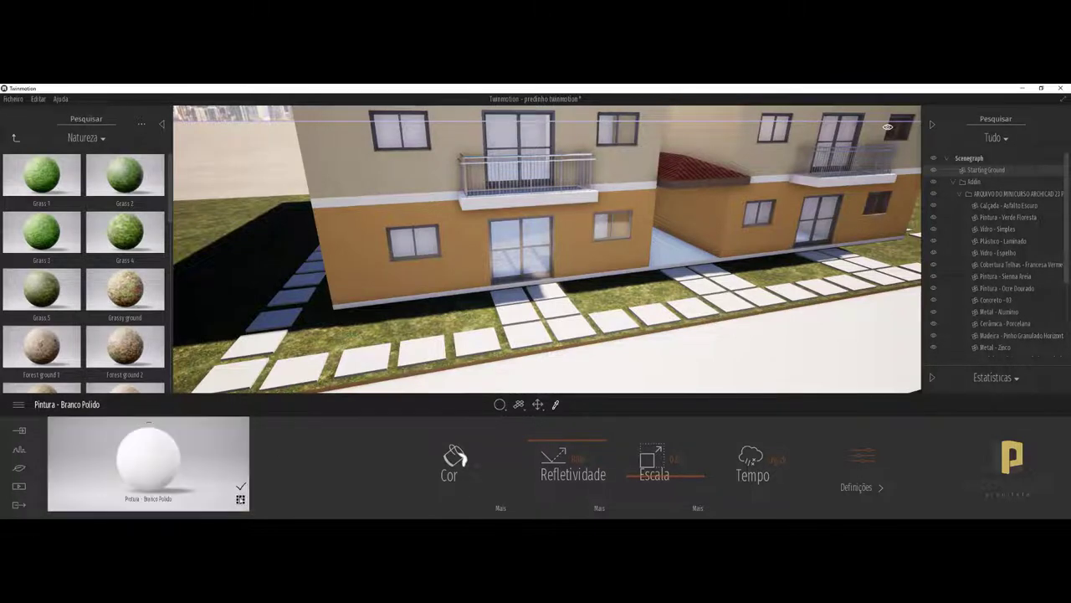
drag(147, 477, 683, 189)
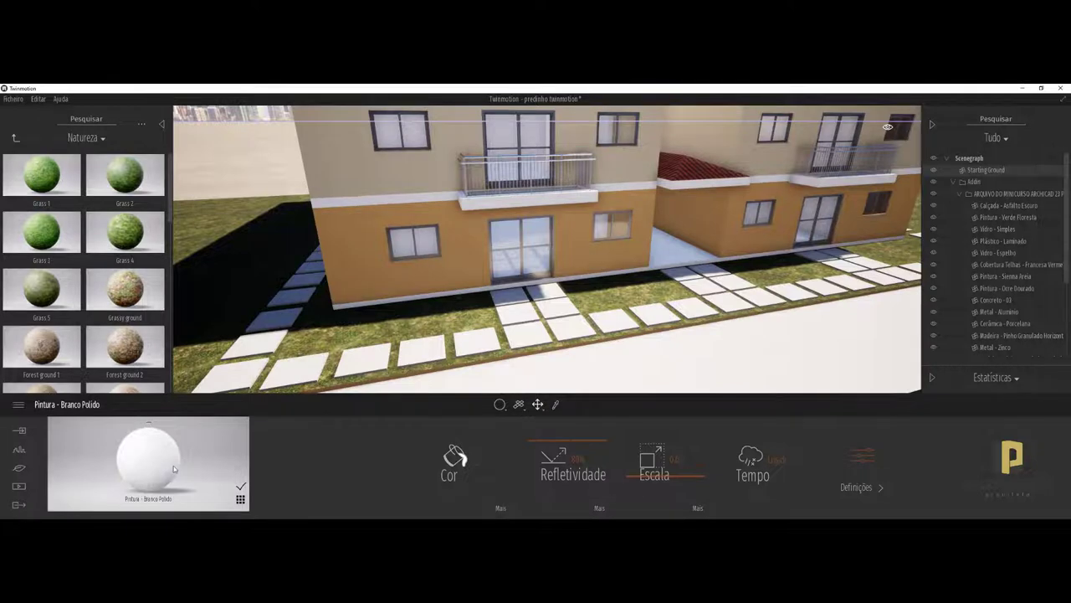
drag(175, 468, 673, 174)
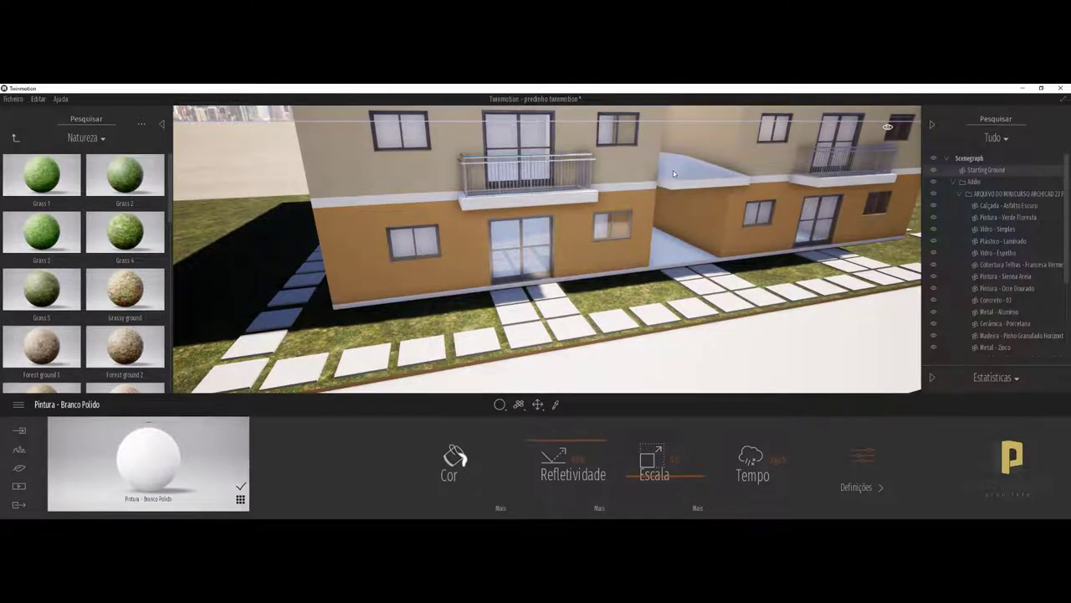
Reframe the view over the building front and street, with the library back at material categories
drag(673, 171, 636, 251)
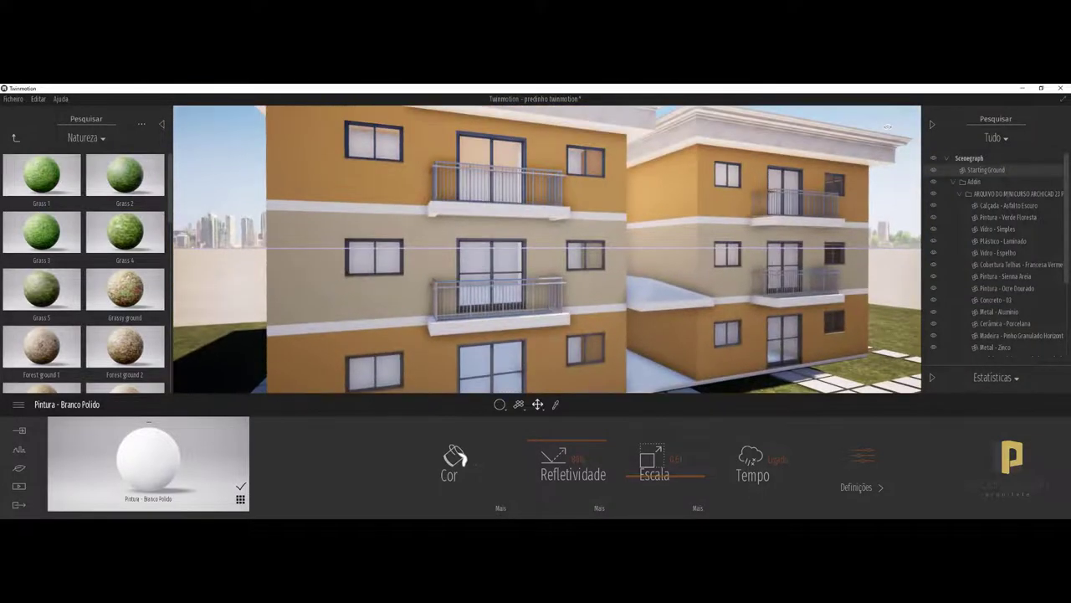
drag(547, 251, 548, 276)
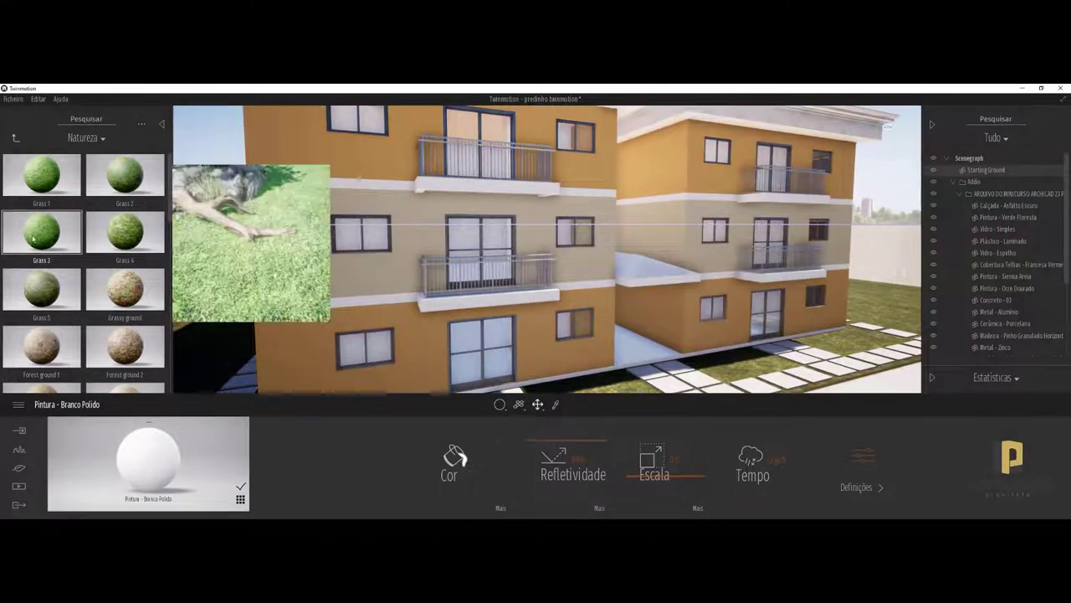
click(15, 137)
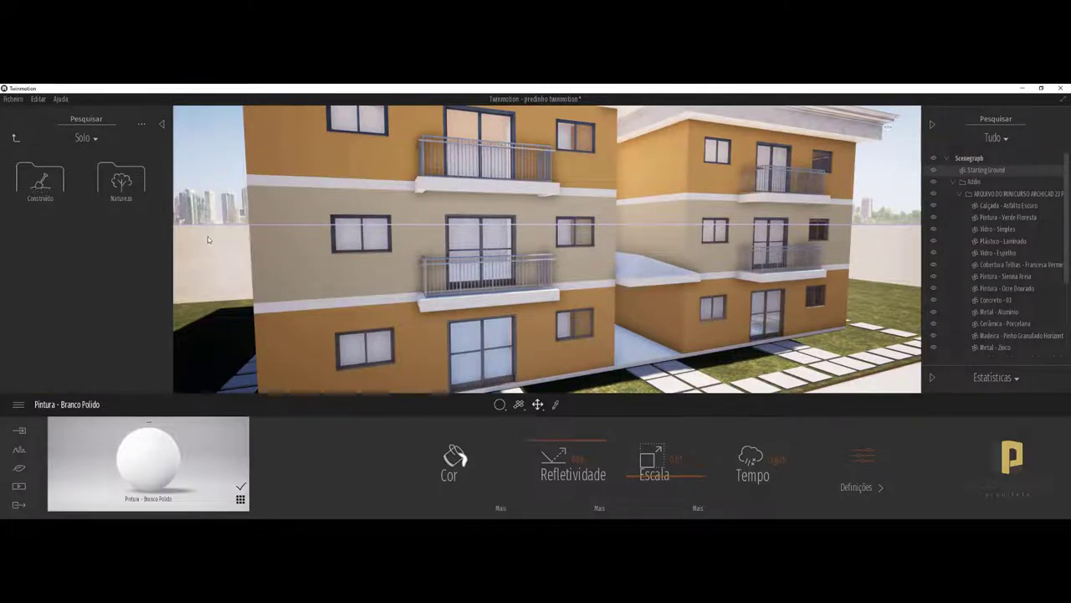
click(15, 137)
scroll(340, 215, down, 5)
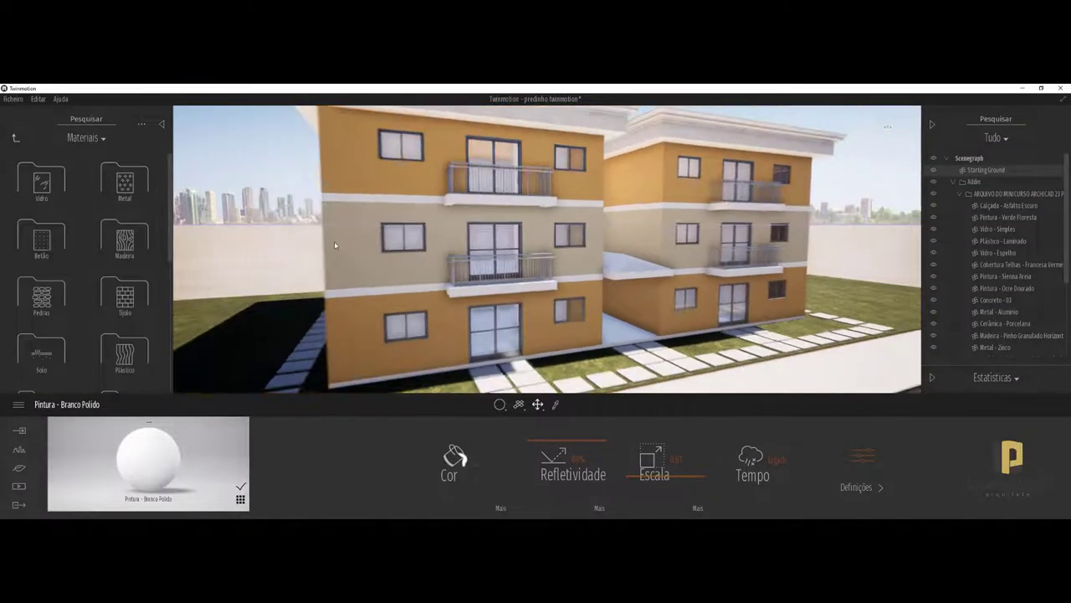
mouse_move(340, 215)
right_down()
mouse_move(352, 276)
mouse_move(352, 217)
right_up()
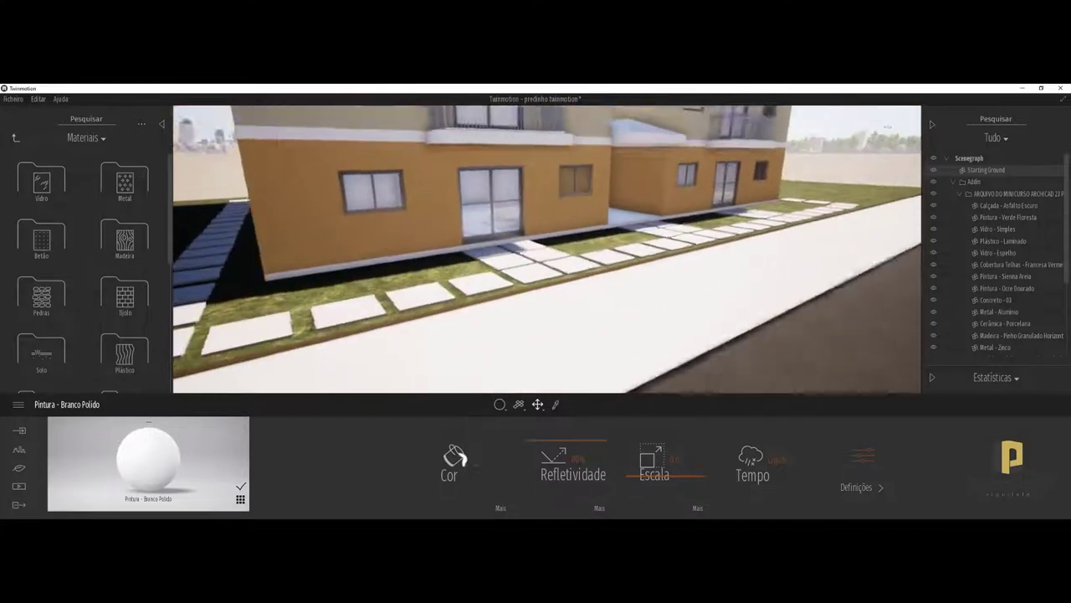
scroll(52, 264, down, 2)
scroll(53, 264, down, 2)
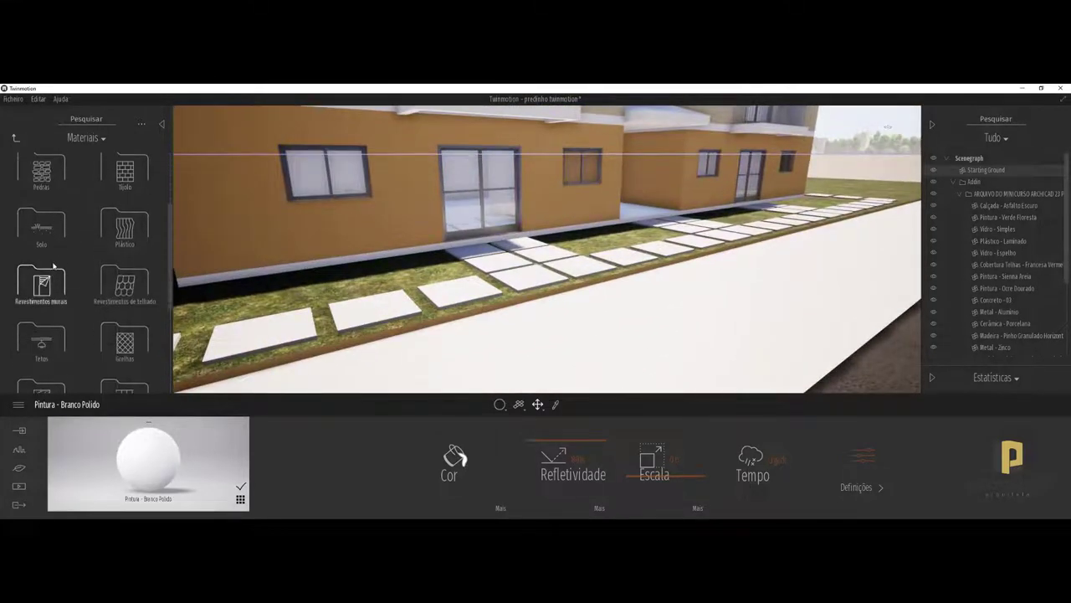
scroll(52, 264, down, 1)
scroll(53, 265, down, 1)
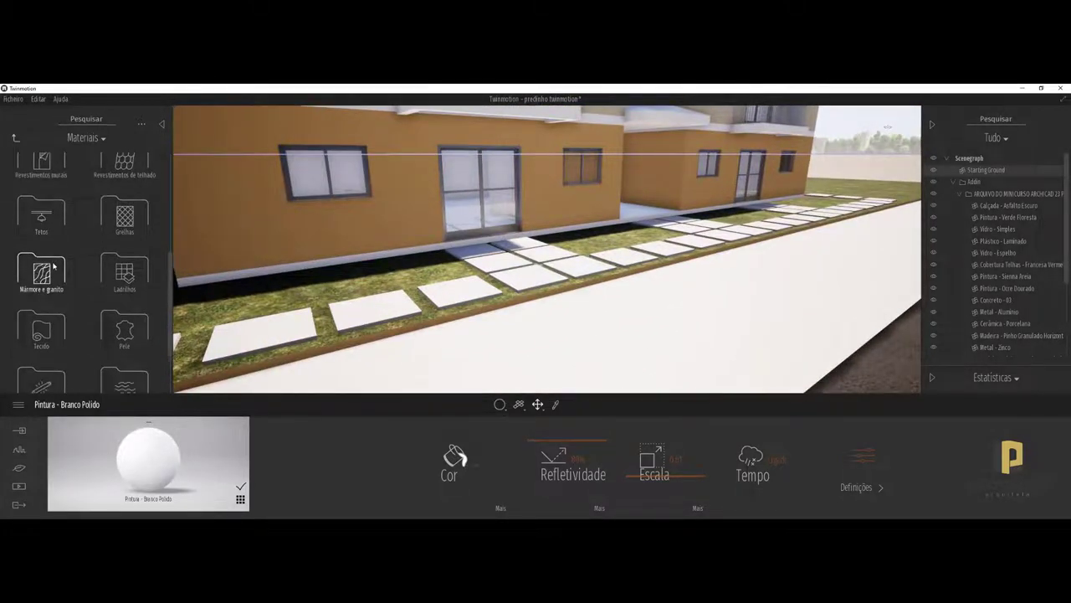
click(46, 273)
mouse_move(124, 278)
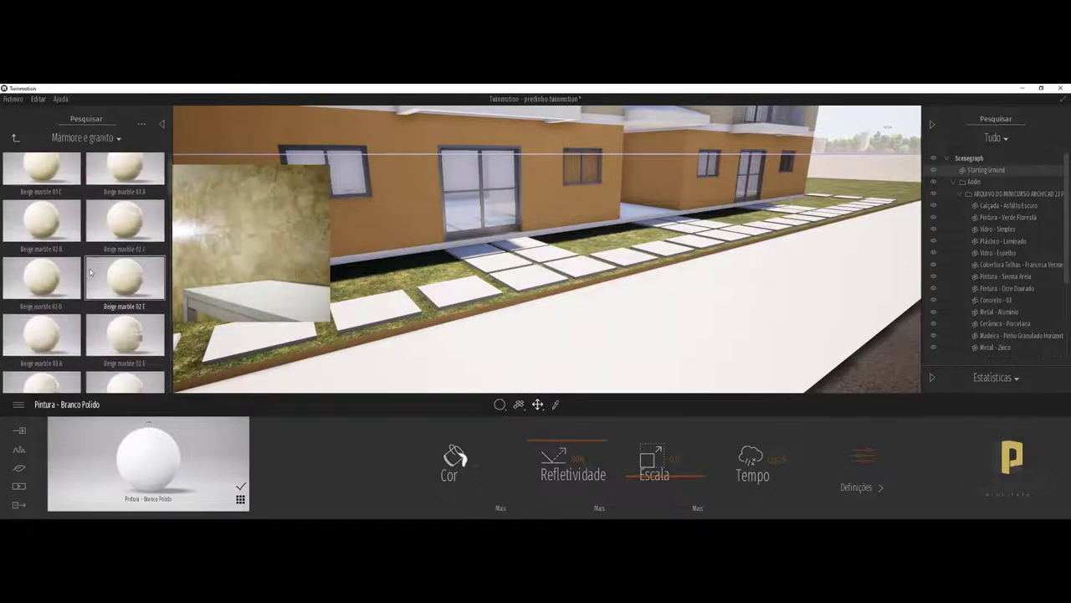
scroll(132, 336, down, 1)
scroll(131, 323, down, 1)
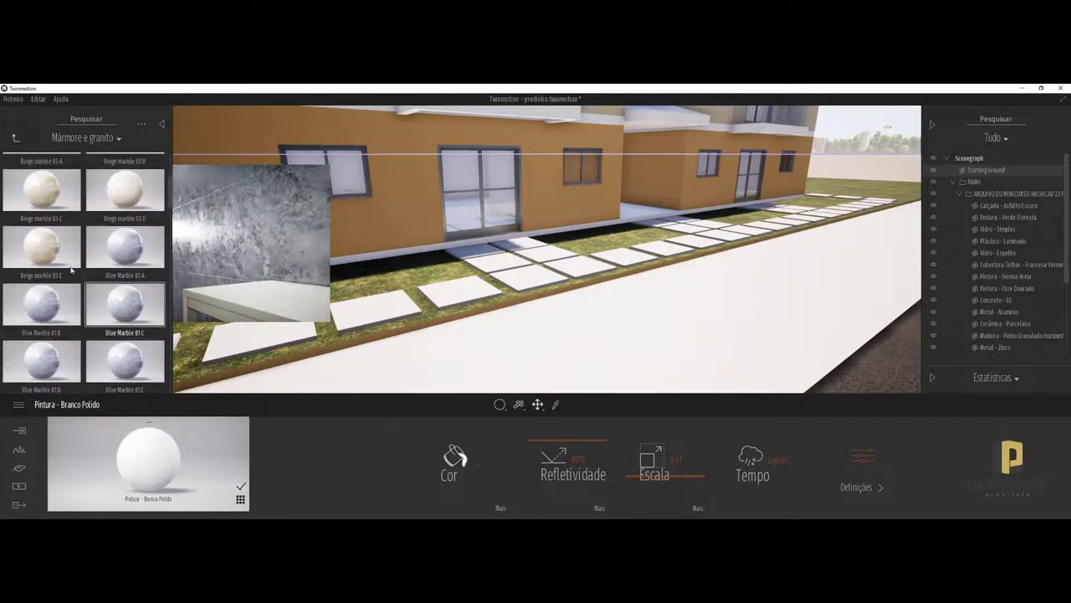
scroll(47, 319, down, 1)
scroll(48, 320, down, 1)
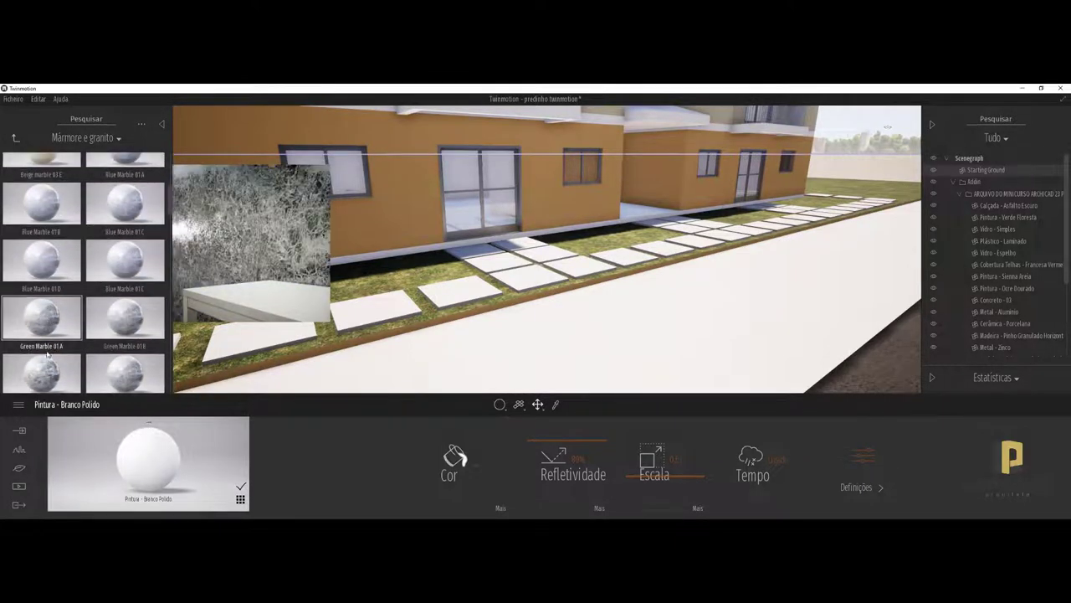
scroll(48, 353, down, 1)
scroll(47, 354, down, 1)
scroll(111, 290, down, 1)
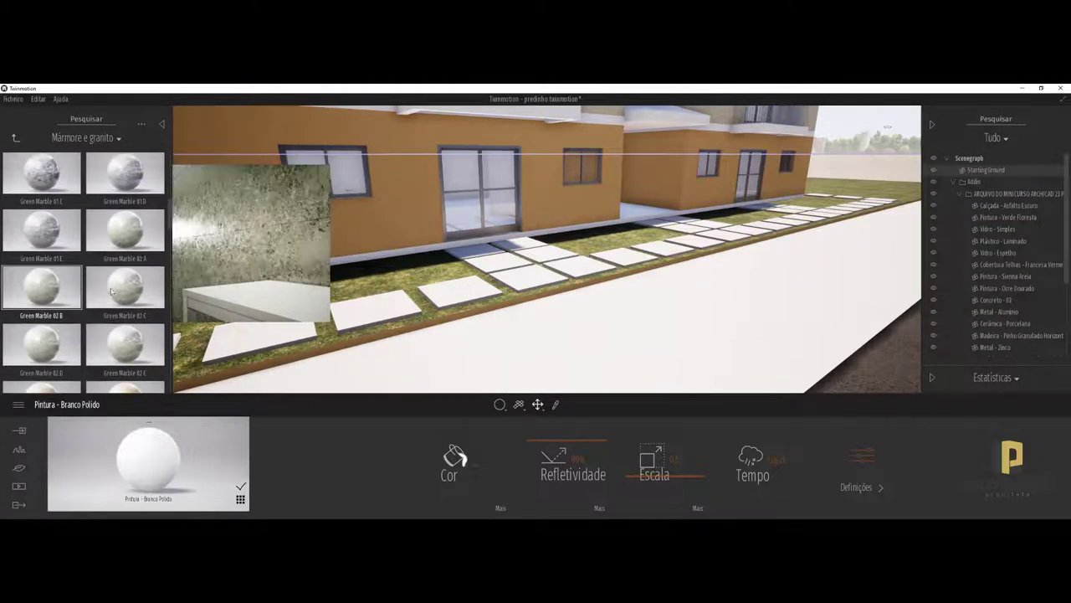
scroll(142, 370, down, 2)
scroll(142, 370, down, 1)
scroll(141, 367, down, 1)
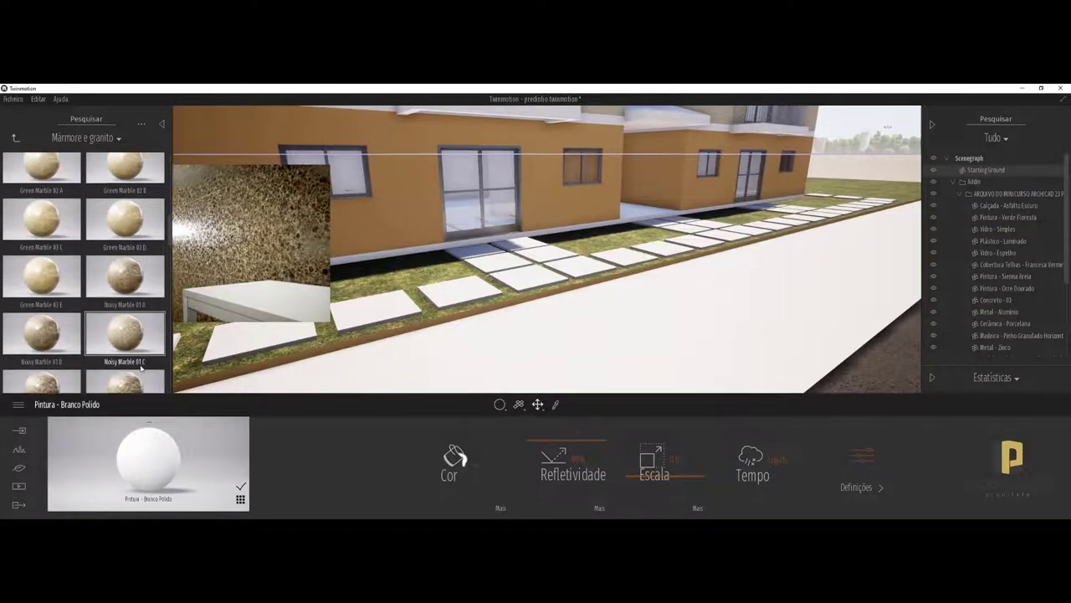
scroll(133, 345, down, 2)
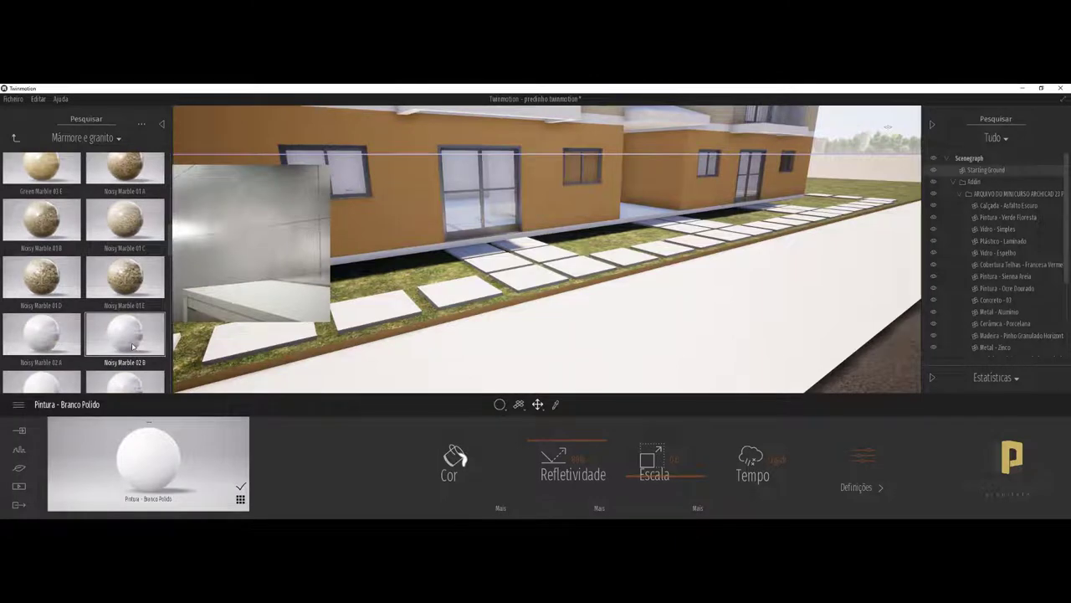
scroll(132, 345, down, 1)
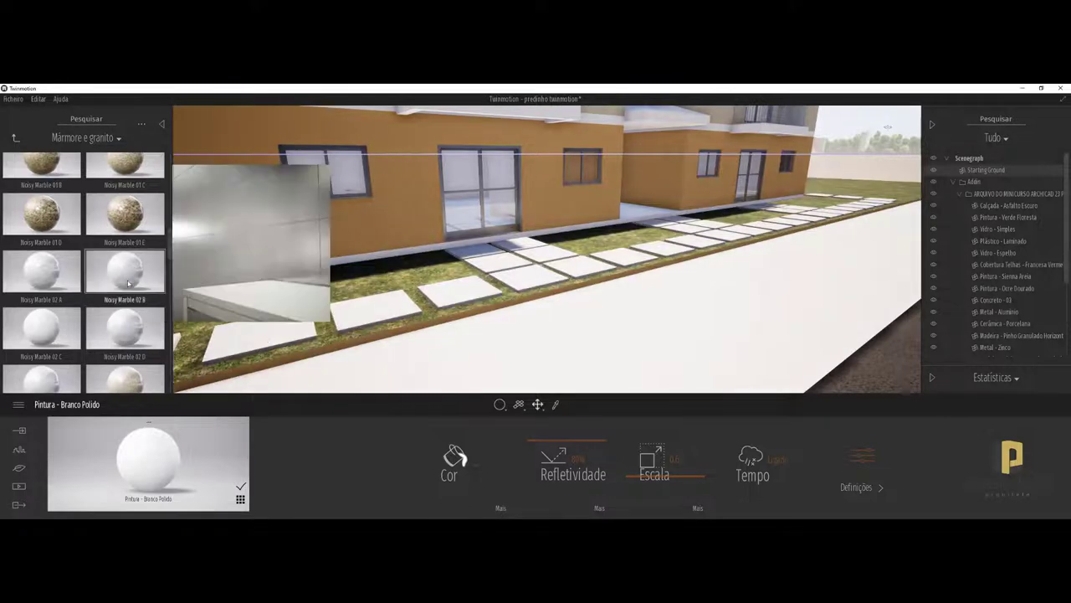
scroll(122, 276, up, 2)
scroll(122, 277, up, 2)
scroll(122, 276, up, 2)
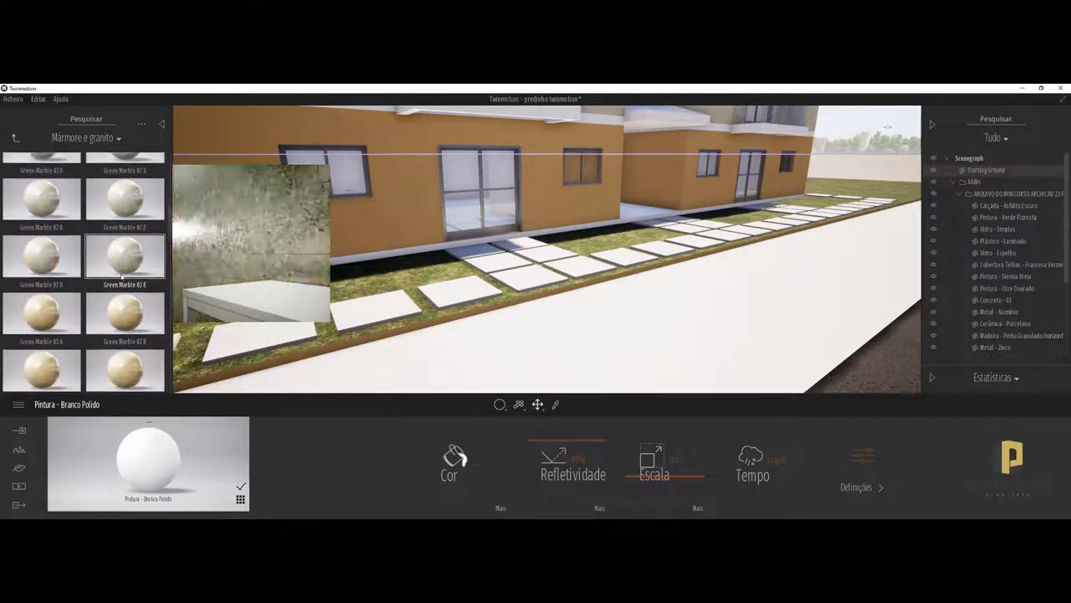
scroll(101, 251, up, 2)
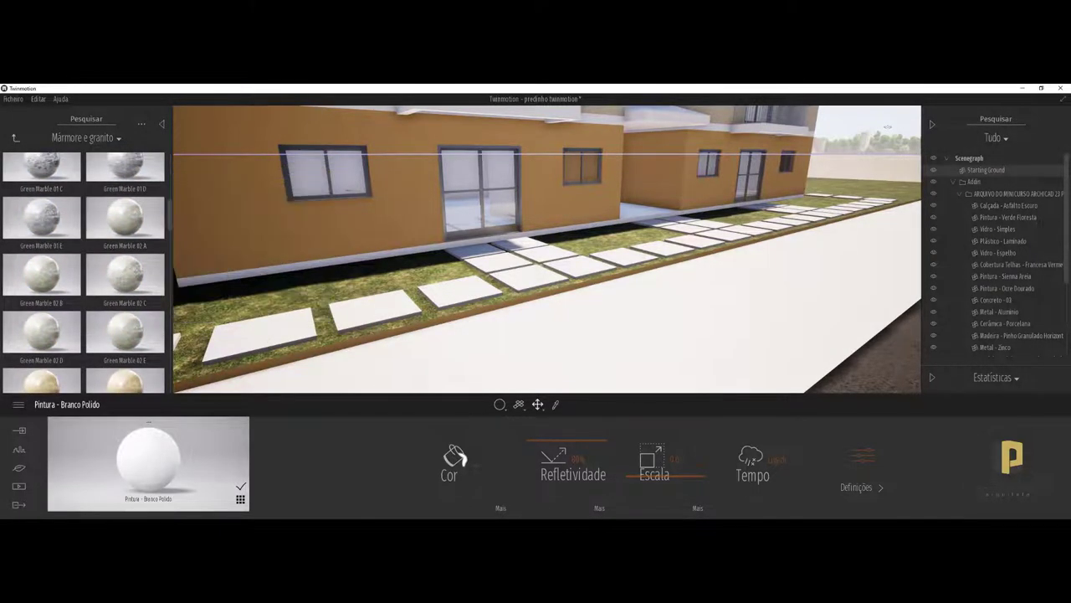
click(15, 137)
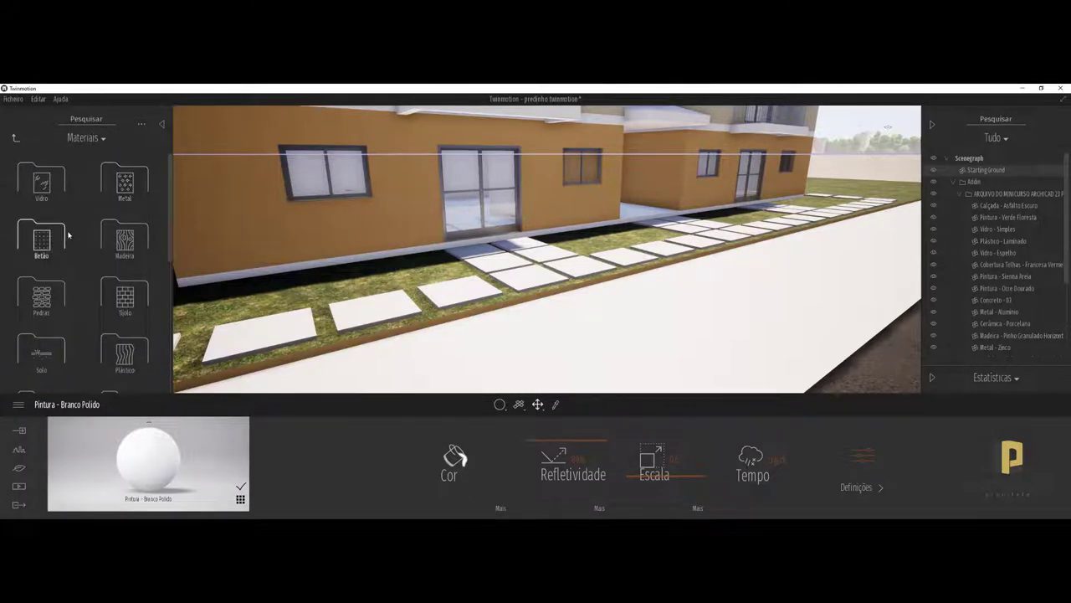
Apply Exposed aggregate concrete 01 from the Betão folder to the road, then face the facade again
click(42, 241)
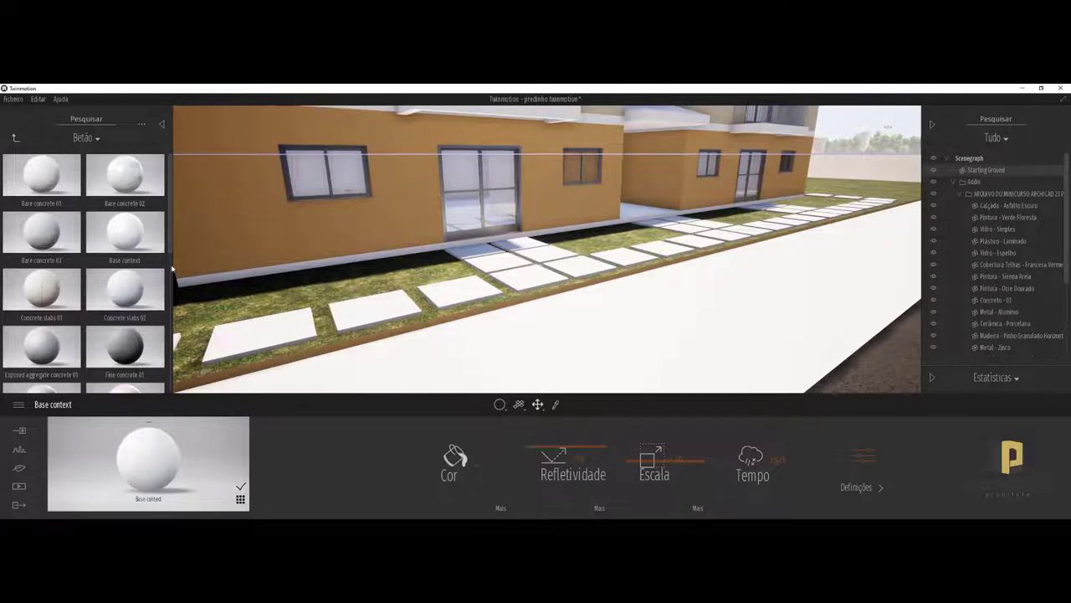
scroll(123, 354, down, 1)
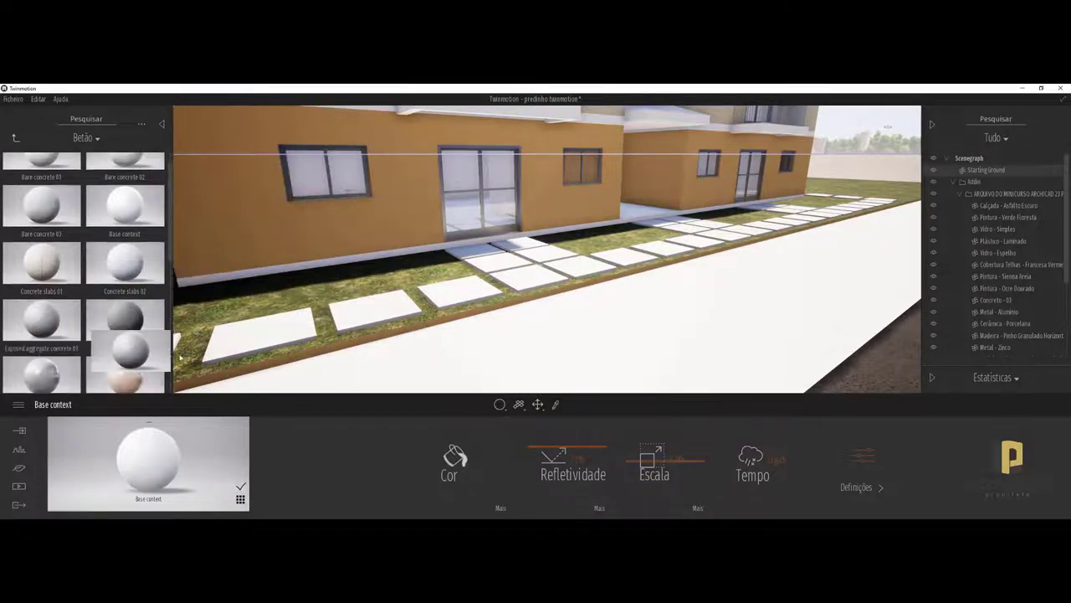
right_drag(240, 348, 2, 247)
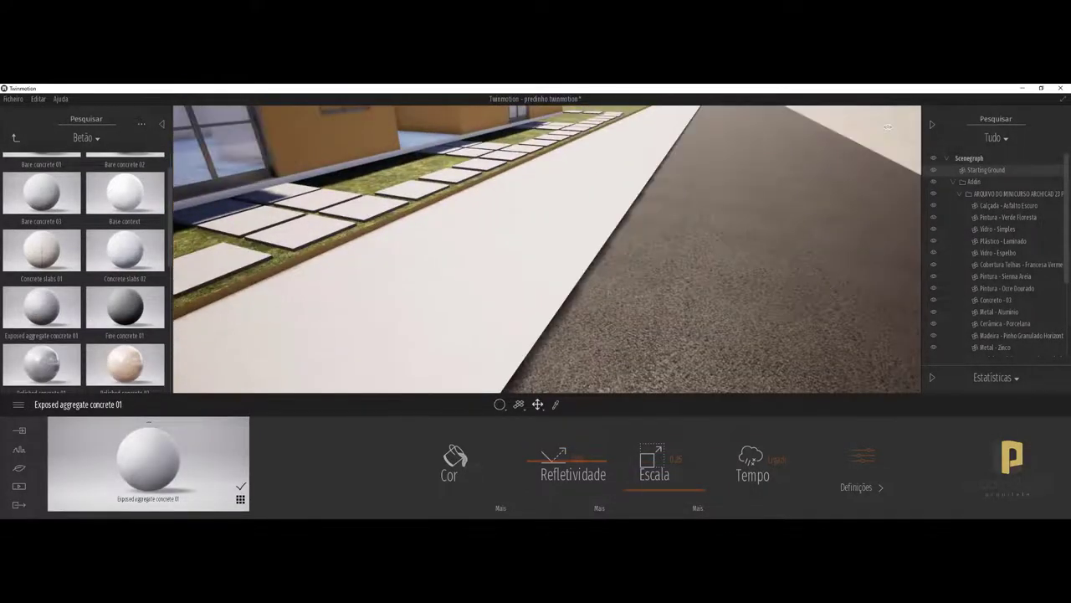
click(15, 137)
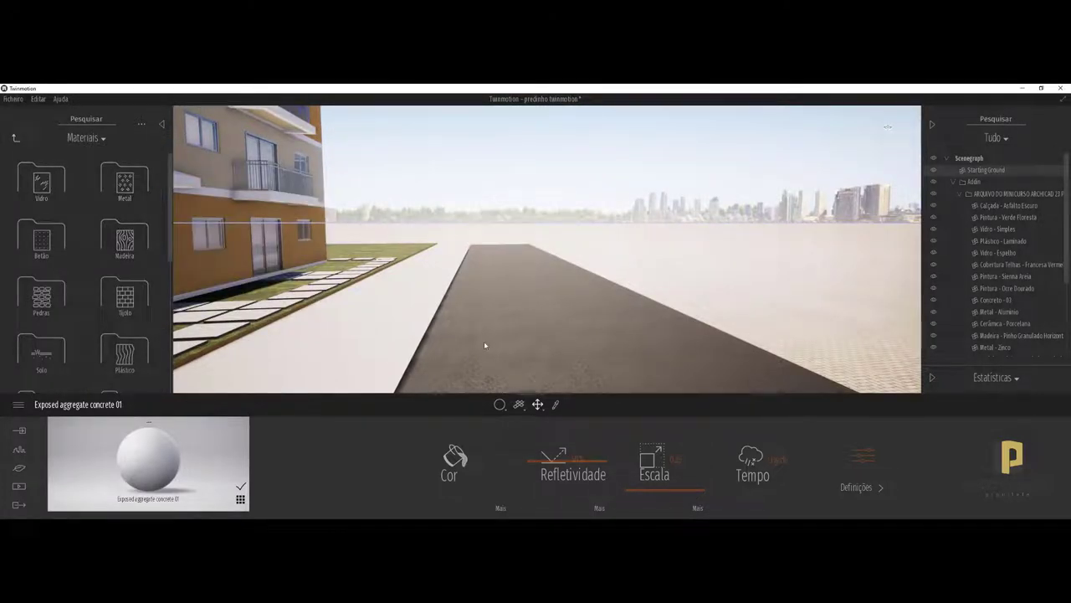
right_drag(411, 287, 276, 287)
right_drag(888, 127, 888, 127)
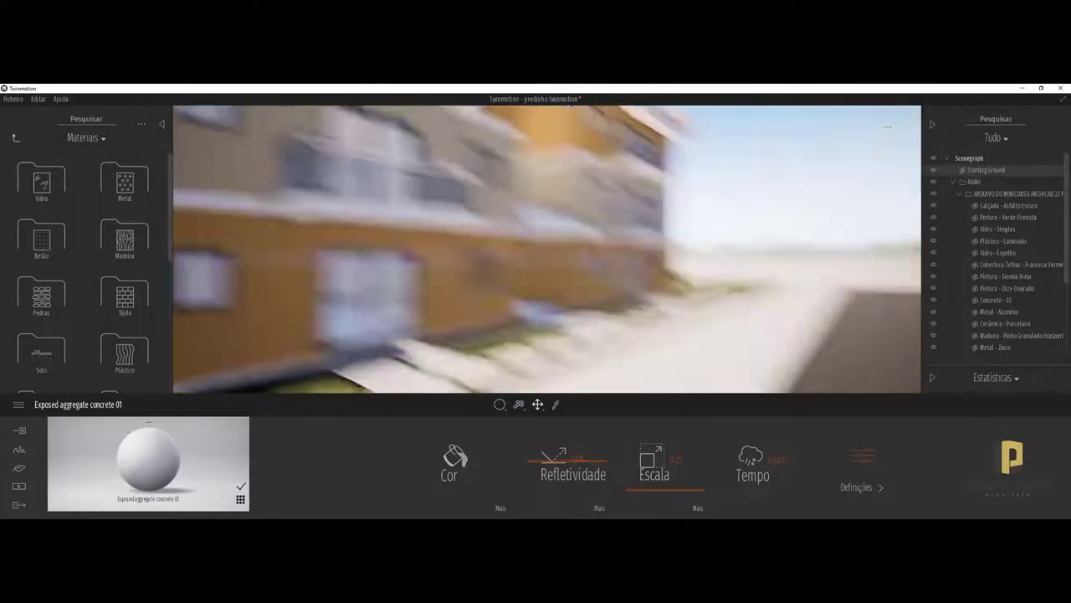
Jump to the Image 01 camera view and show the library's top-level categories
click(18, 486)
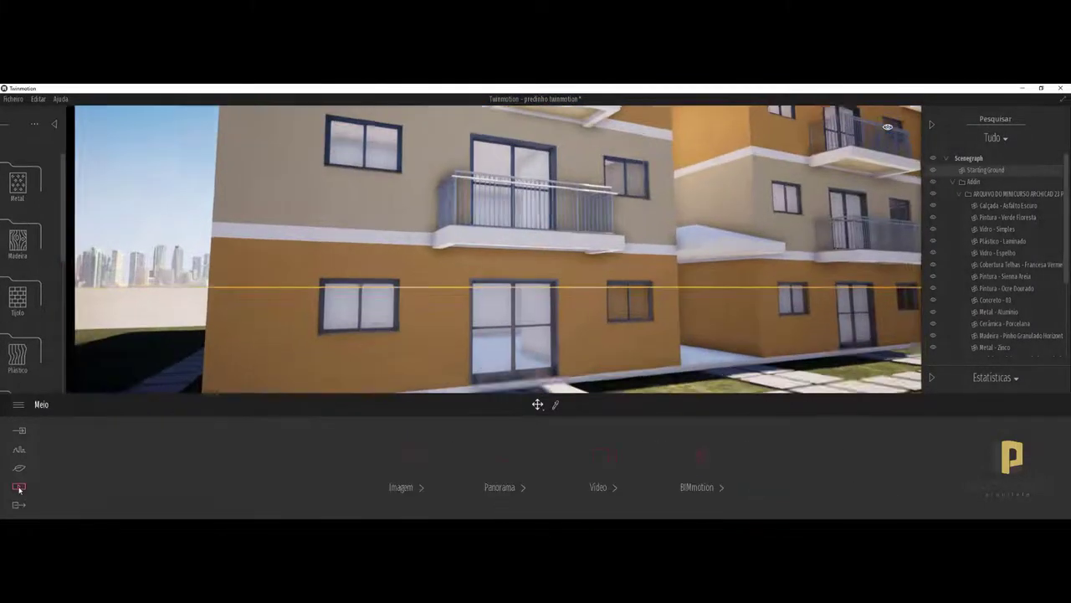
click(403, 462)
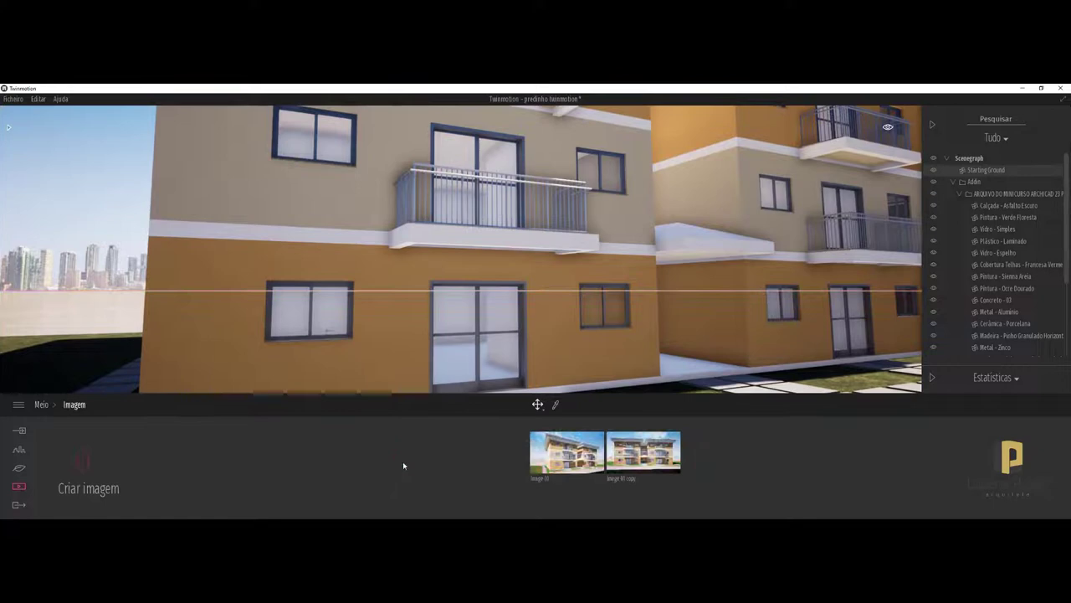
click(561, 457)
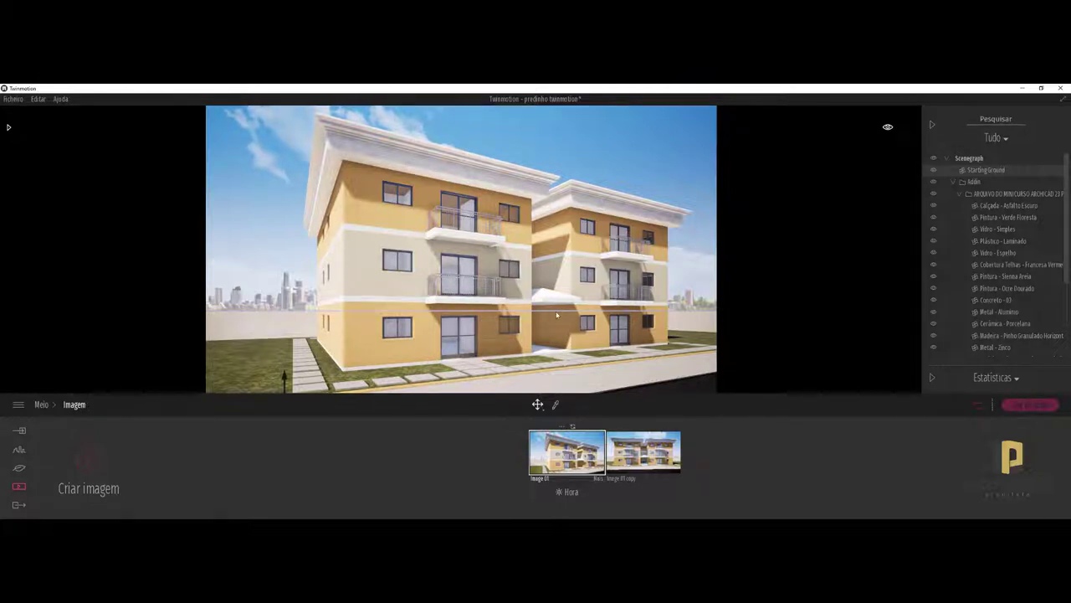
click(7, 127)
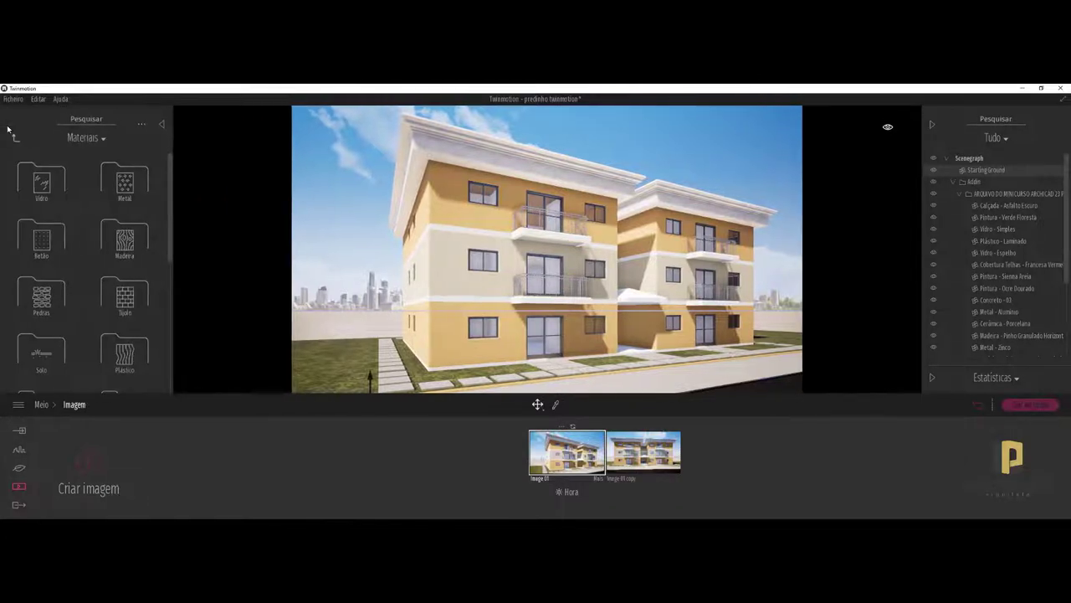
click(14, 139)
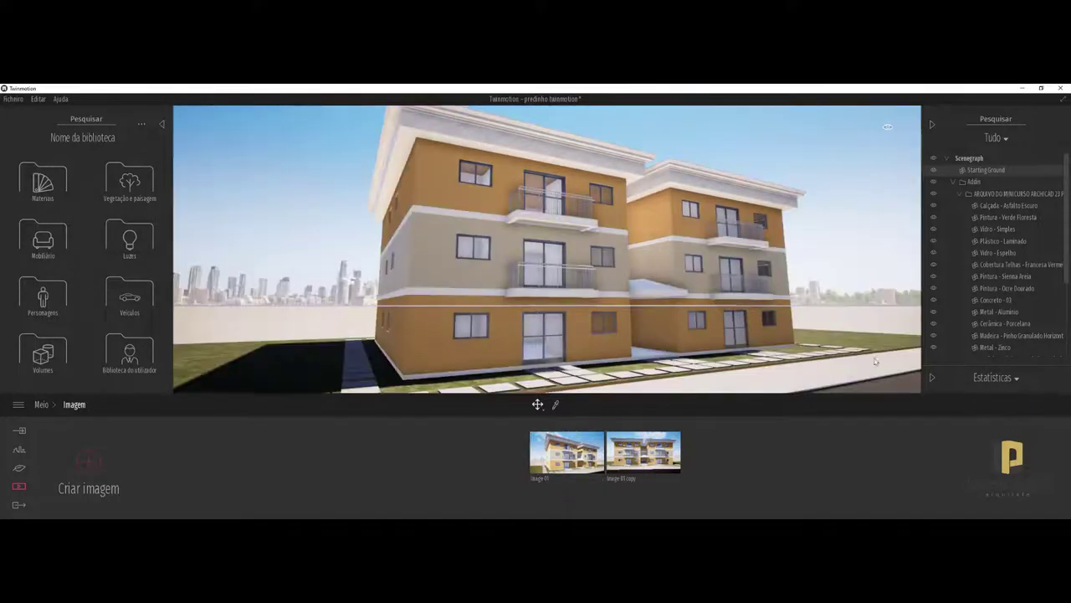
Drag a Carolina buckthorn 2 from Vegetação e paisagem > Árvores onto the lawn left of the building
click(135, 181)
click(136, 179)
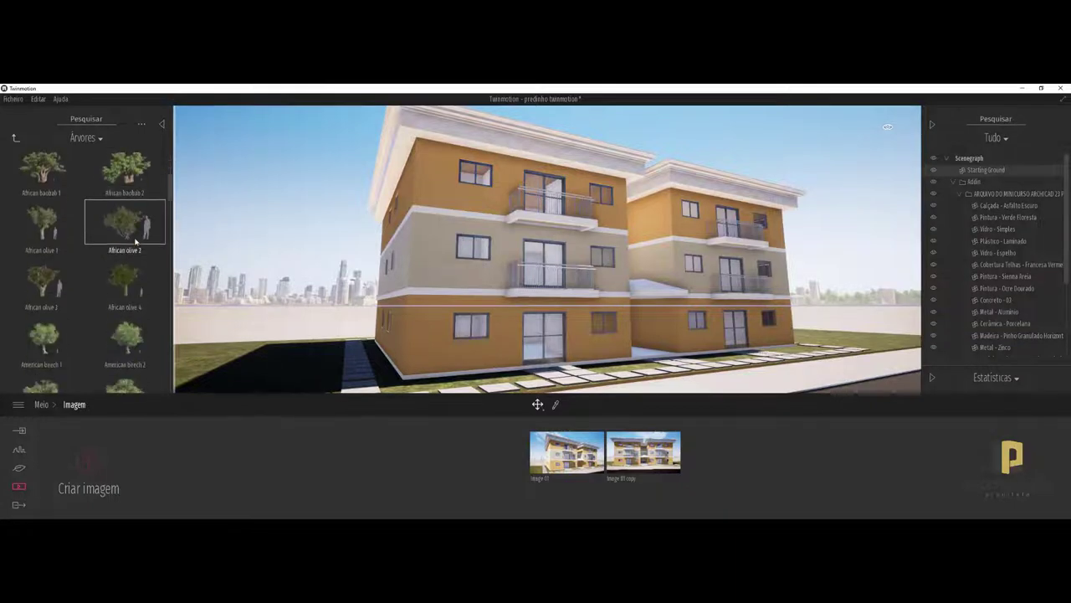
scroll(136, 241, down, 3)
scroll(135, 242, down, 2)
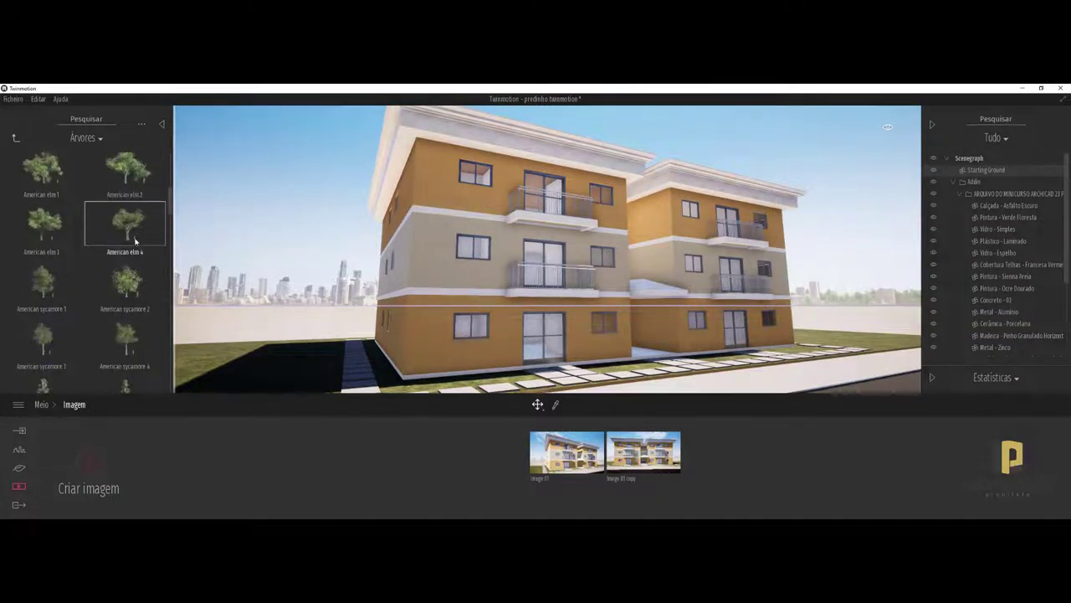
scroll(136, 241, down, 2)
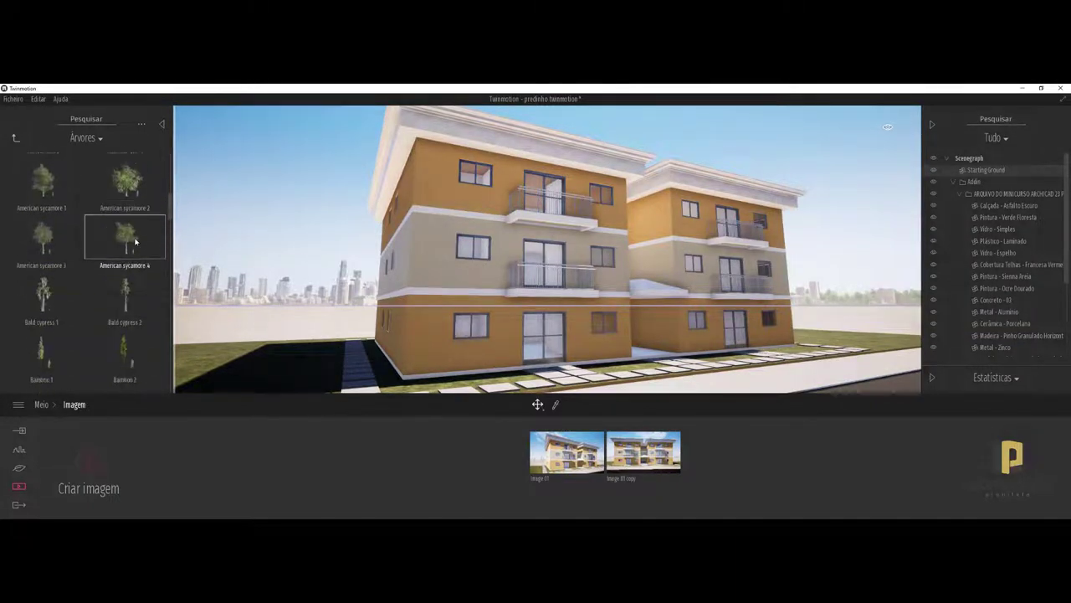
scroll(135, 241, down, 1)
scroll(135, 241, down, 2)
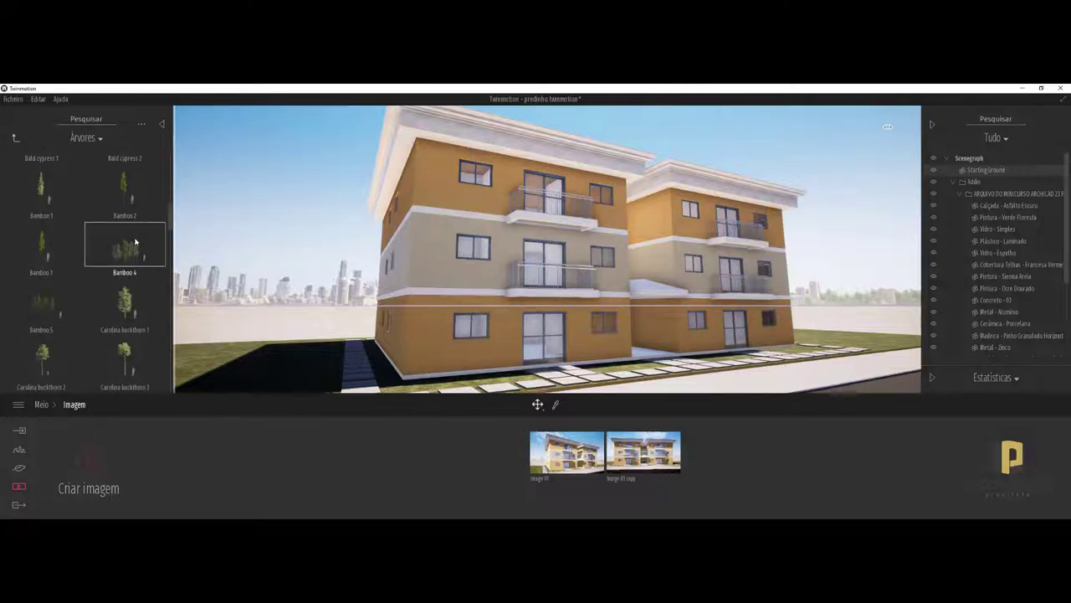
scroll(135, 241, down, 1)
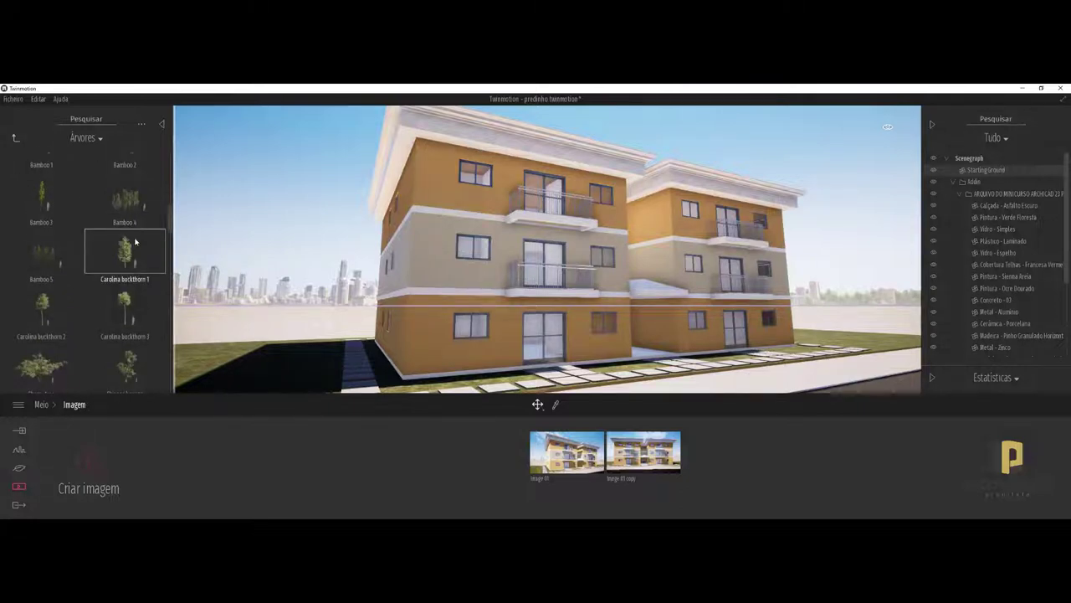
scroll(136, 241, down, 1)
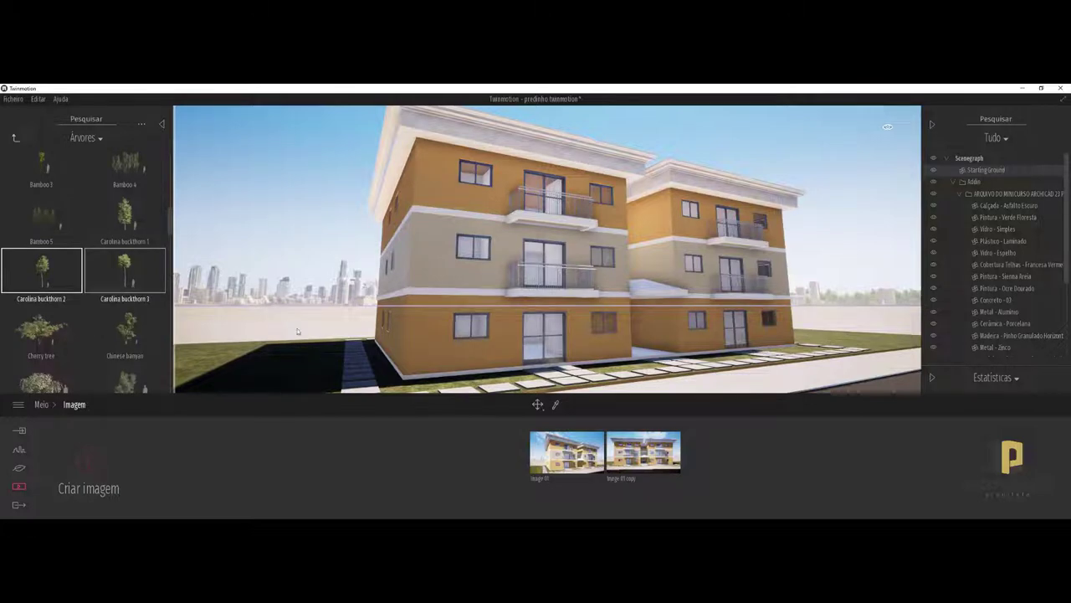
drag(297, 332, 328, 350)
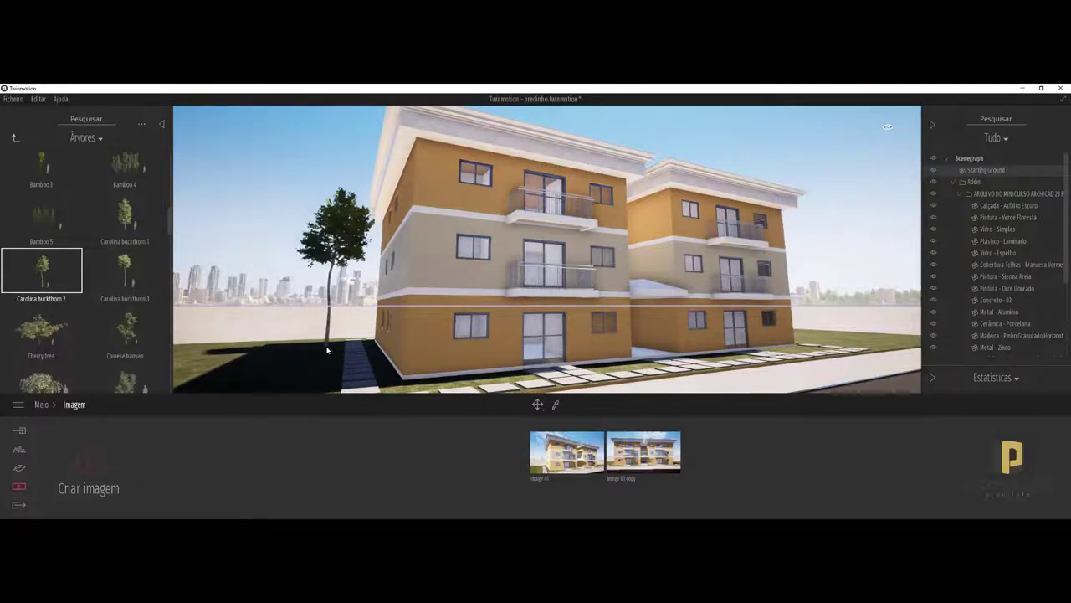
scroll(329, 340, down, 3)
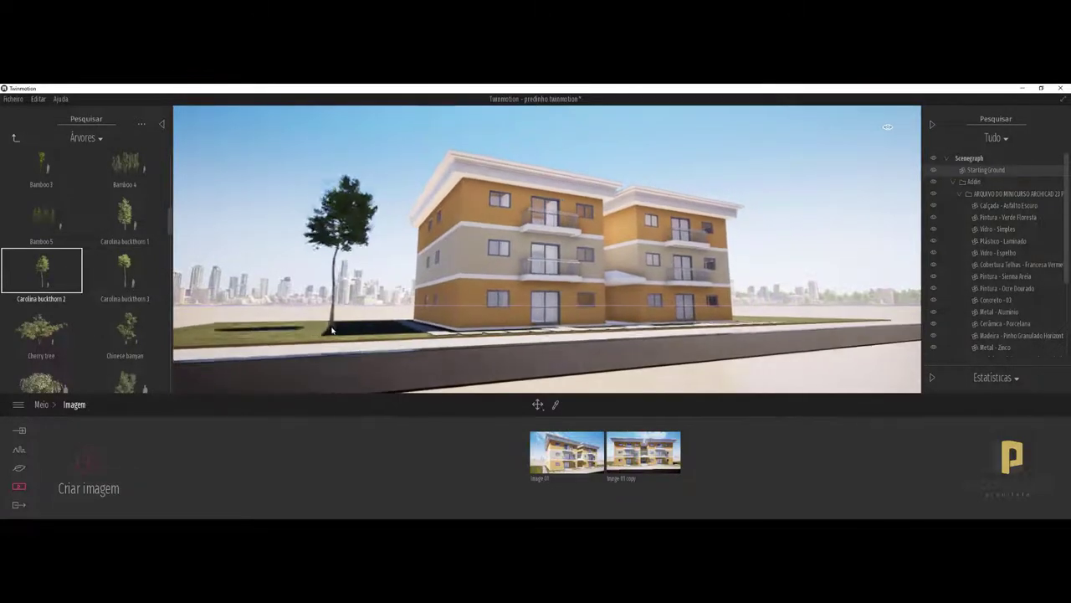
mouse_move(331, 330)
mouse_down()
mouse_move(338, 266)
mouse_move(442, 253)
mouse_up()
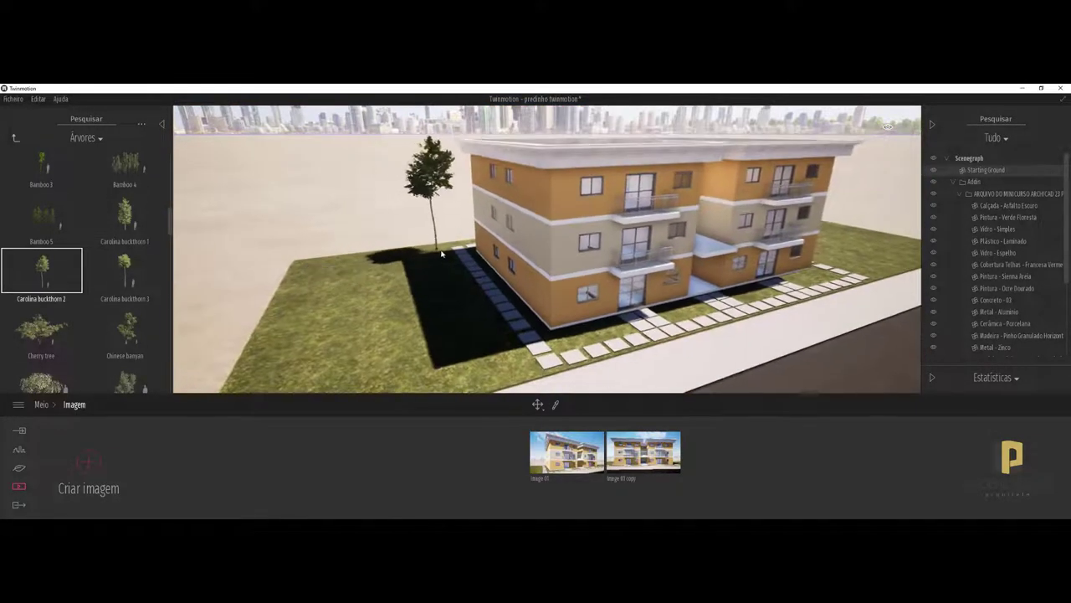
Add a second tree further left, then paint a grove of trees right of the building
click(442, 254)
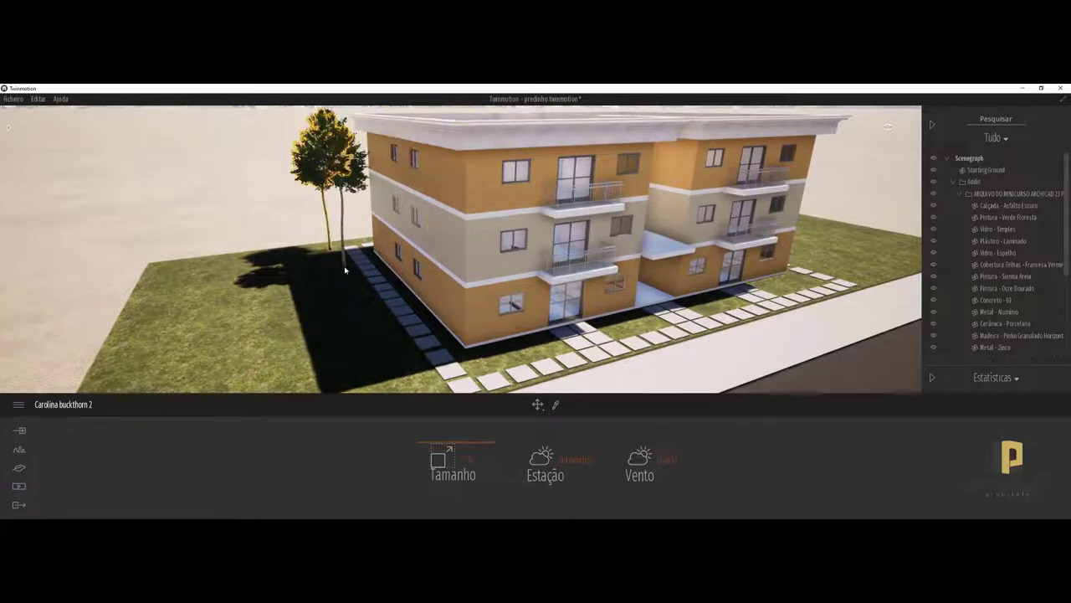
mouse_move(344, 270)
mouse_down()
mouse_move(281, 283)
mouse_move(271, 262)
mouse_move(299, 274)
mouse_up()
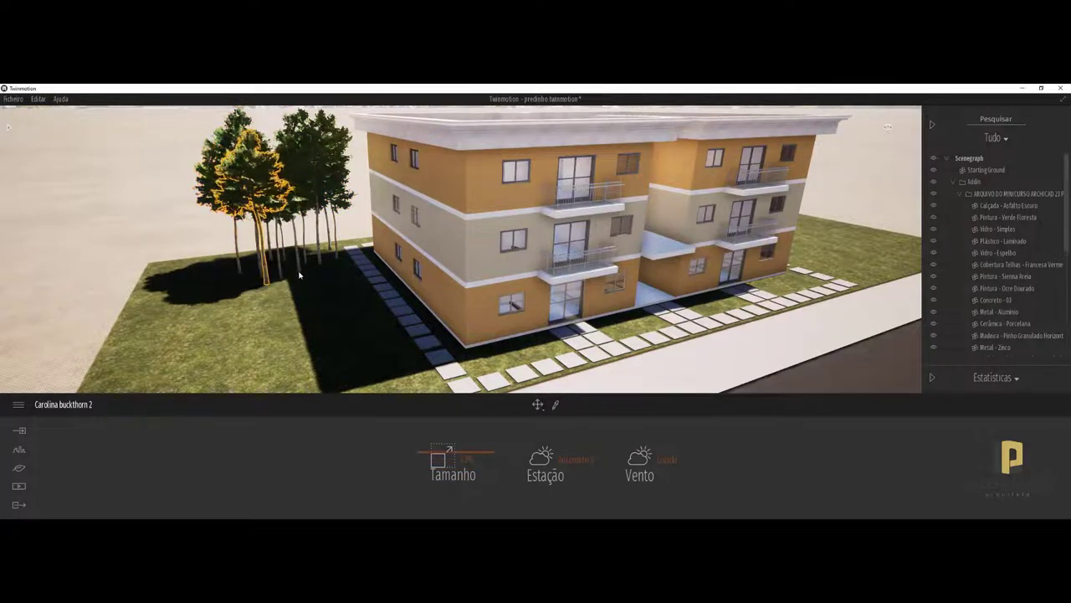
right_drag(299, 275, 559, 230)
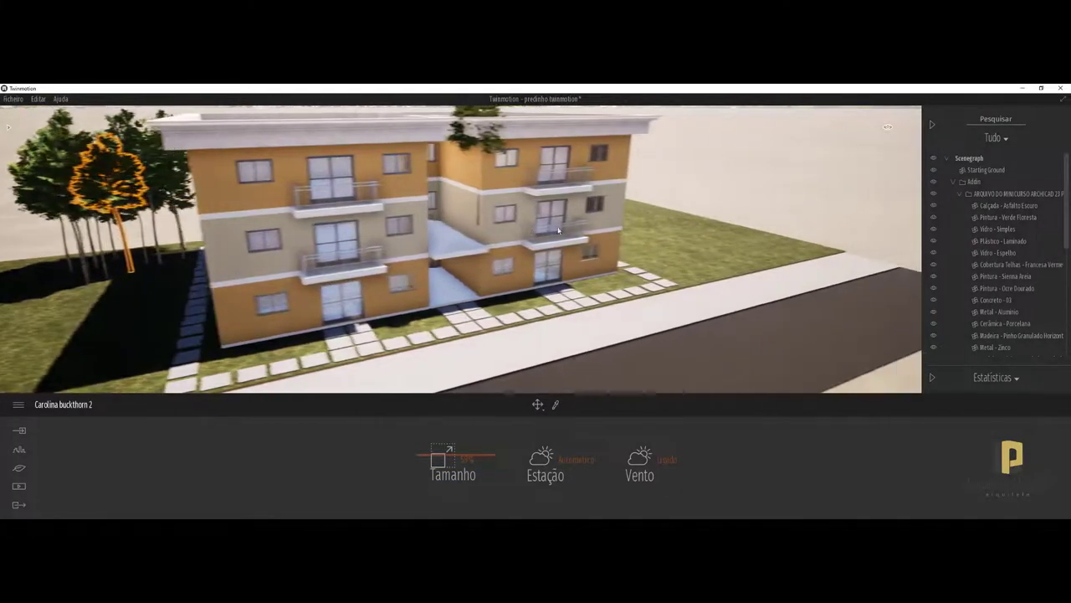
key(Right)
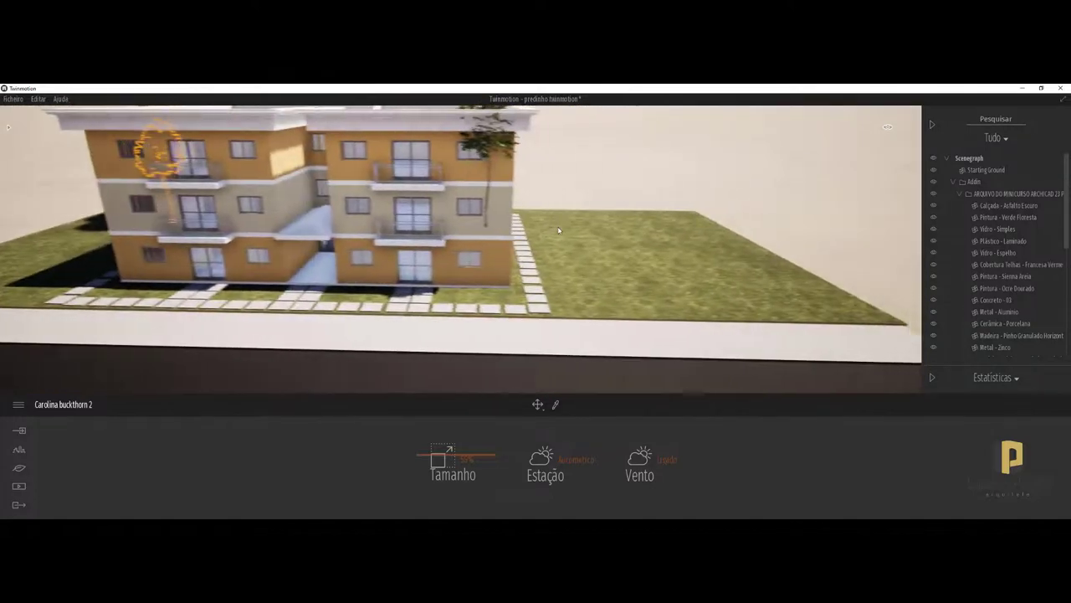
key(Right)
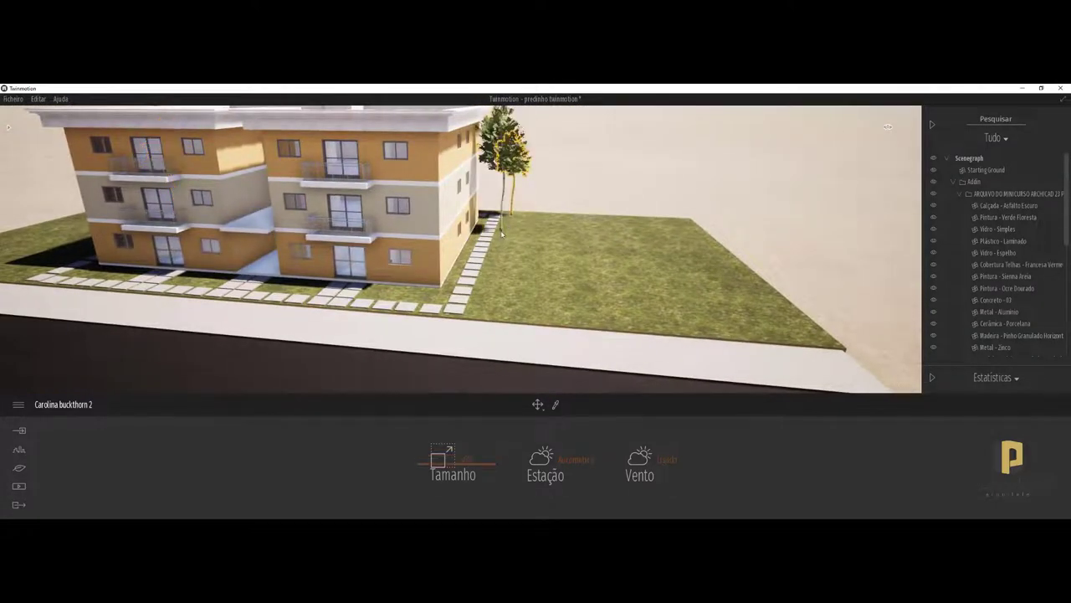
mouse_move(502, 234)
mouse_down()
mouse_move(559, 226)
mouse_move(549, 260)
mouse_move(567, 219)
mouse_move(574, 245)
mouse_up()
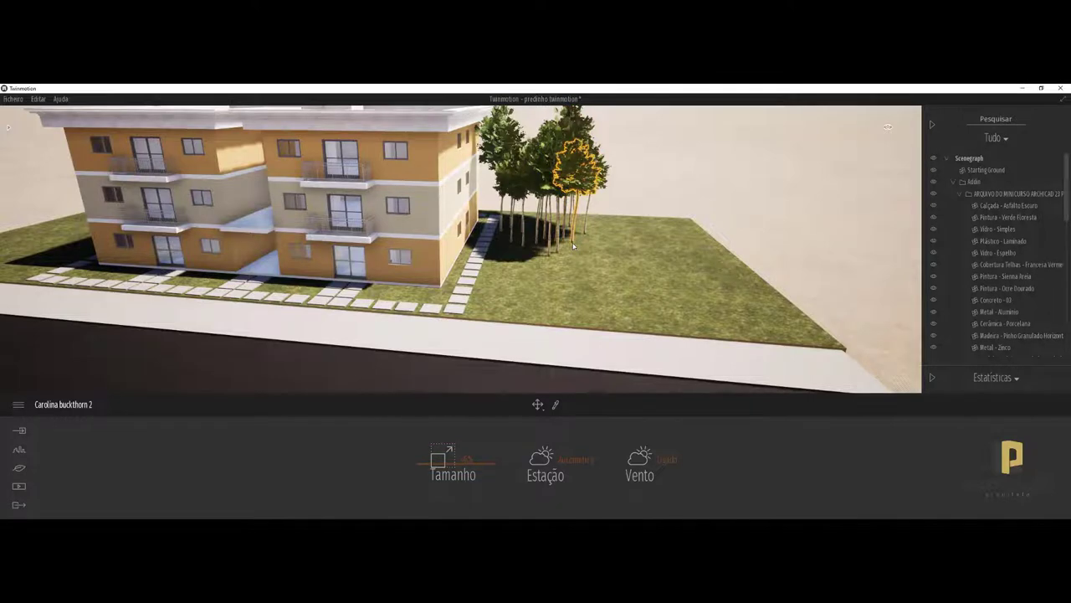
key(Escape)
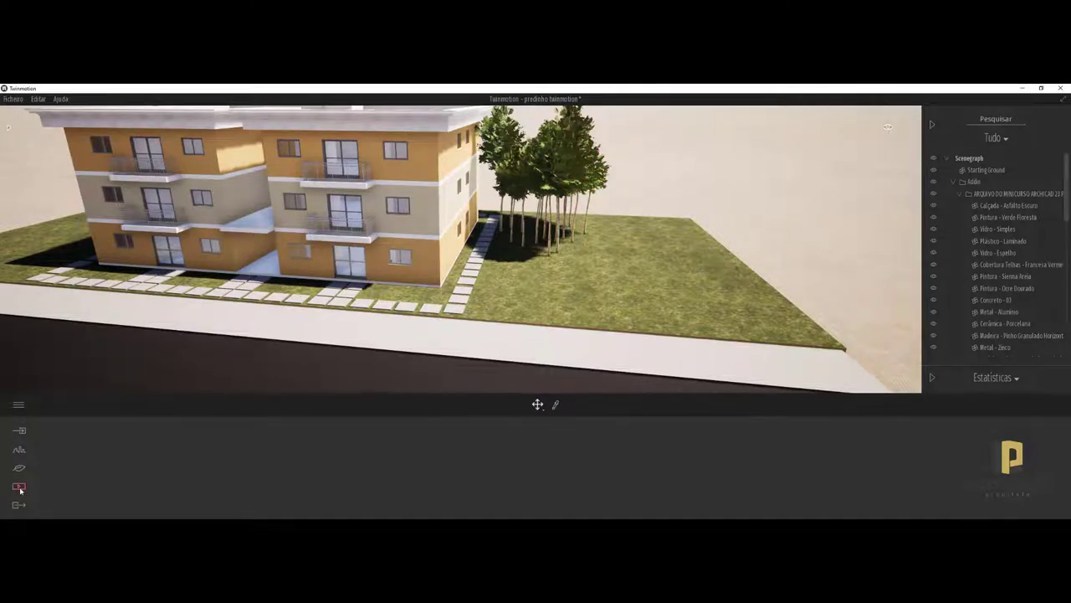
Return to the Image 01 camera view
click(19, 488)
click(404, 471)
click(566, 456)
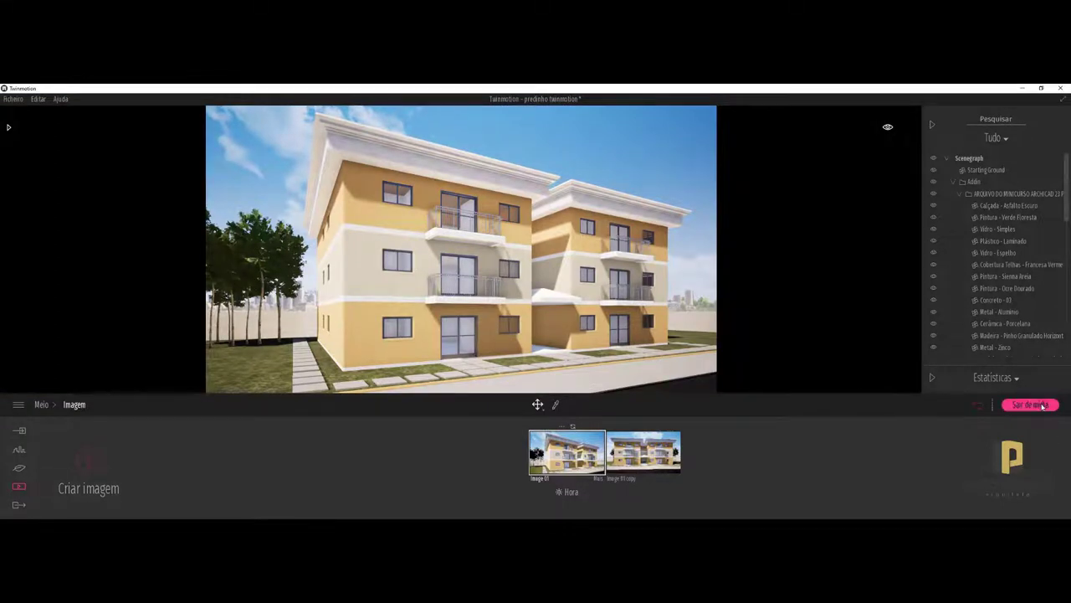
Place Azalea 2 shrubs from Arbustos by the building's left end and right block
click(10, 129)
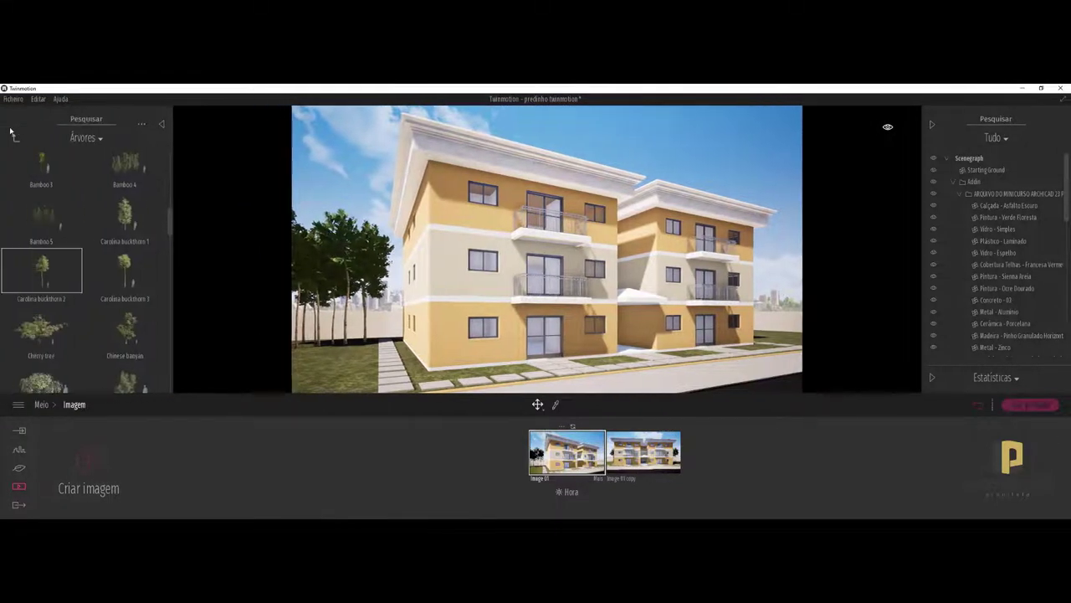
click(15, 139)
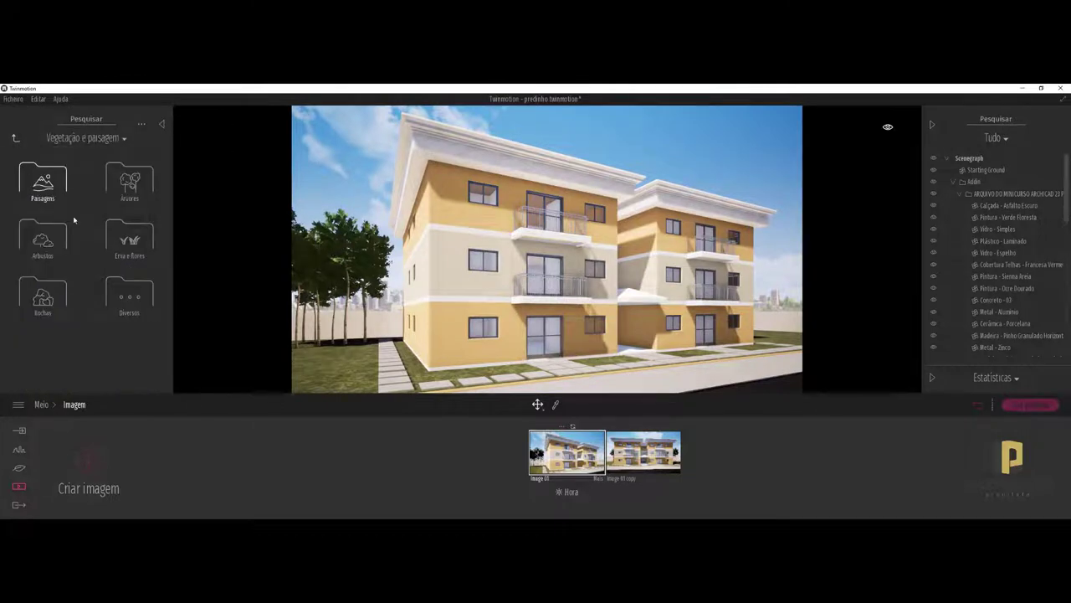
click(52, 243)
scroll(52, 246, down, 2)
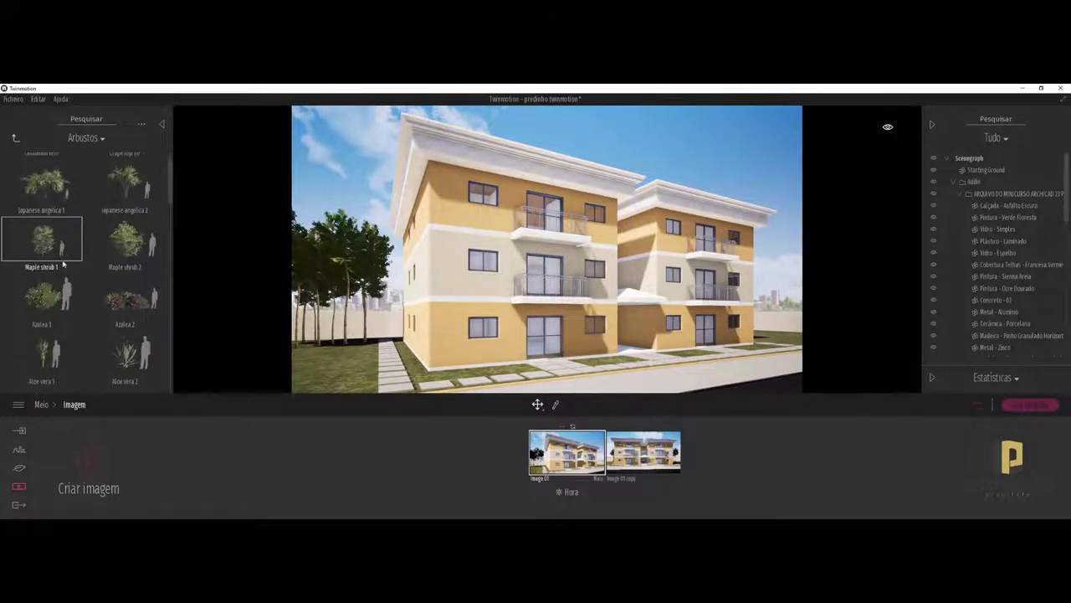
drag(123, 273, 340, 368)
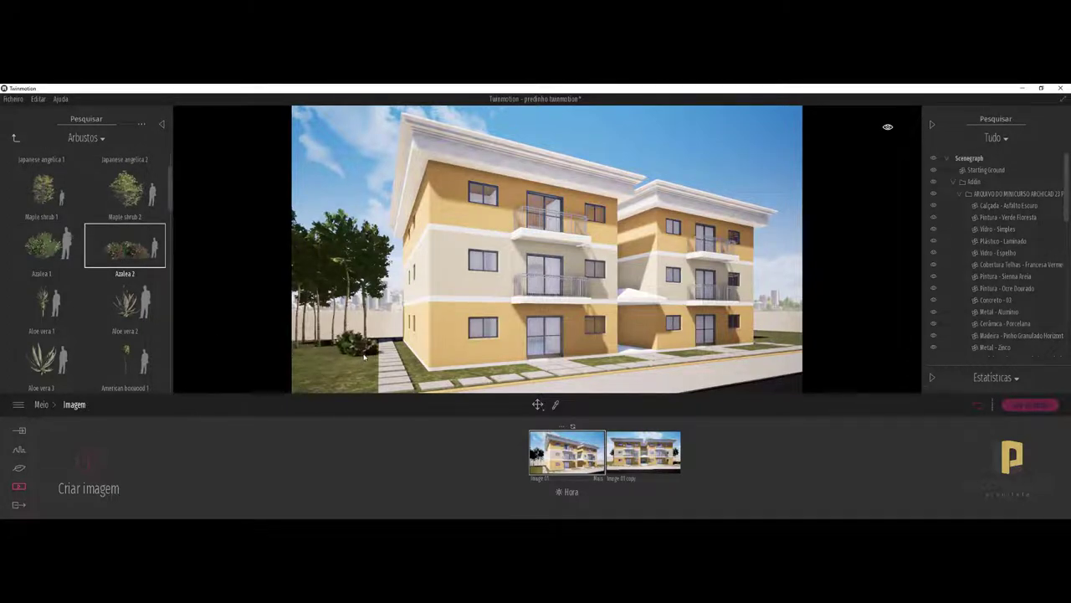
drag(340, 369, 366, 358)
drag(301, 356, 686, 343)
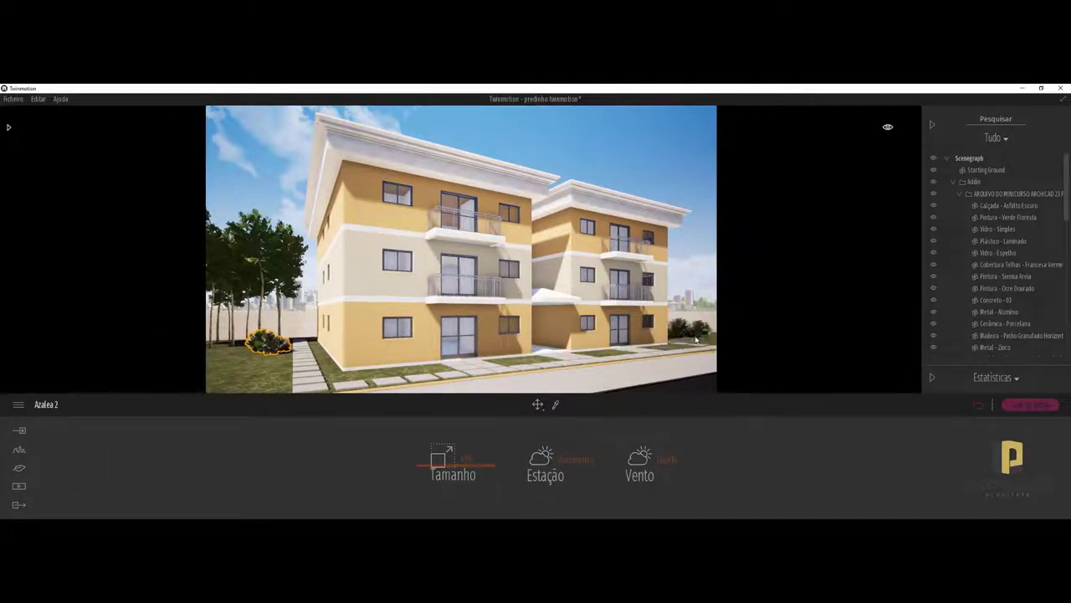
click(9, 127)
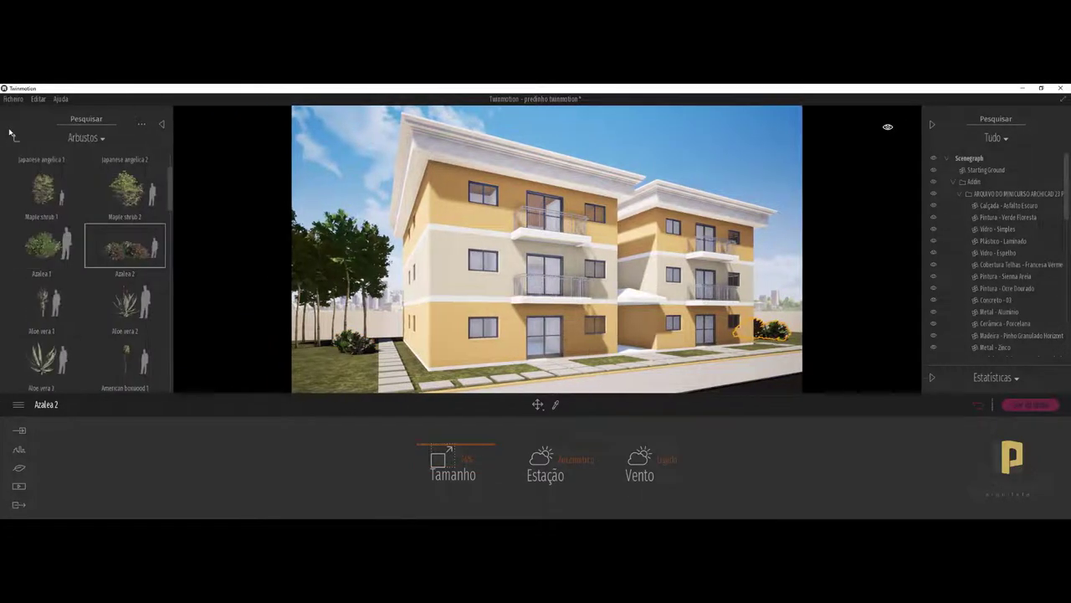
Drag Group02 from Personagens > Grupos onto the paving by the right building's entrance
click(14, 139)
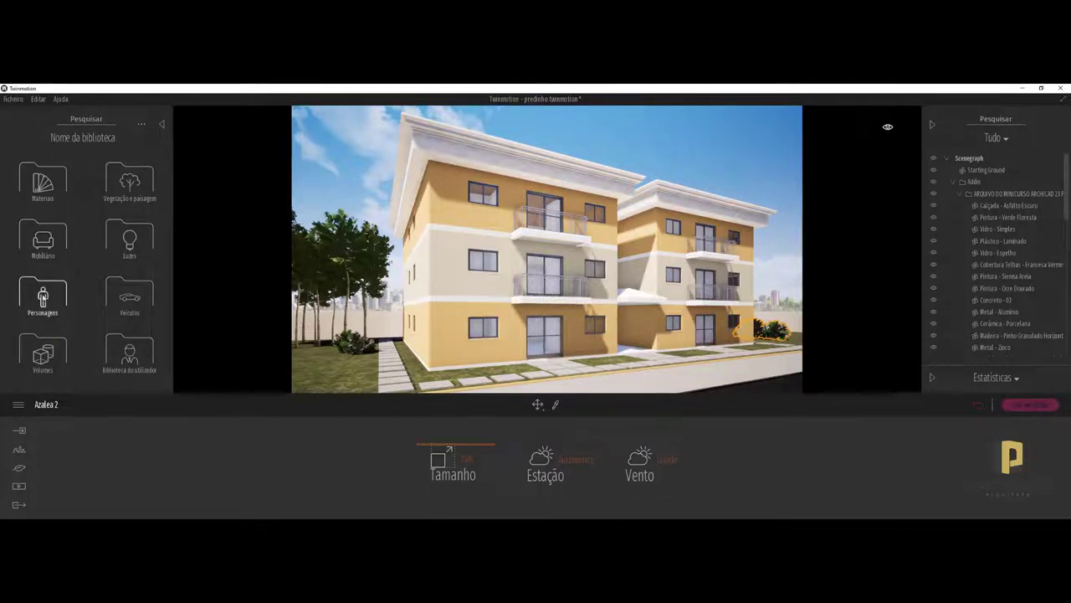
click(42, 299)
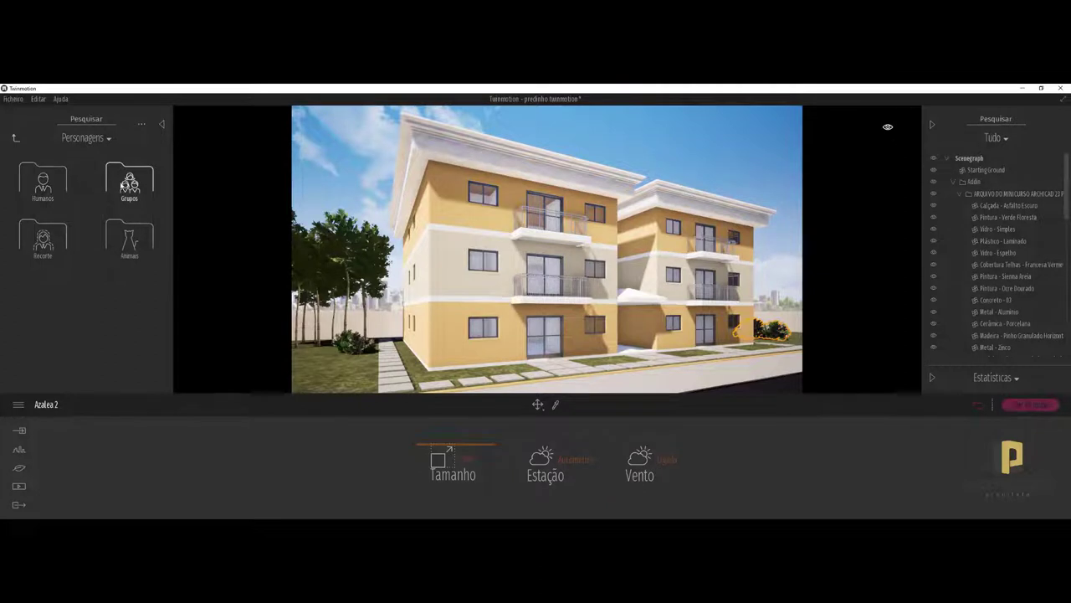
click(123, 186)
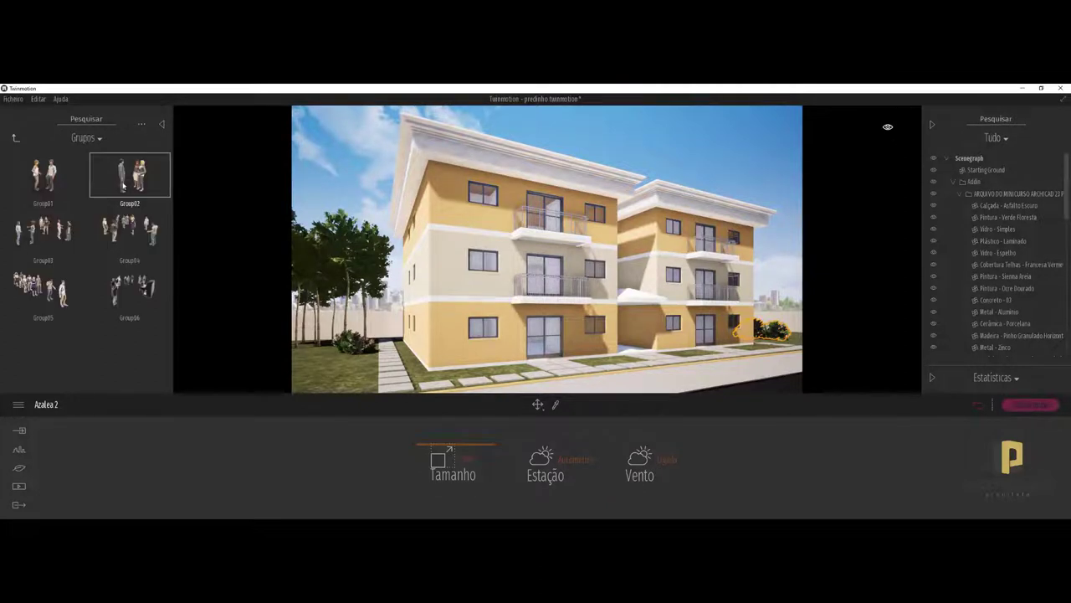
drag(127, 188, 259, 267)
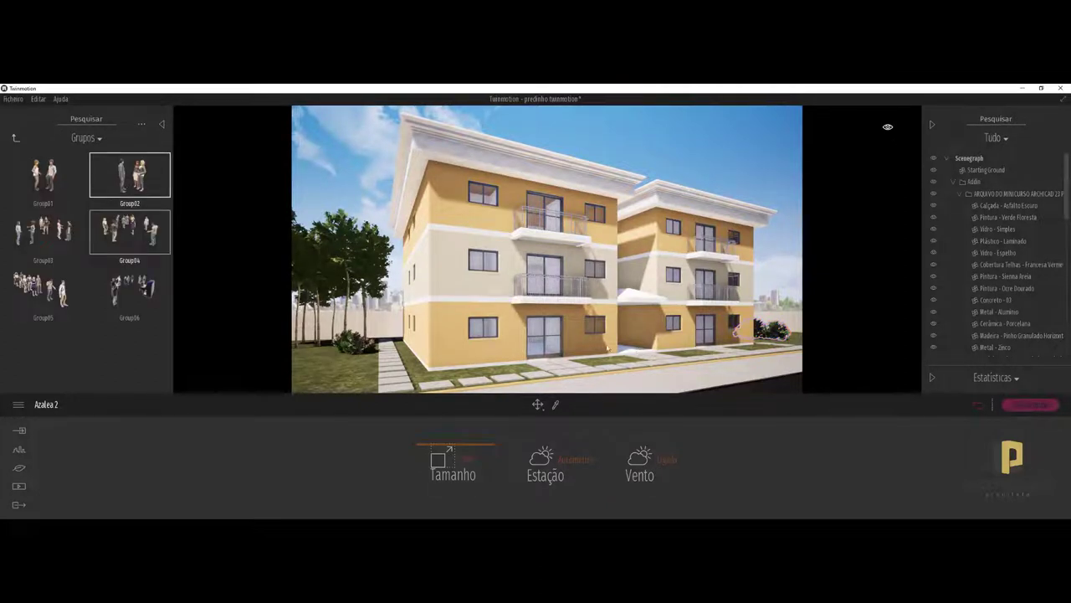
mouse_move(637, 386)
mouse_down()
mouse_move(631, 358)
mouse_move(656, 360)
mouse_up()
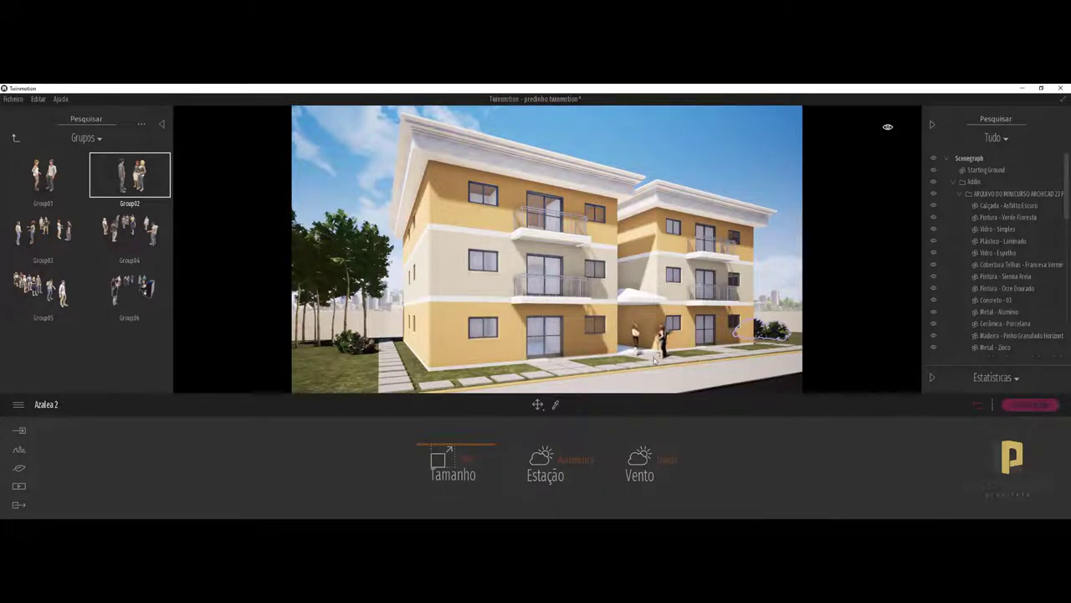
click(161, 124)
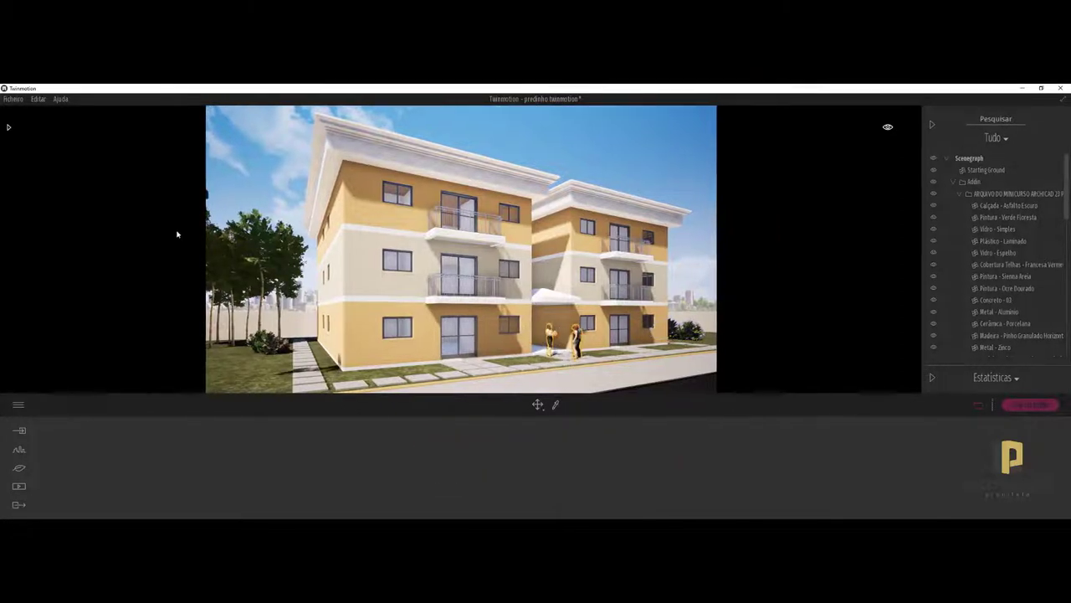
click(381, 244)
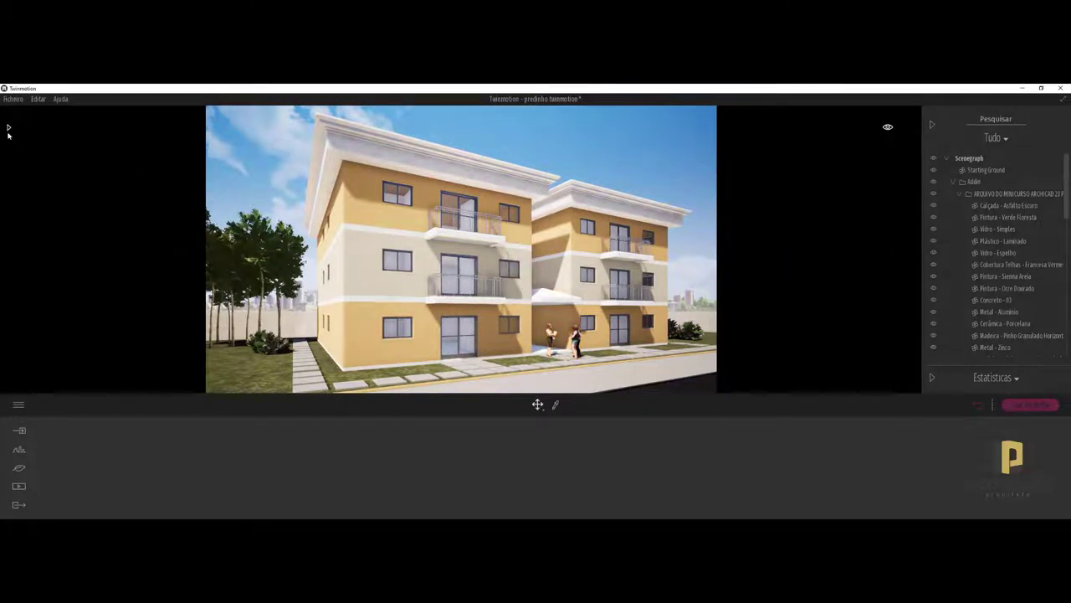
Place the Soo figure from Personagens > Humanos by the left building's ground-floor door
click(8, 128)
click(15, 139)
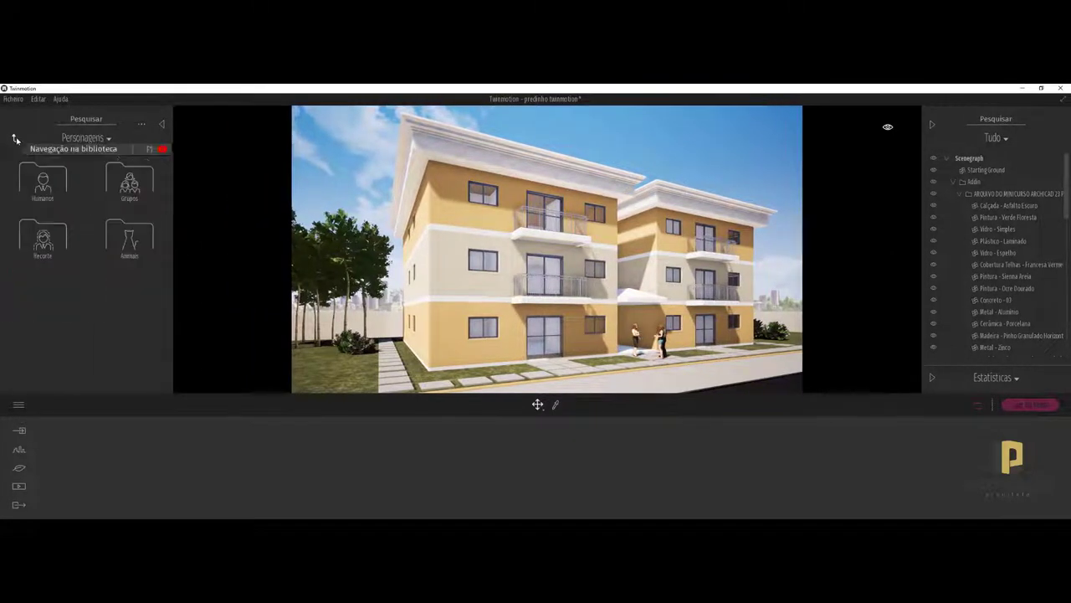
click(43, 179)
mouse_move(42, 232)
mouse_down()
mouse_move(557, 257)
mouse_move(553, 298)
mouse_up()
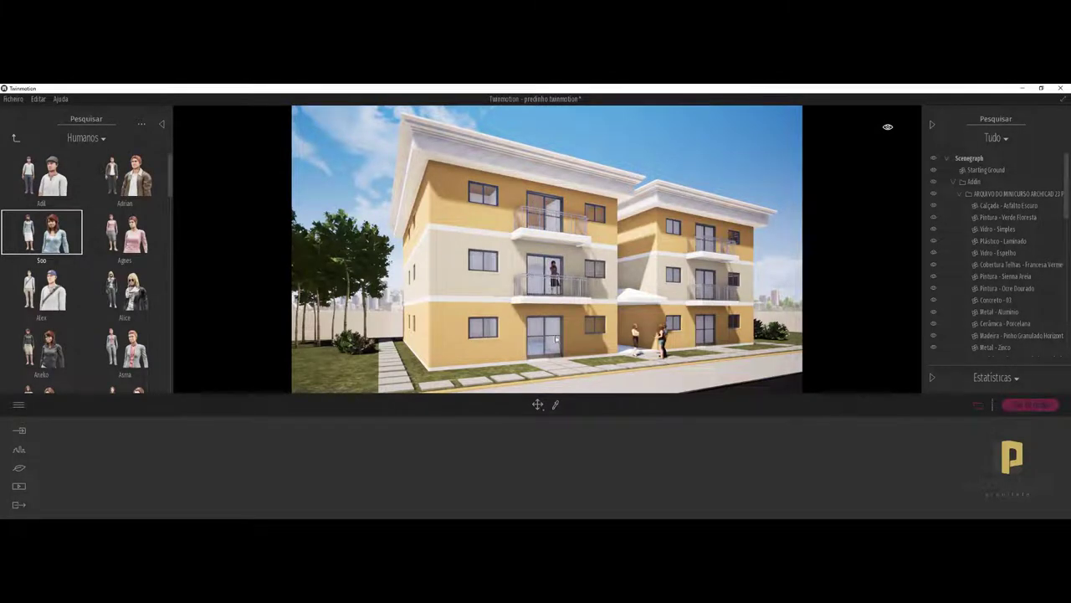
drag(555, 340, 544, 369)
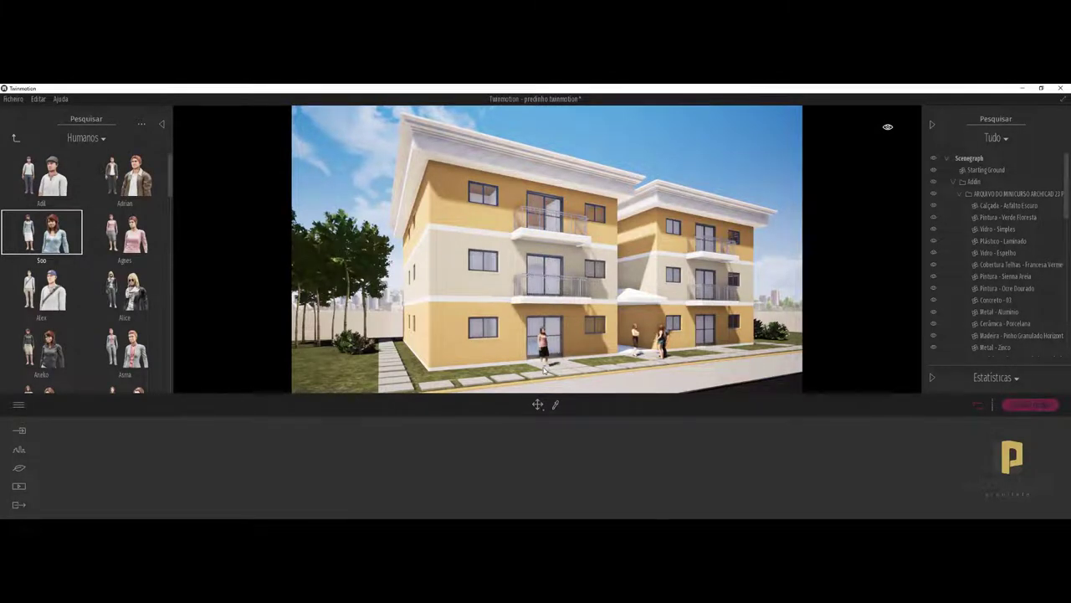
click(542, 368)
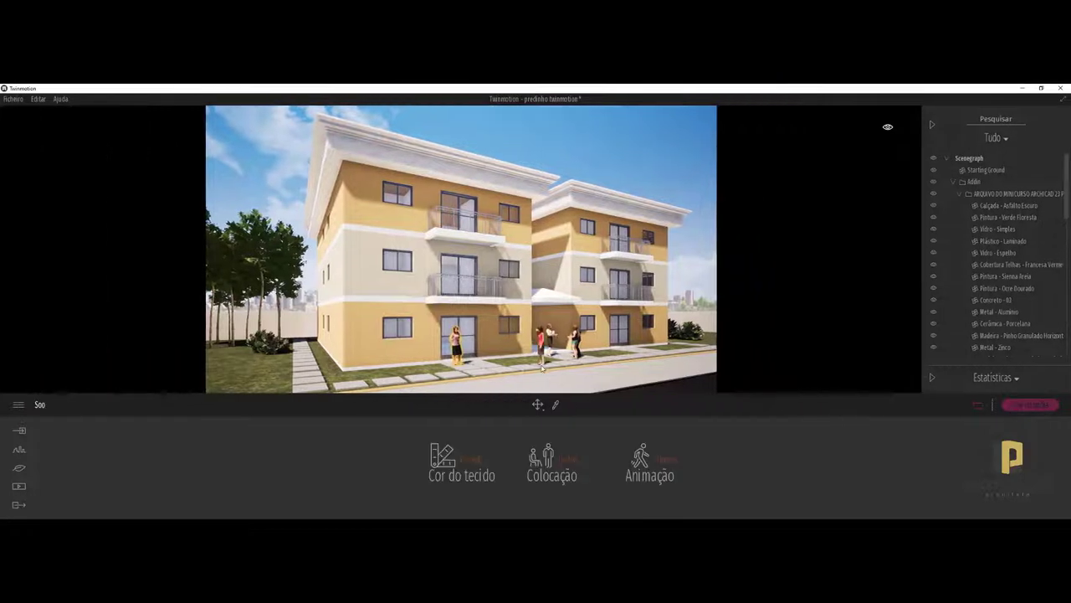
Reposition the woman figure along the right building's upper balcony
drag(626, 300, 630, 307)
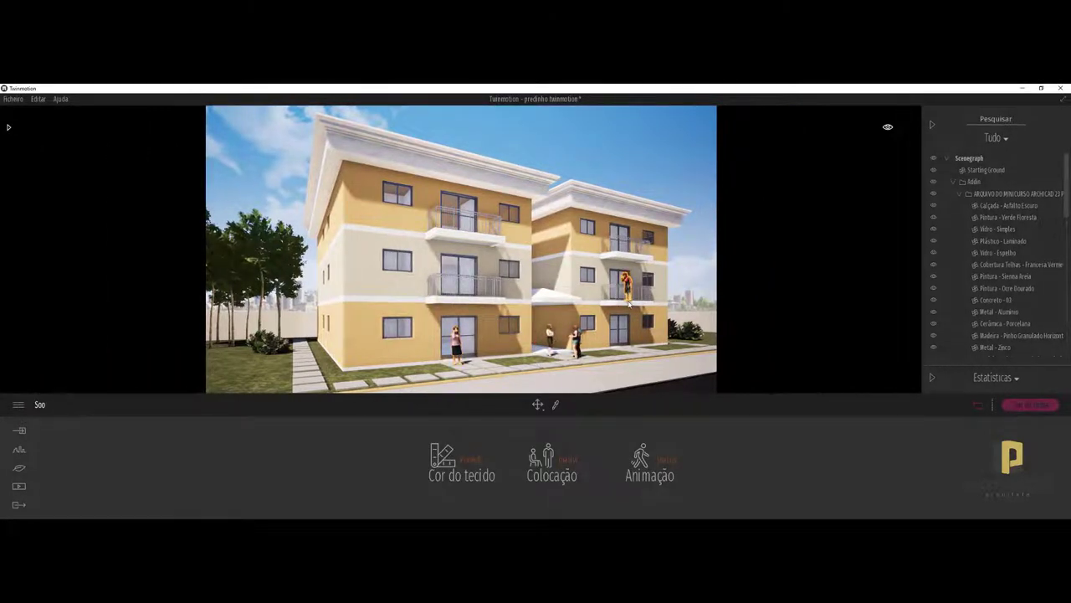
key(Escape)
scroll(629, 307, up, 3)
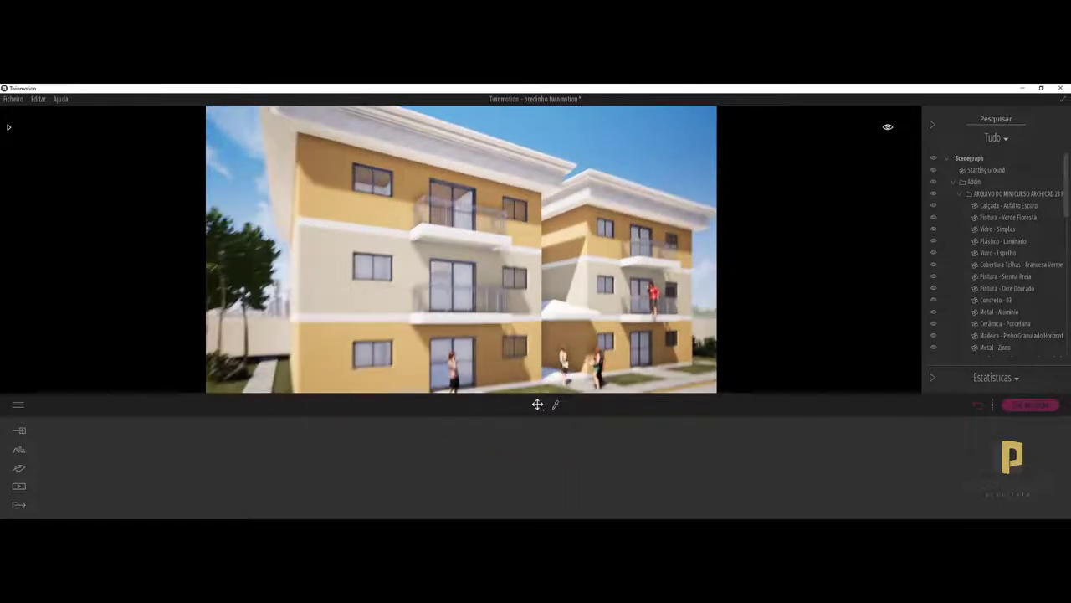
scroll(591, 300, up, 5)
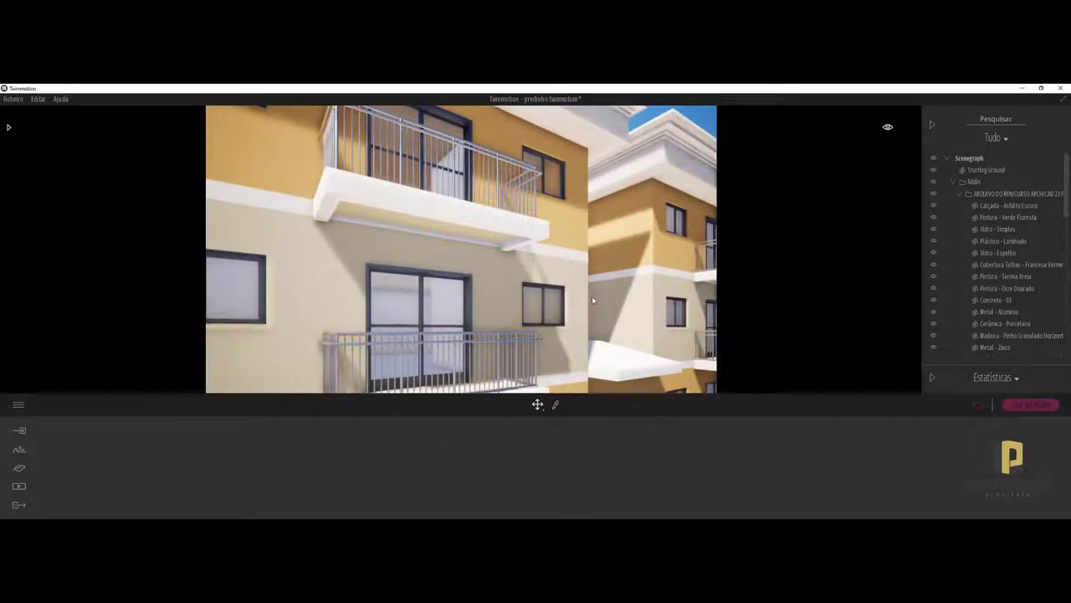
scroll(626, 320, down, 5)
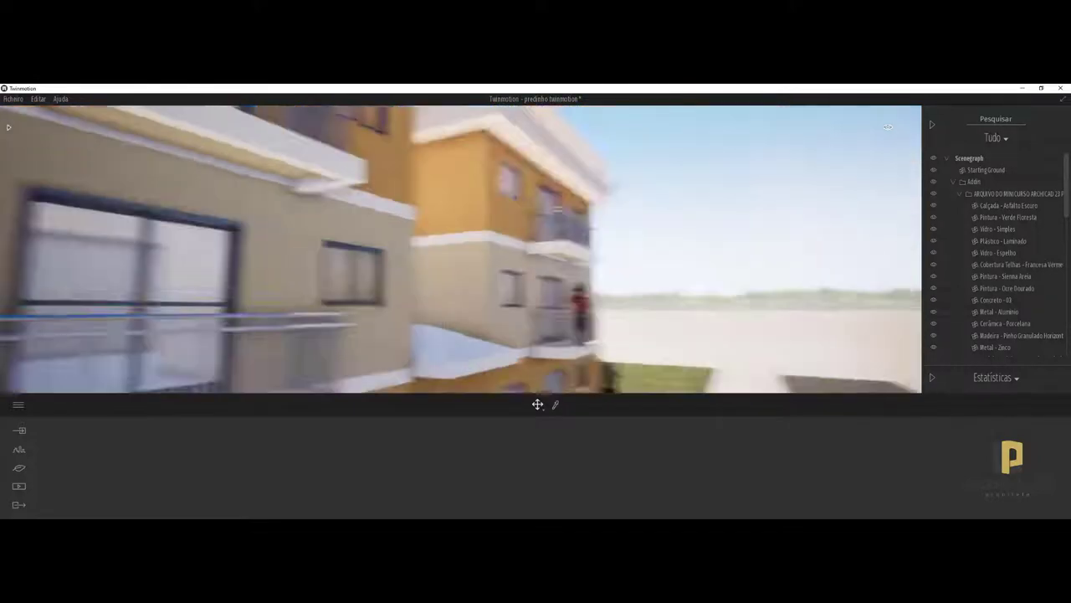
scroll(505, 254, up, 5)
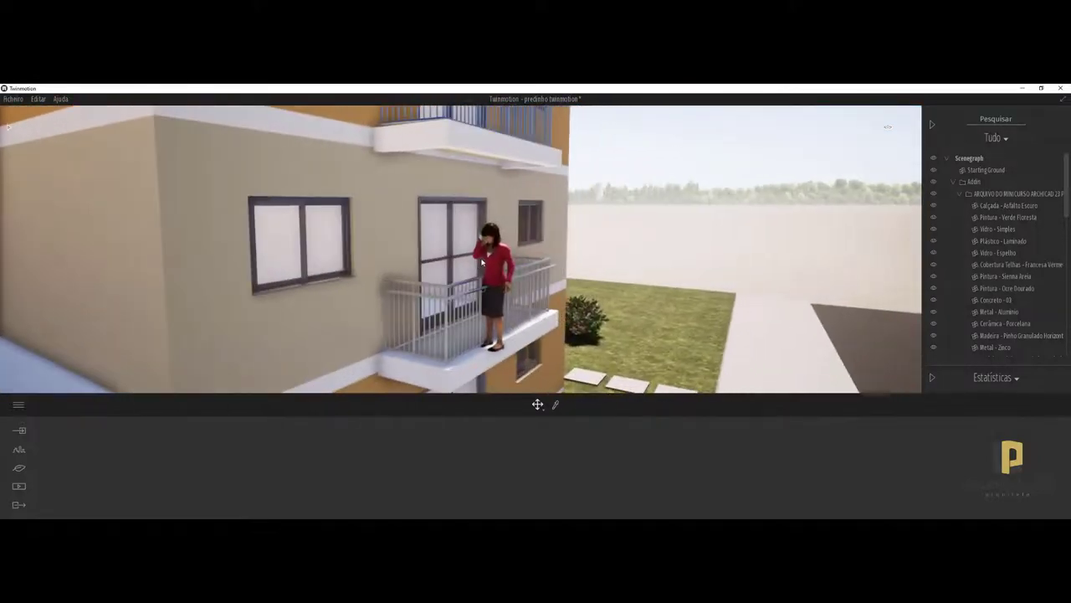
click(506, 254)
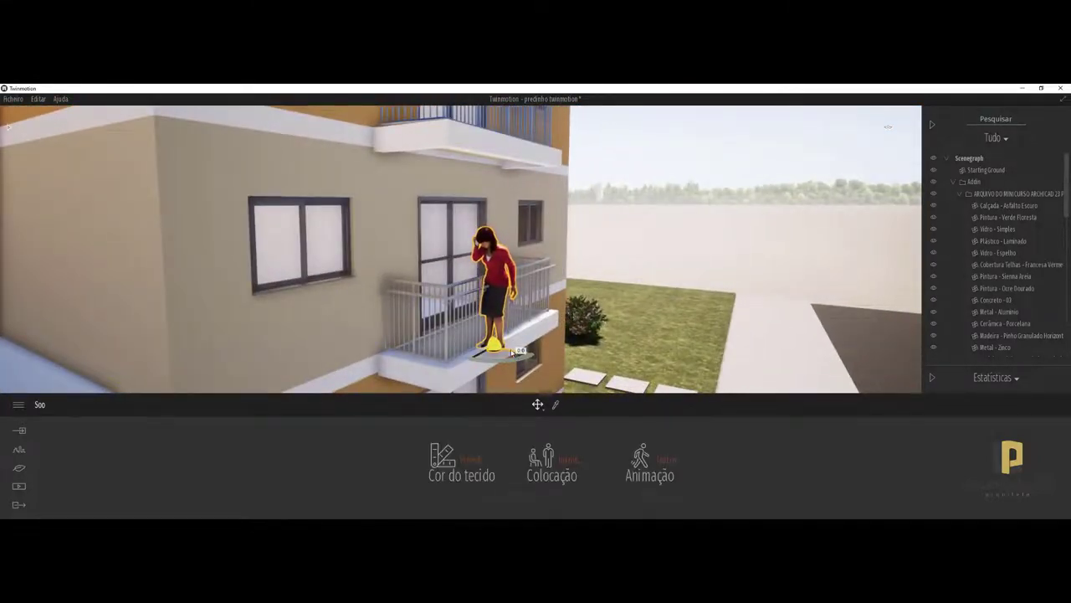
mouse_move(493, 344)
mouse_down()
mouse_move(472, 346)
mouse_move(512, 333)
mouse_up()
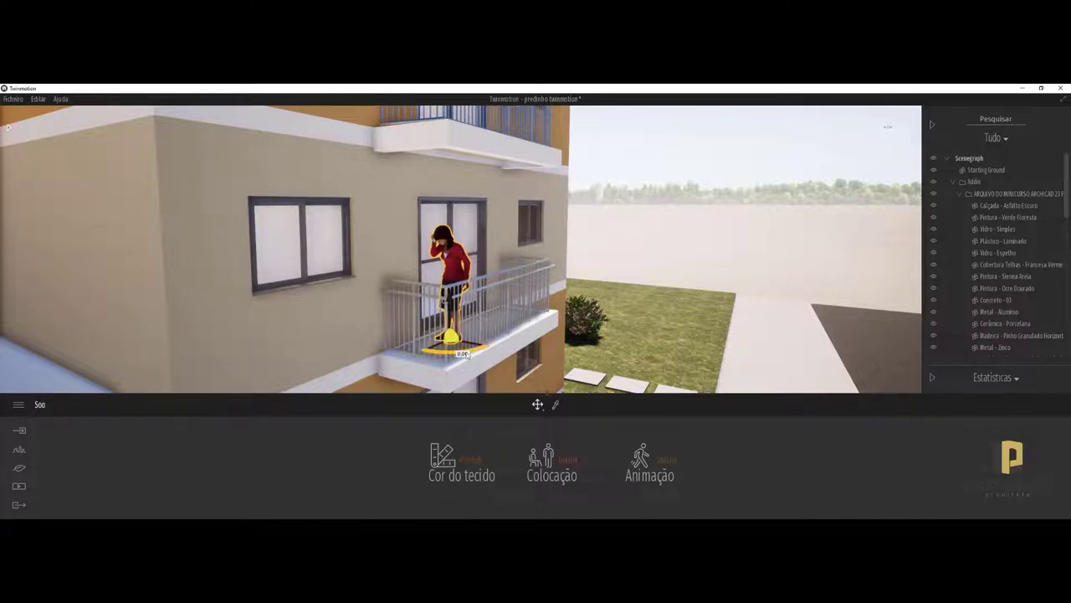
Switch back to the Image 01 camera view
click(19, 485)
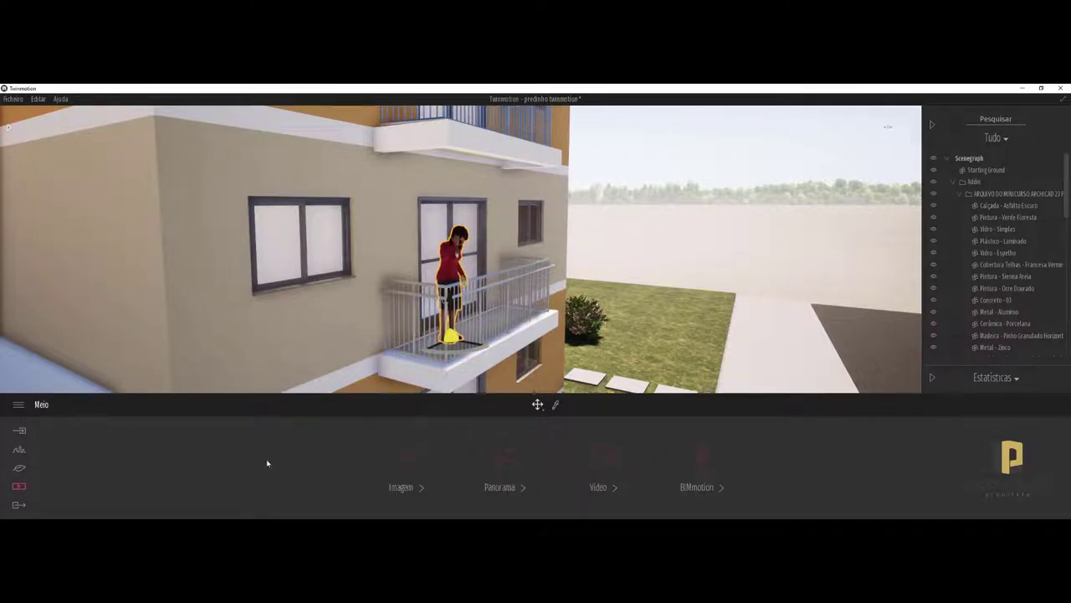
click(407, 456)
click(569, 444)
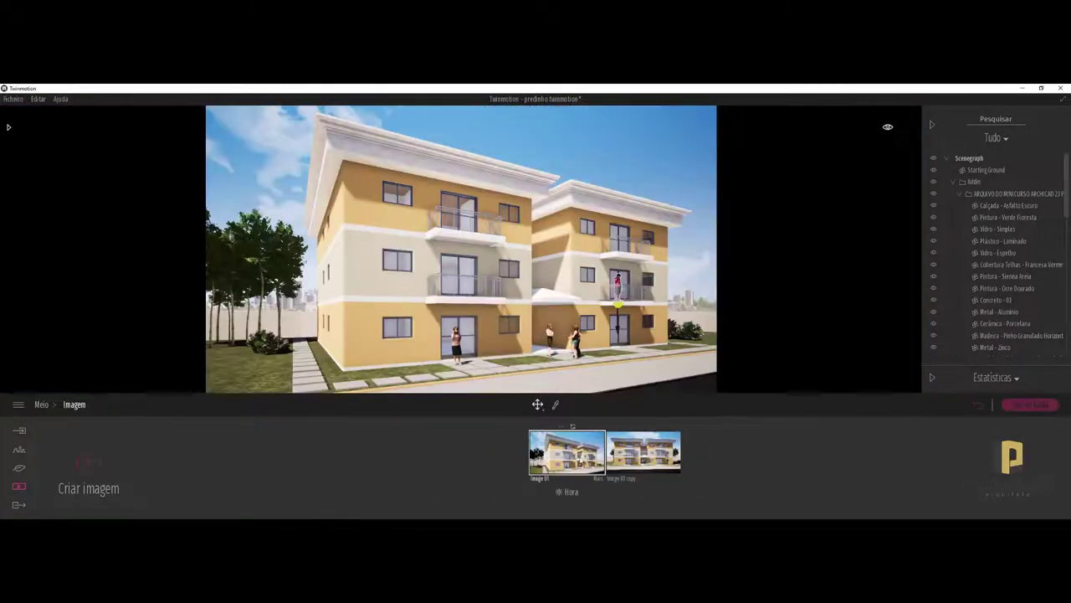
Place a Coupe 01 from Veículos > Automóveis on the road at right
click(1022, 406)
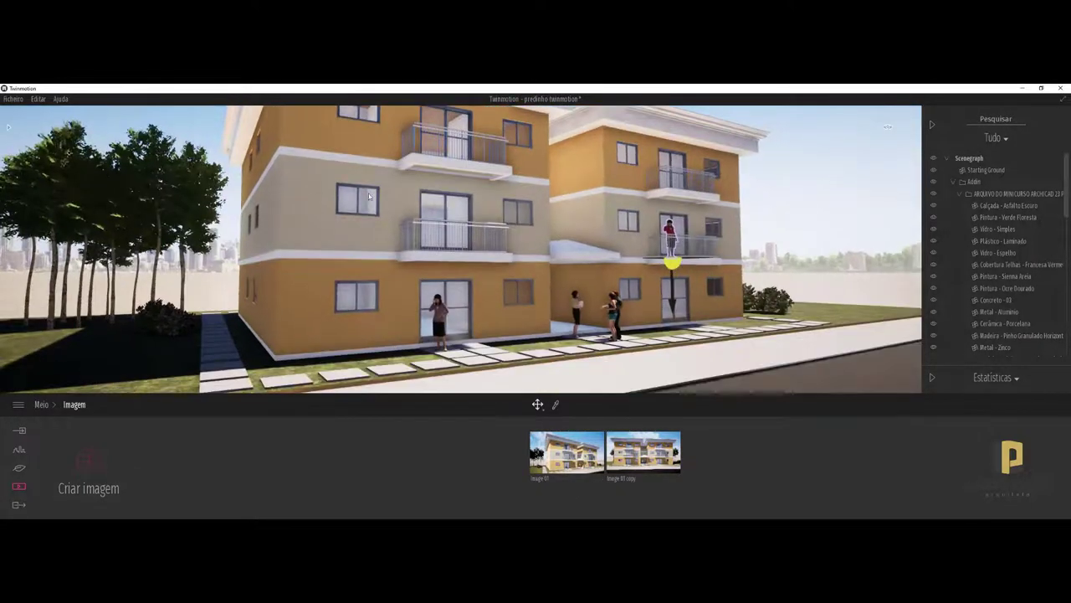
click(8, 127)
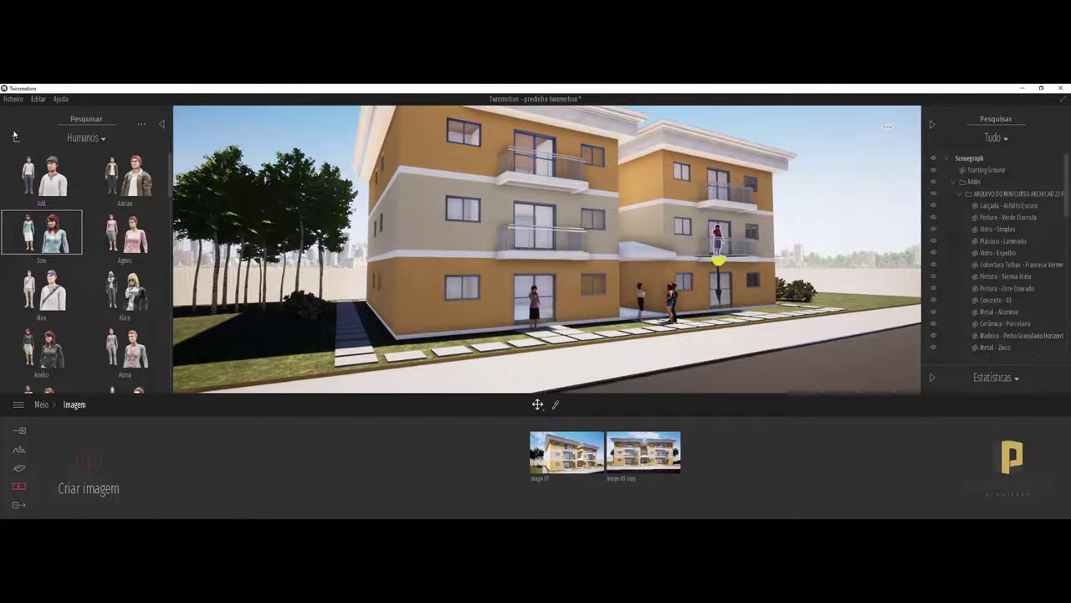
click(12, 134)
click(13, 136)
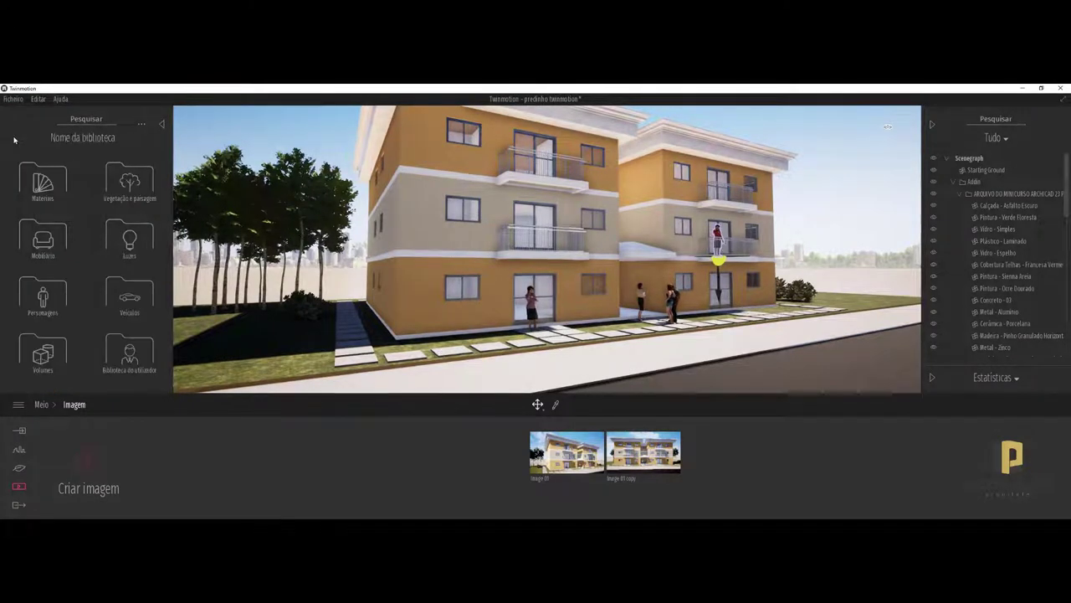
click(130, 295)
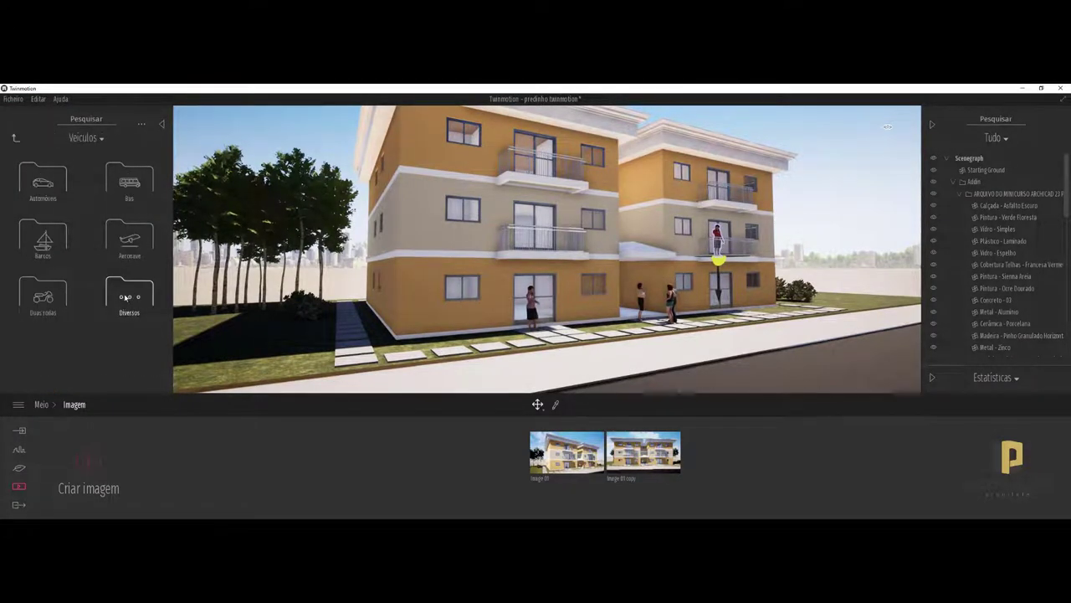
click(60, 203)
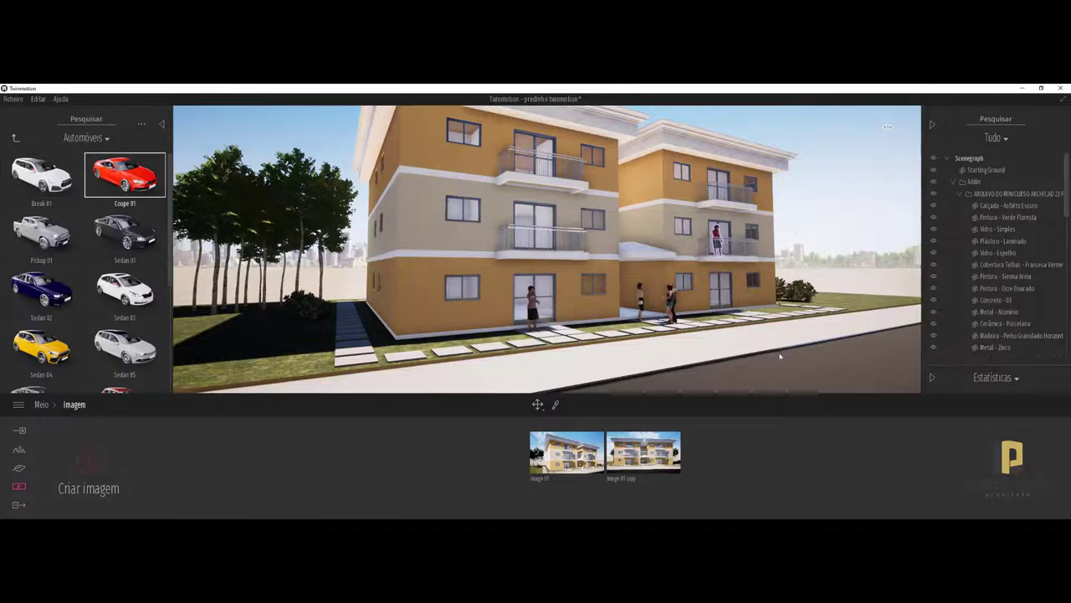
mouse_move(125, 174)
mouse_down()
mouse_move(709, 396)
mouse_move(881, 354)
mouse_up()
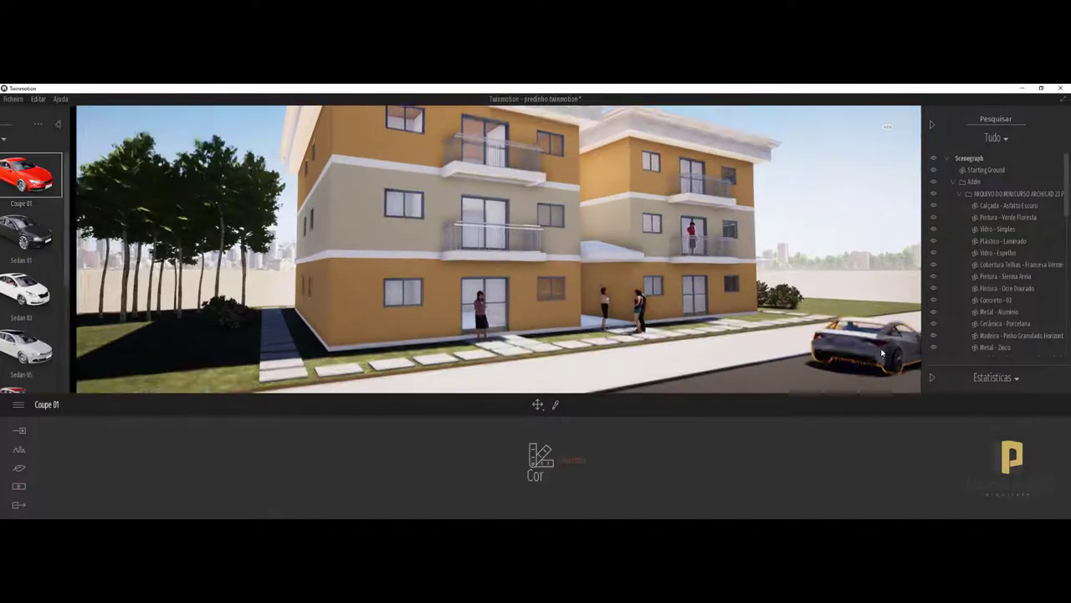
Set the coupe's Cor to Verde
click(571, 460)
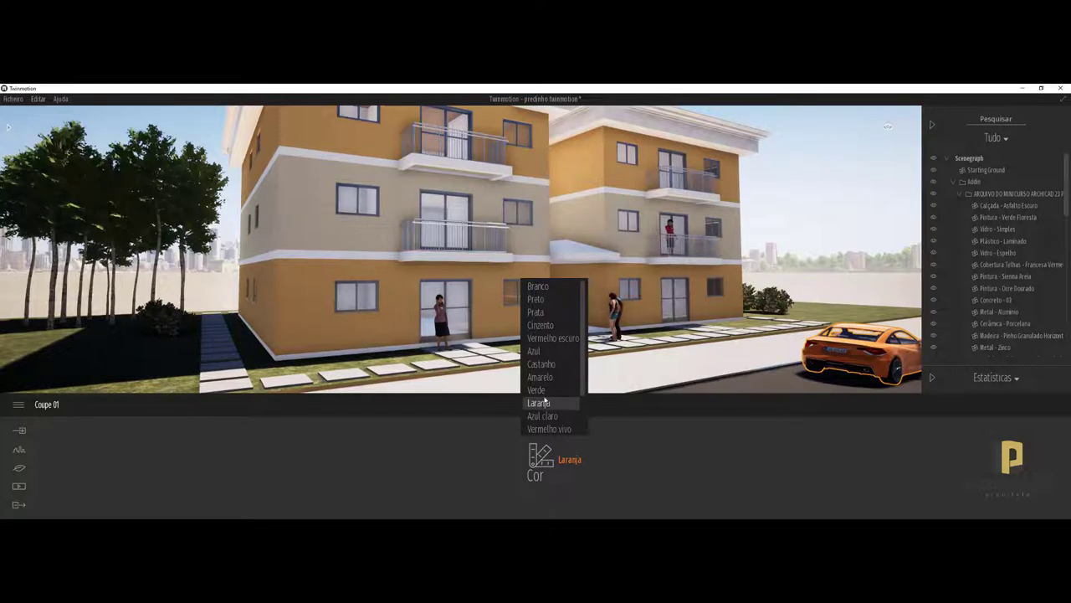
click(544, 390)
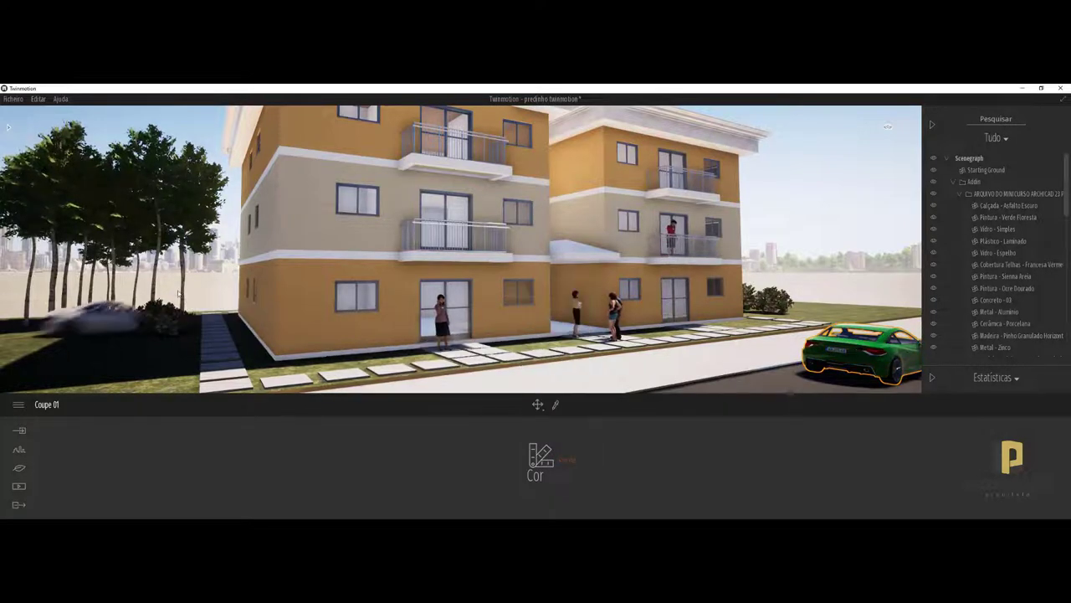
key(Escape)
click(20, 486)
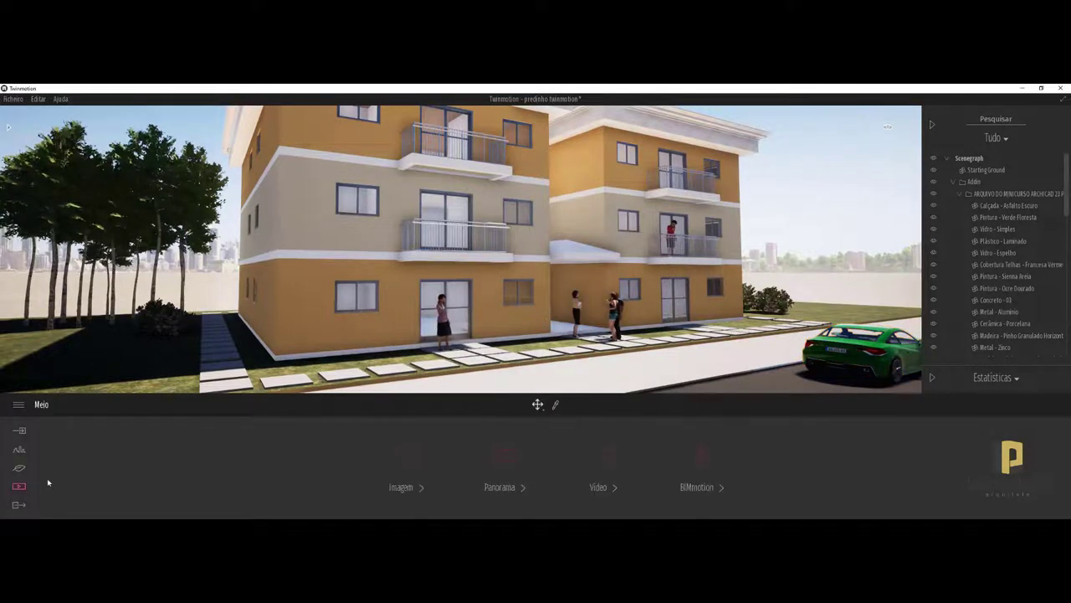
Slide the green coupe left along the street
click(400, 455)
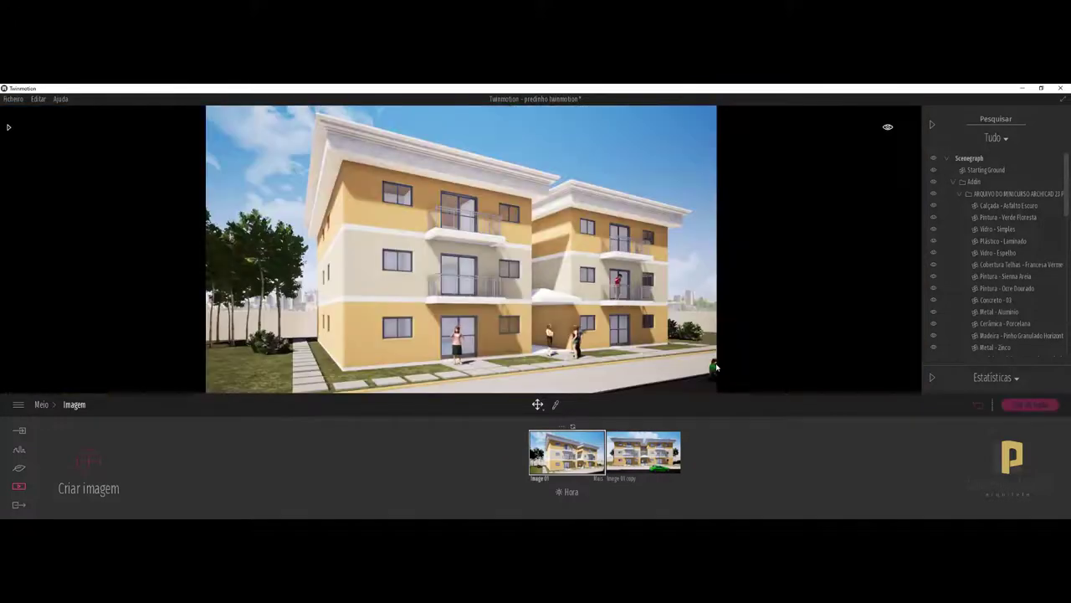
click(714, 369)
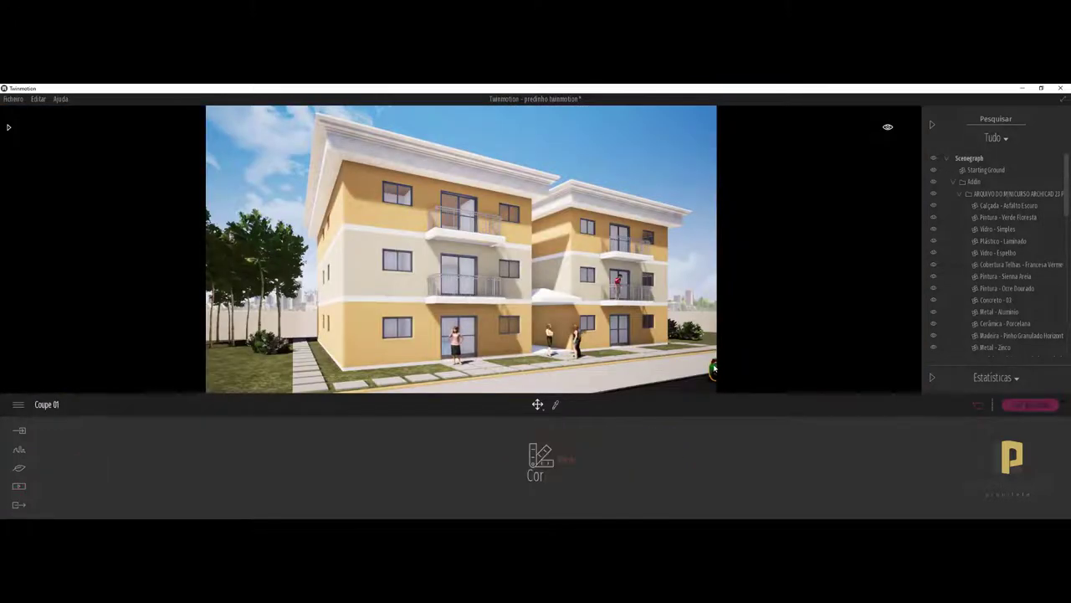
click(1031, 405)
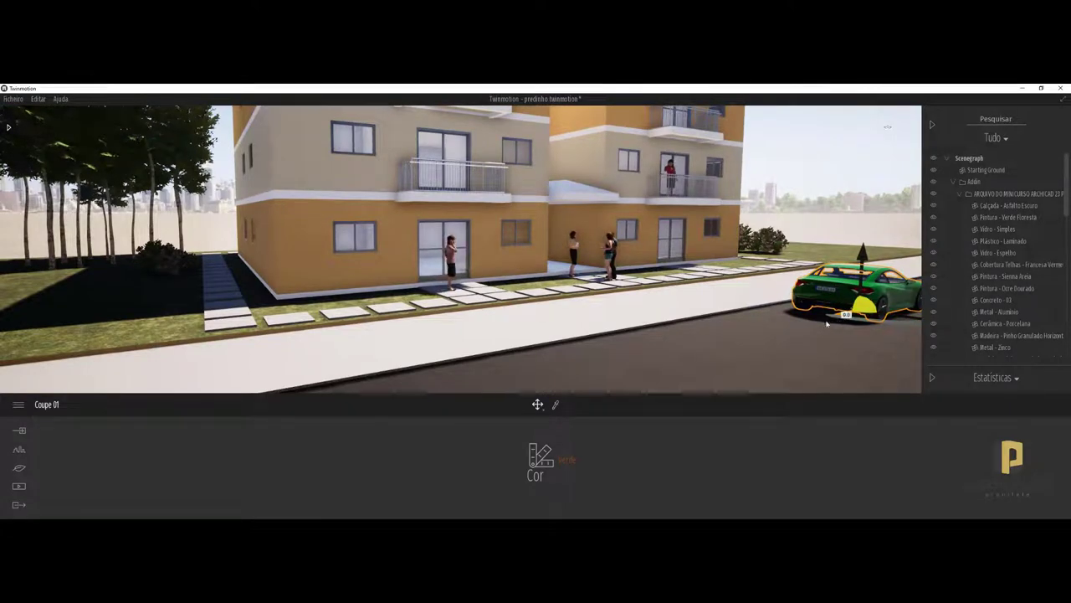
drag(844, 314, 798, 325)
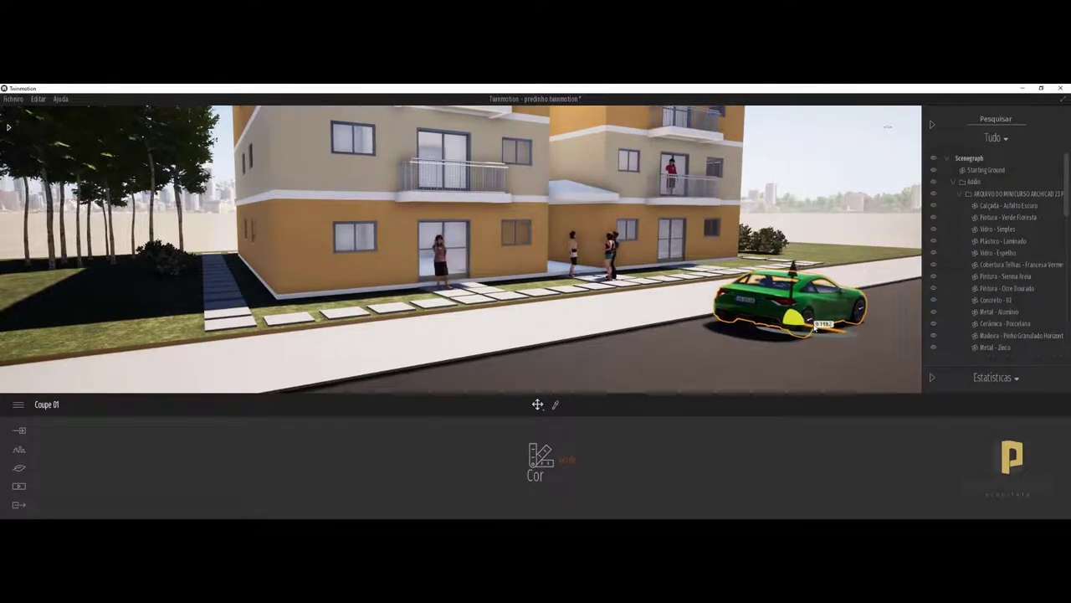
Return to the Image 01 shot and show the library's vehicle categories
click(19, 485)
click(406, 457)
click(567, 452)
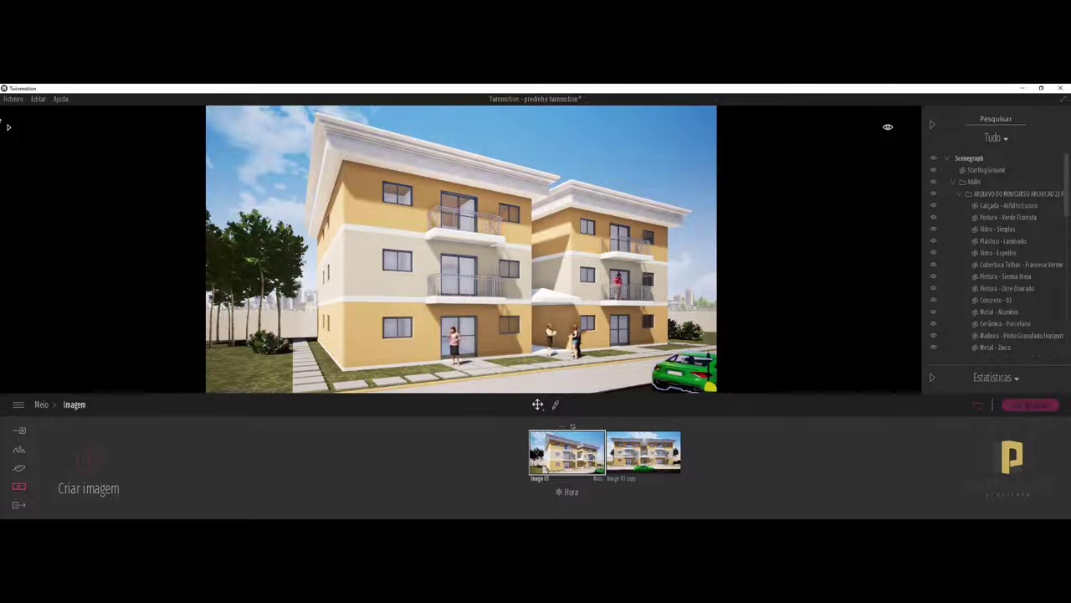
click(8, 127)
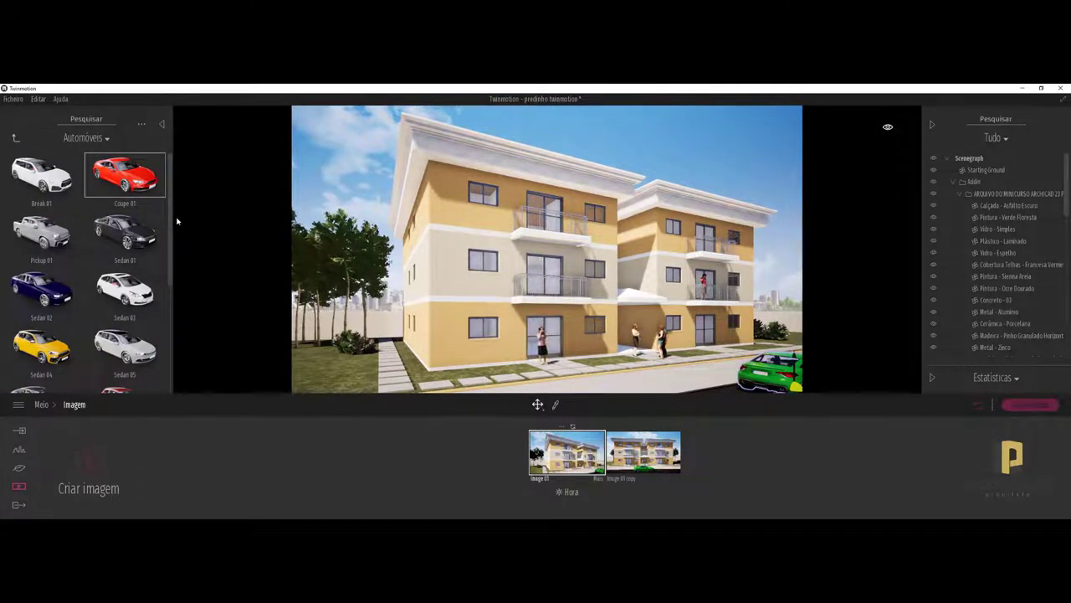
click(15, 139)
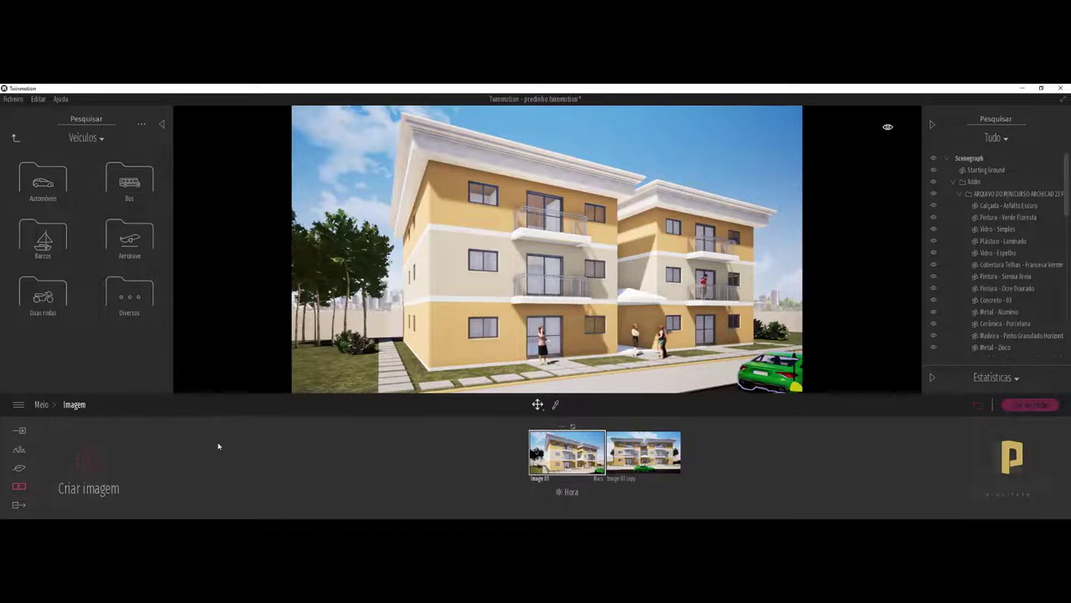
Select Image 01 for image export and review its export settings
click(18, 507)
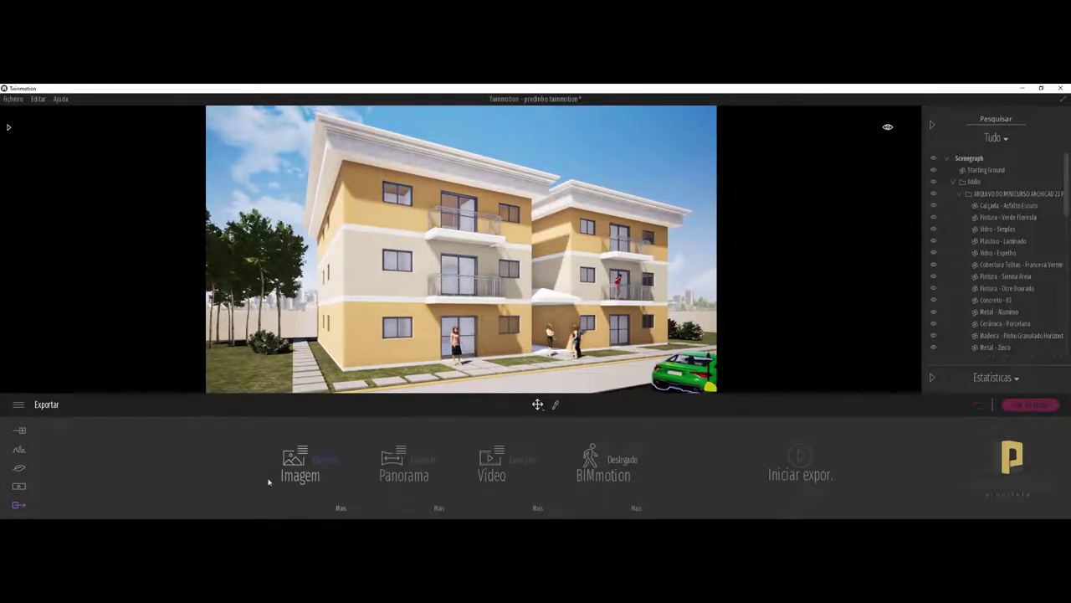
click(324, 461)
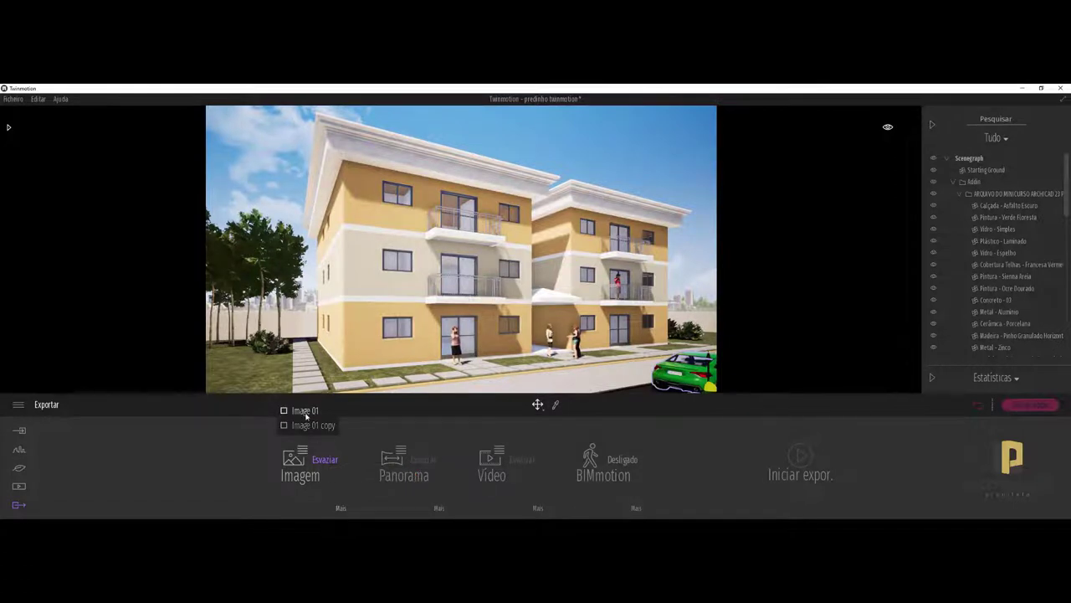
click(308, 412)
click(340, 508)
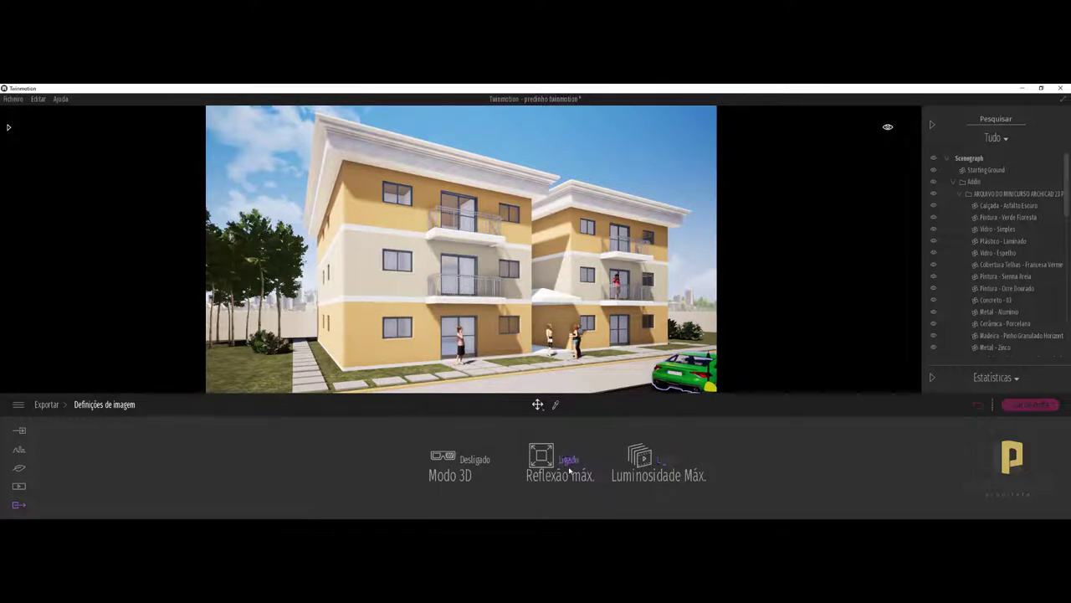
click(47, 404)
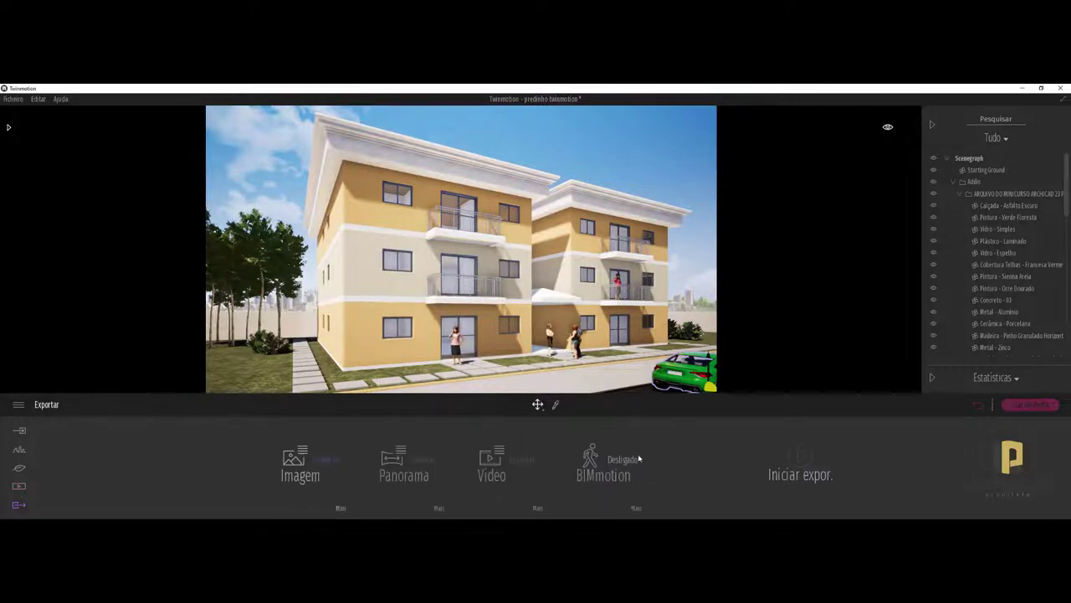
Export Image 01 to the desktop and view the render in Photos
click(799, 456)
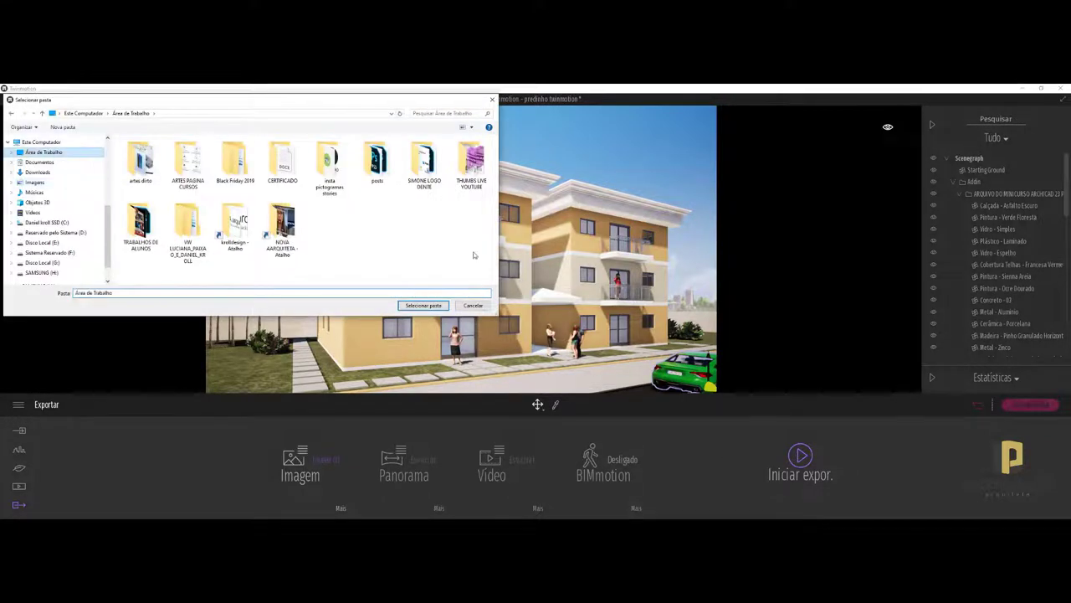
click(423, 305)
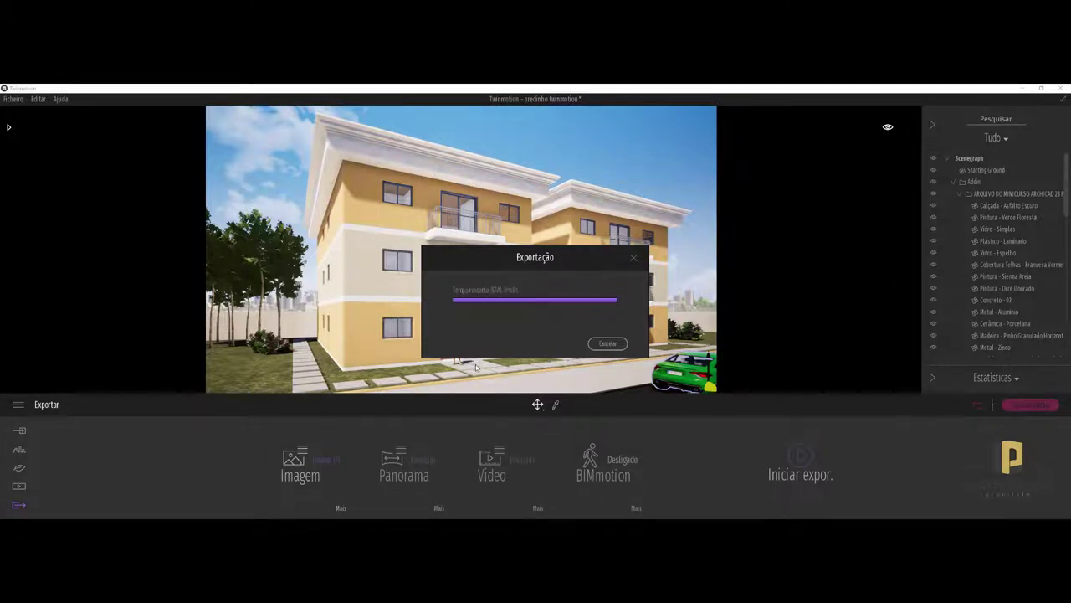
mouse_move(233, 528)
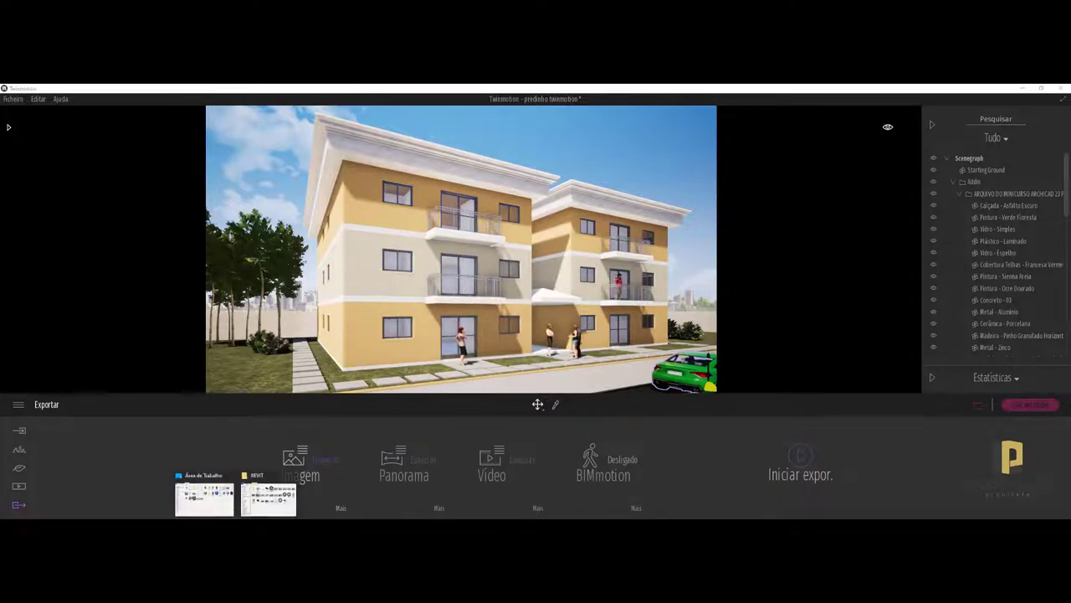
click(205, 495)
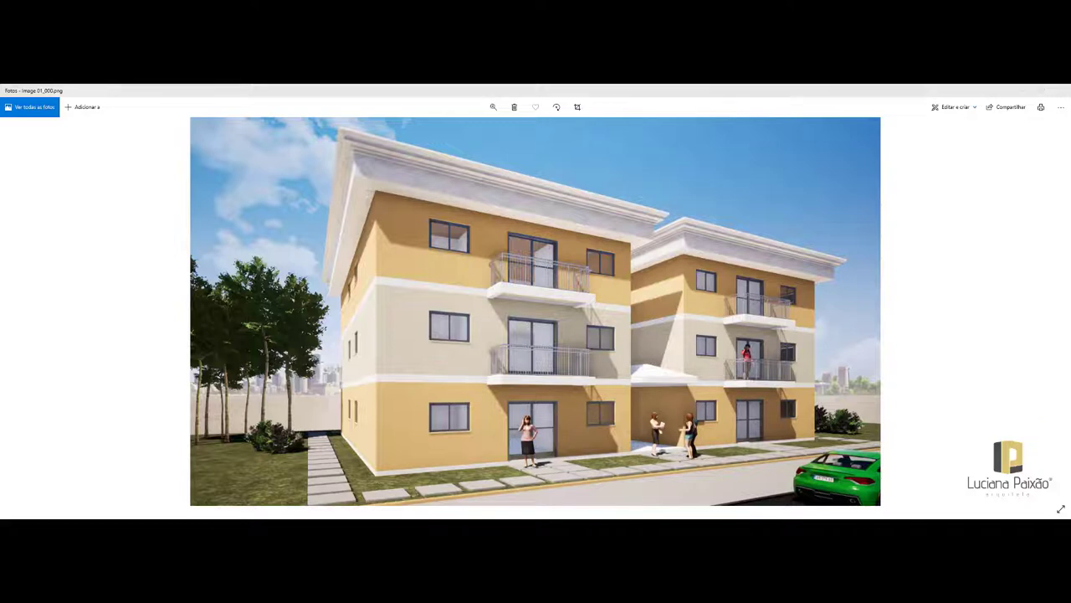
Open Image 01_000 from the REVIT folder in the photo viewer
click(247, 513)
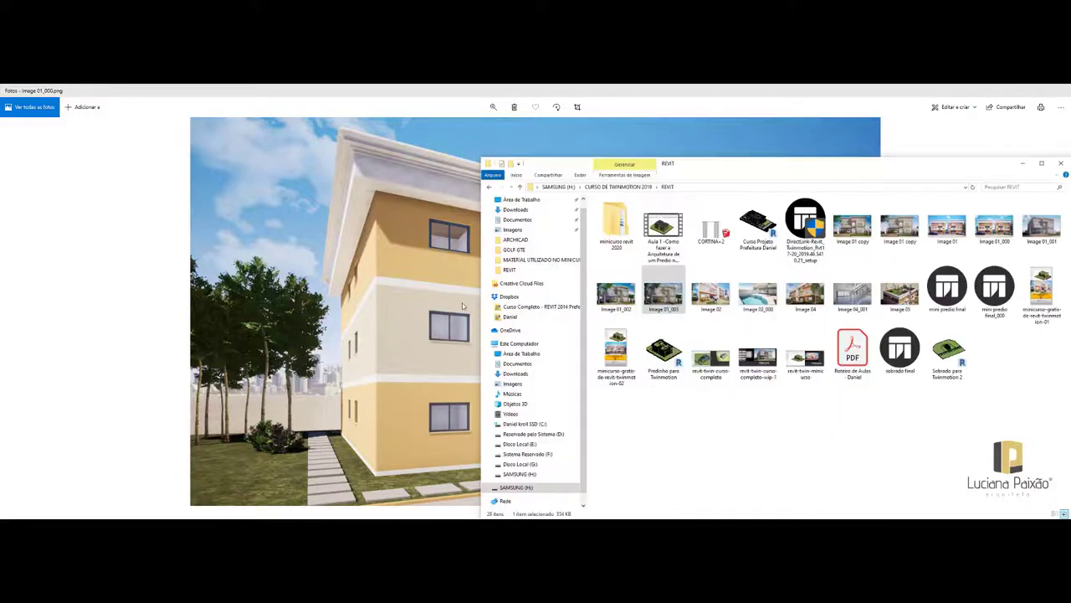
click(992, 234)
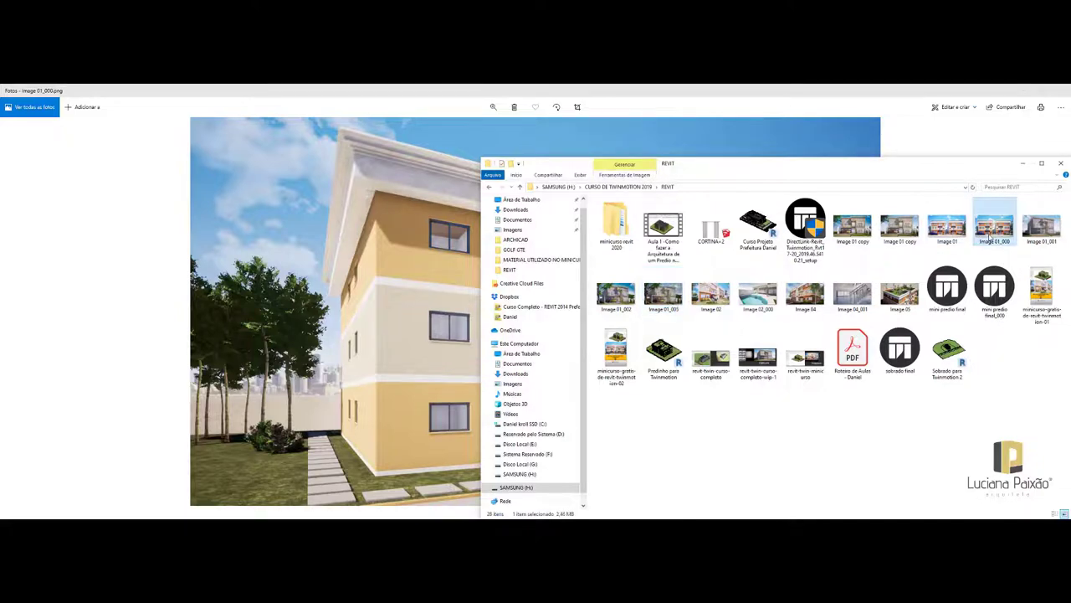
double_click(992, 230)
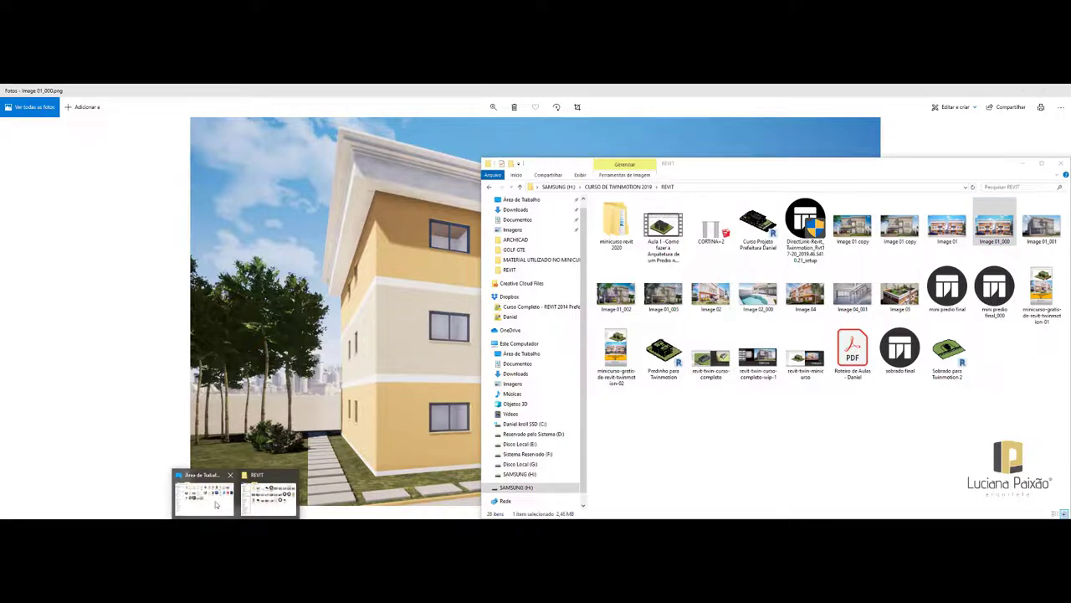
Play the Clip 01 video from the desktop folder
click(207, 500)
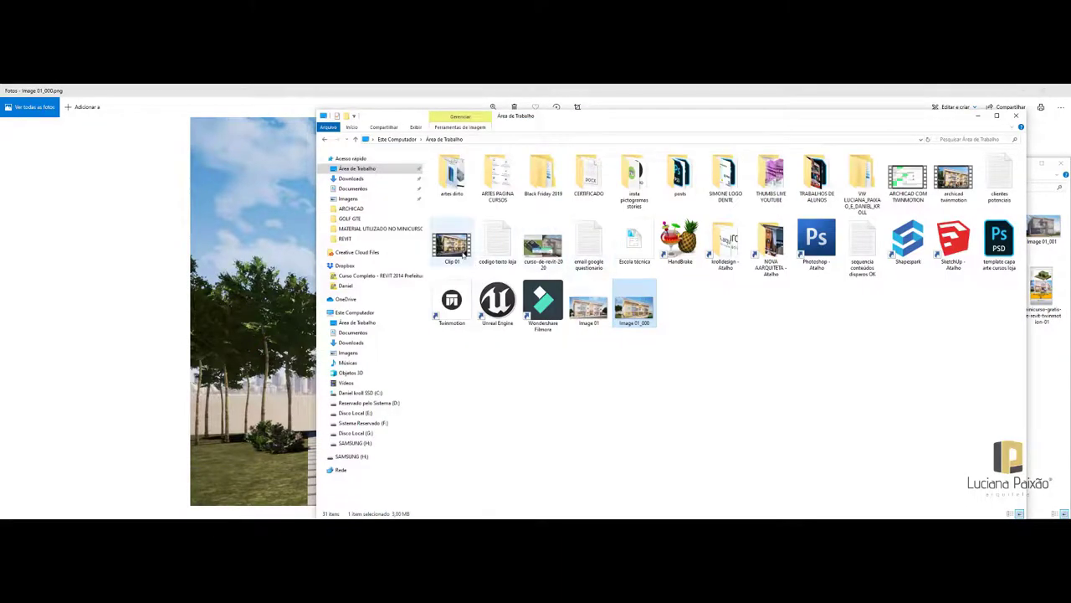
click(464, 253)
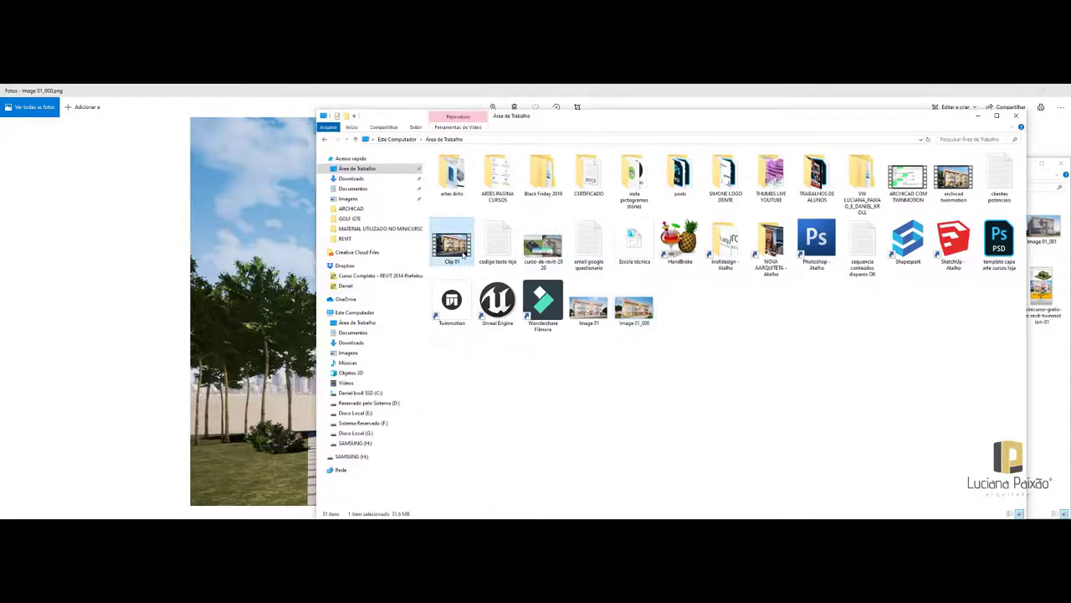
key(Return)
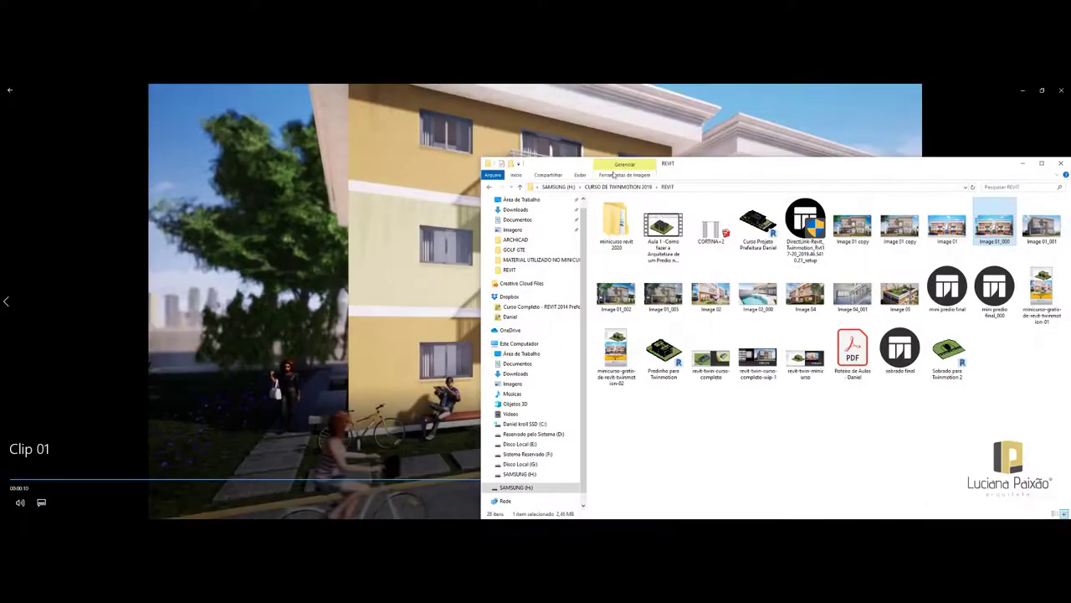
Open the EXTERNA-ARCHICAD-CASINHA-02.jpg render from the ARCHICAD course folder in Photos
click(620, 188)
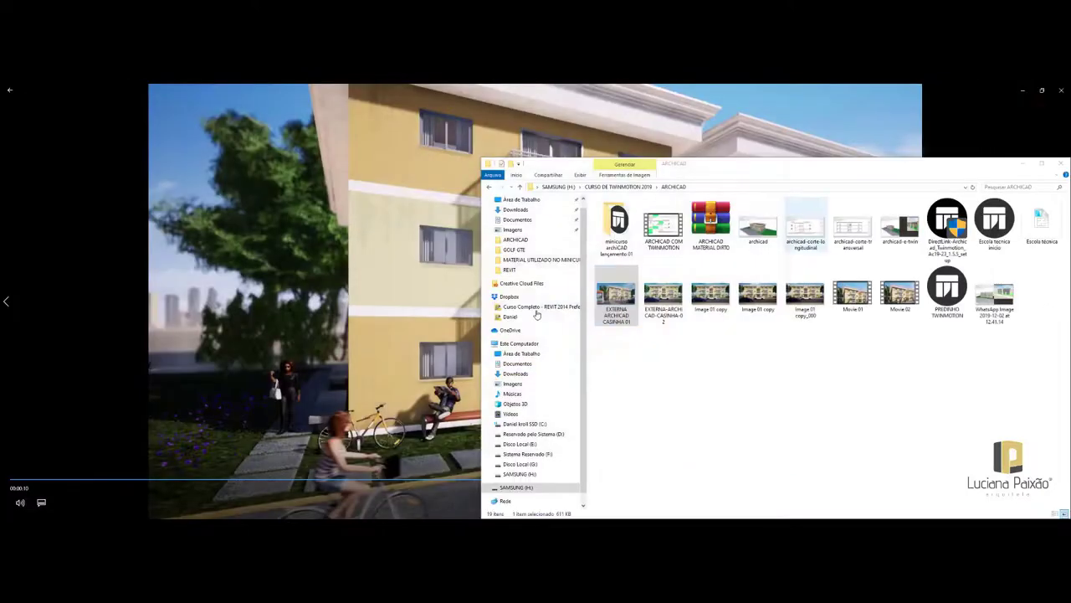
click(657, 311)
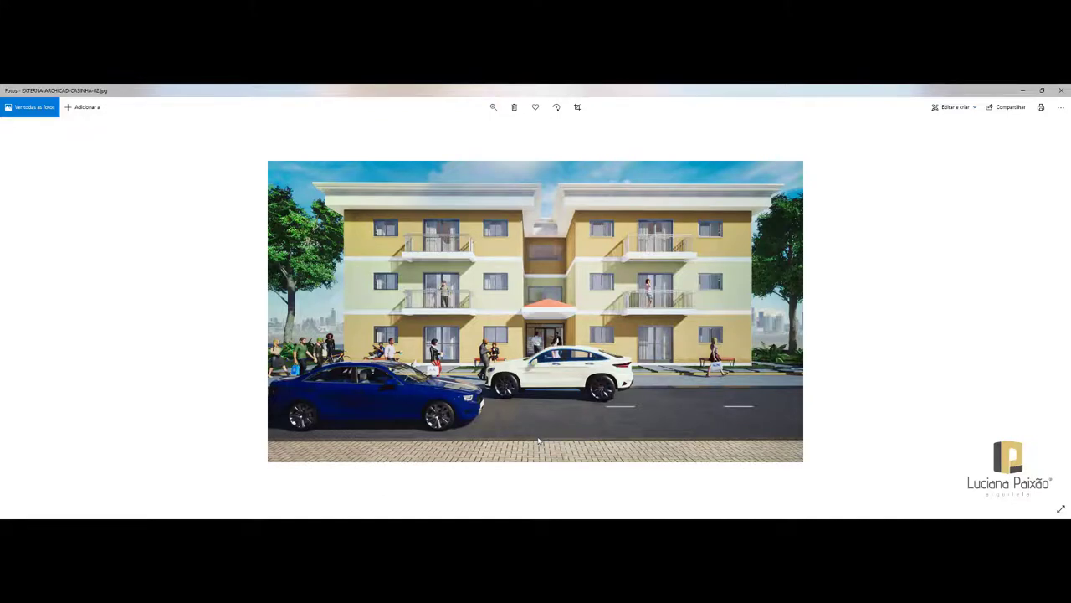
Advance in Photos to the Clip 01 rendered video of the apartment blocks
key(Right)
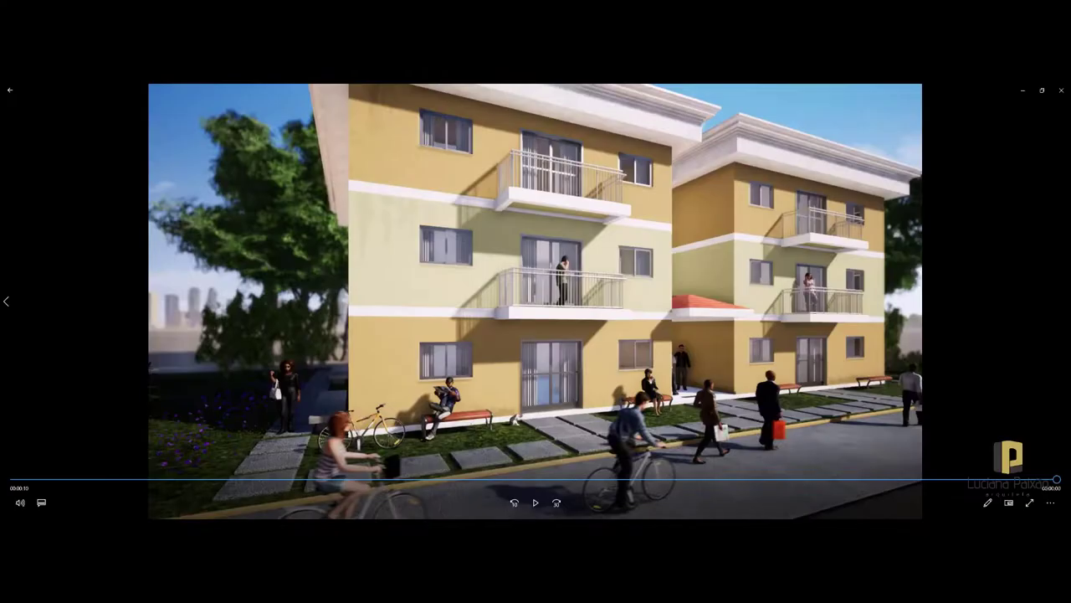